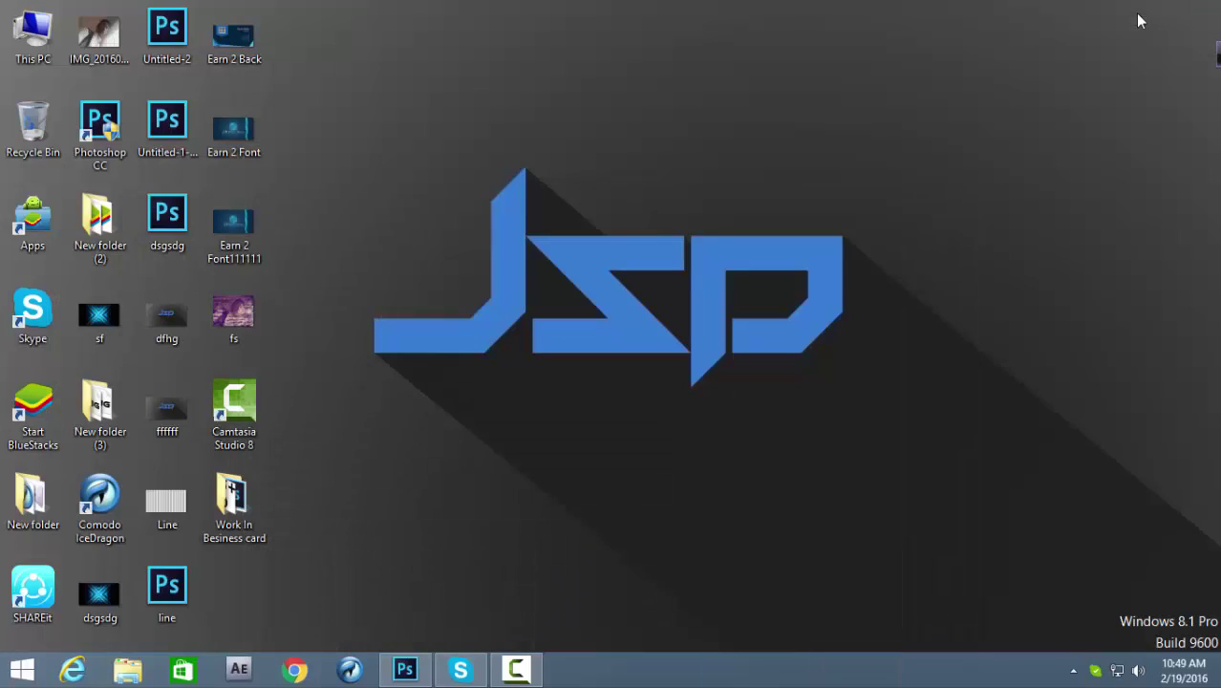
Refresh the desktop several times from its right-click menu
right_click(768, 96)
click(836, 159)
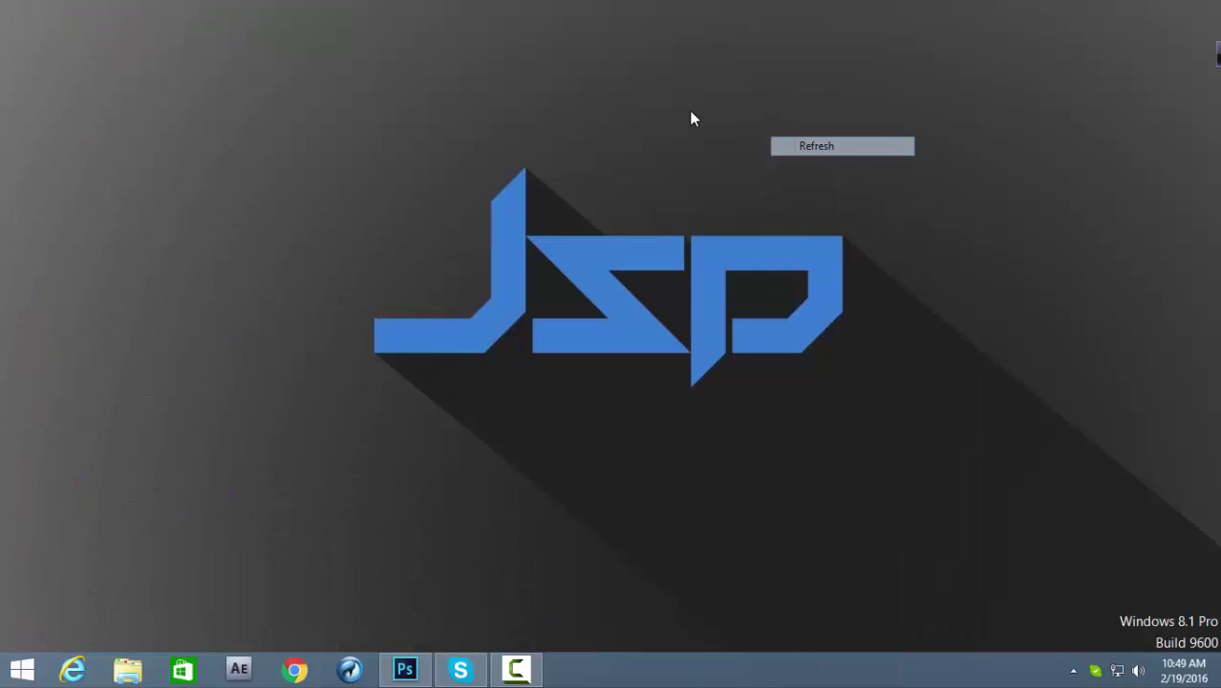
right_click(689, 110)
click(718, 168)
right_click(676, 105)
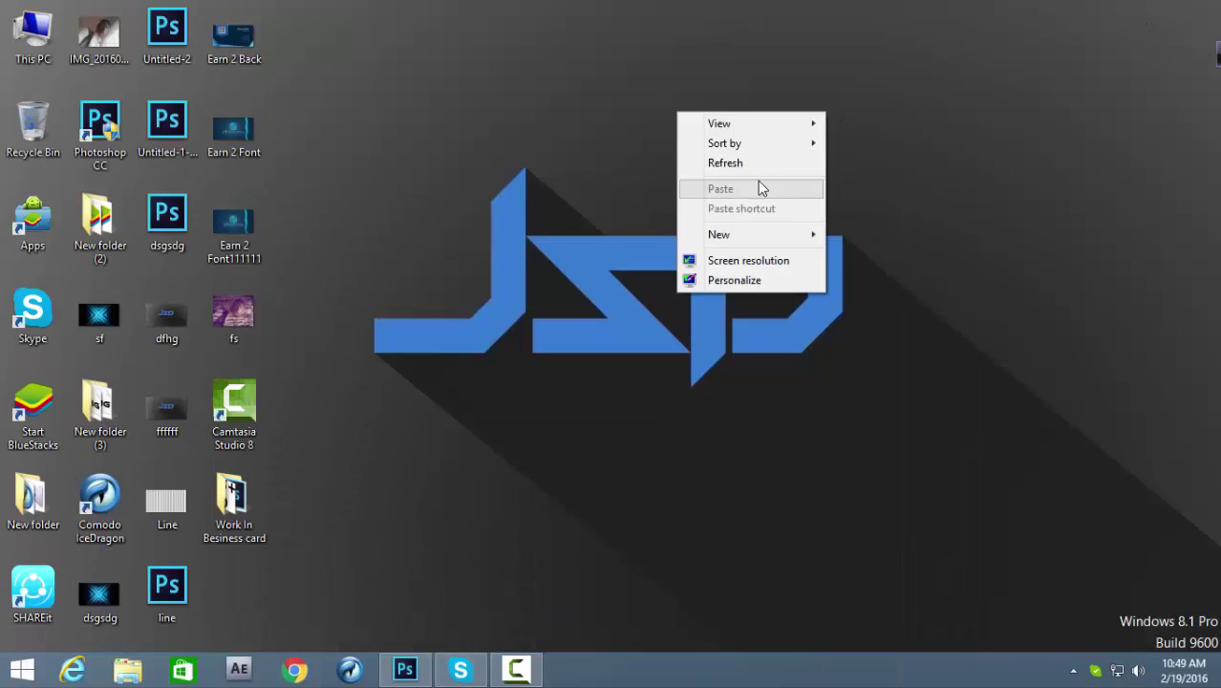
click(726, 159)
right_click(662, 115)
click(682, 161)
right_click(618, 127)
click(709, 178)
mouse_move(405, 669)
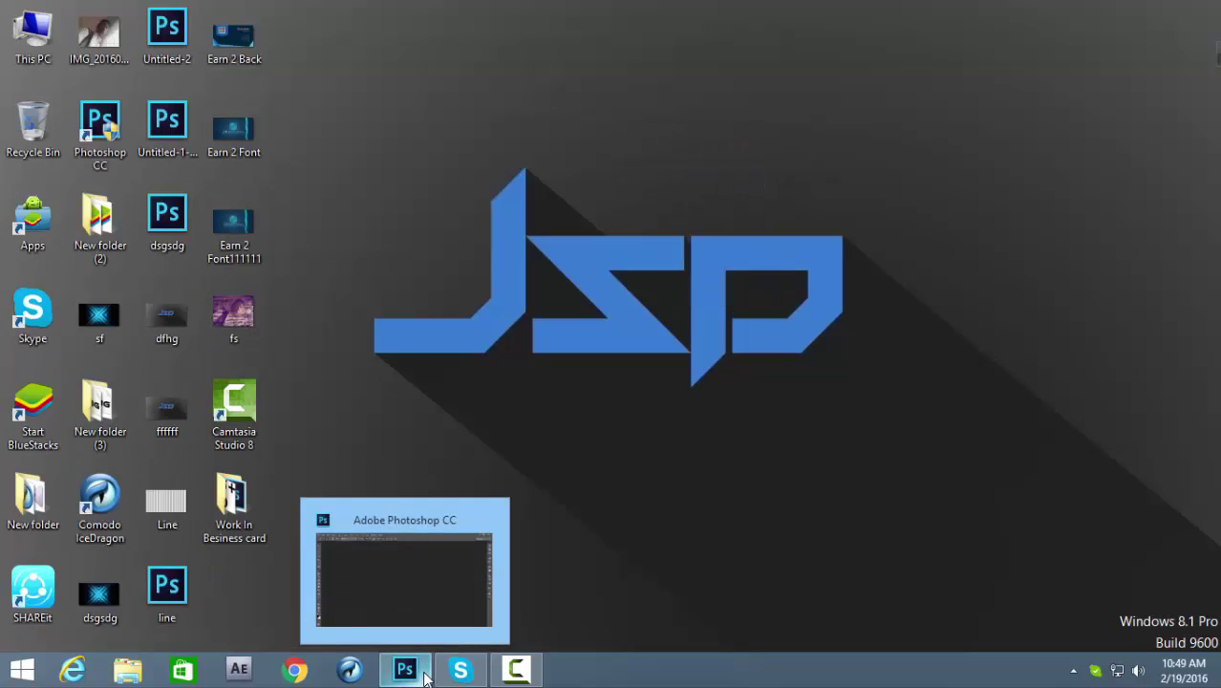
Create a new blank 1366×768 document and enlarge its window
click(426, 676)
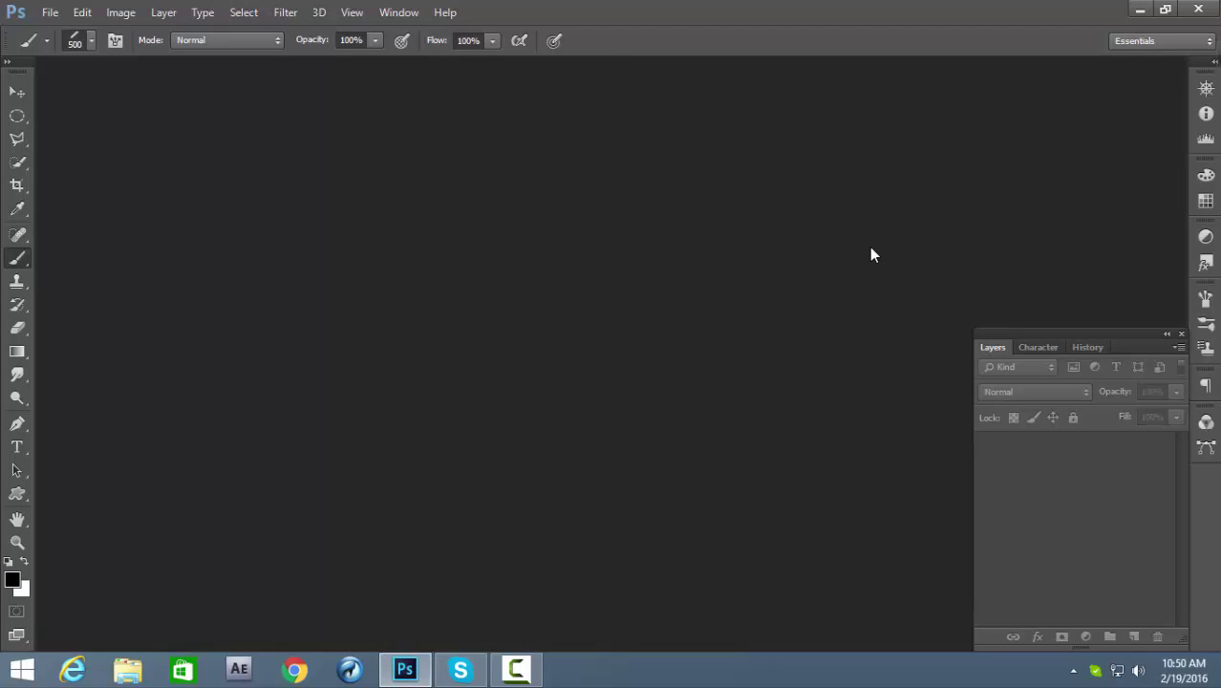
key(ctrl+n)
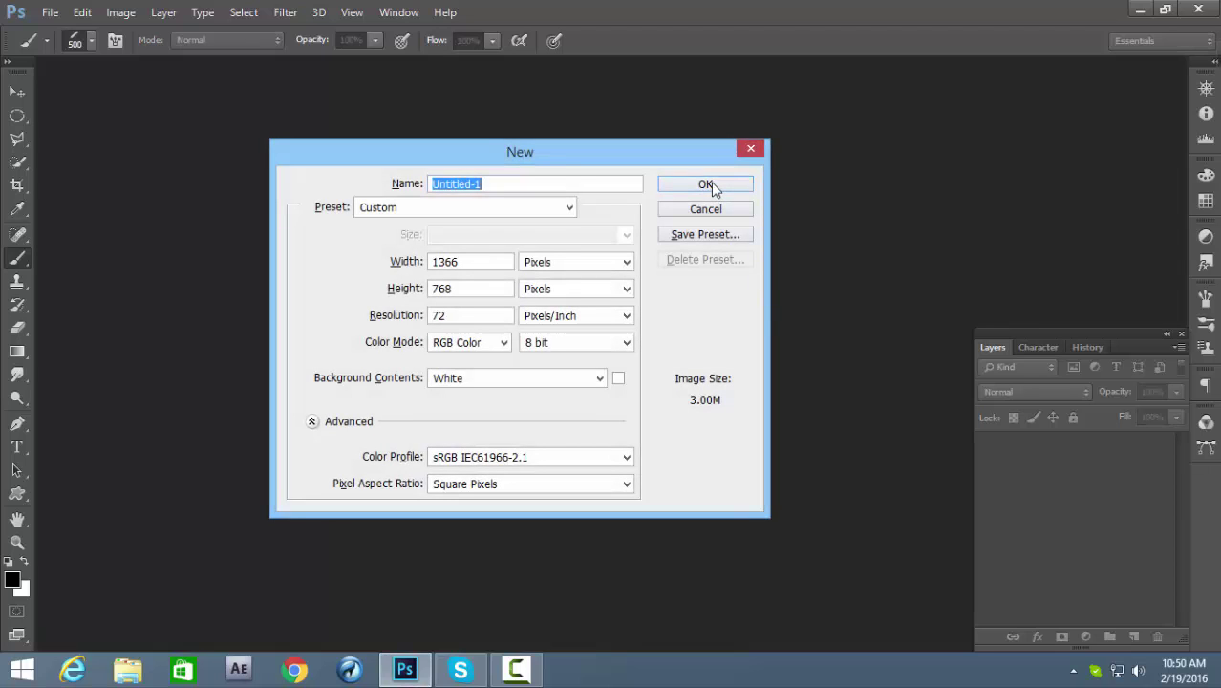
click(708, 185)
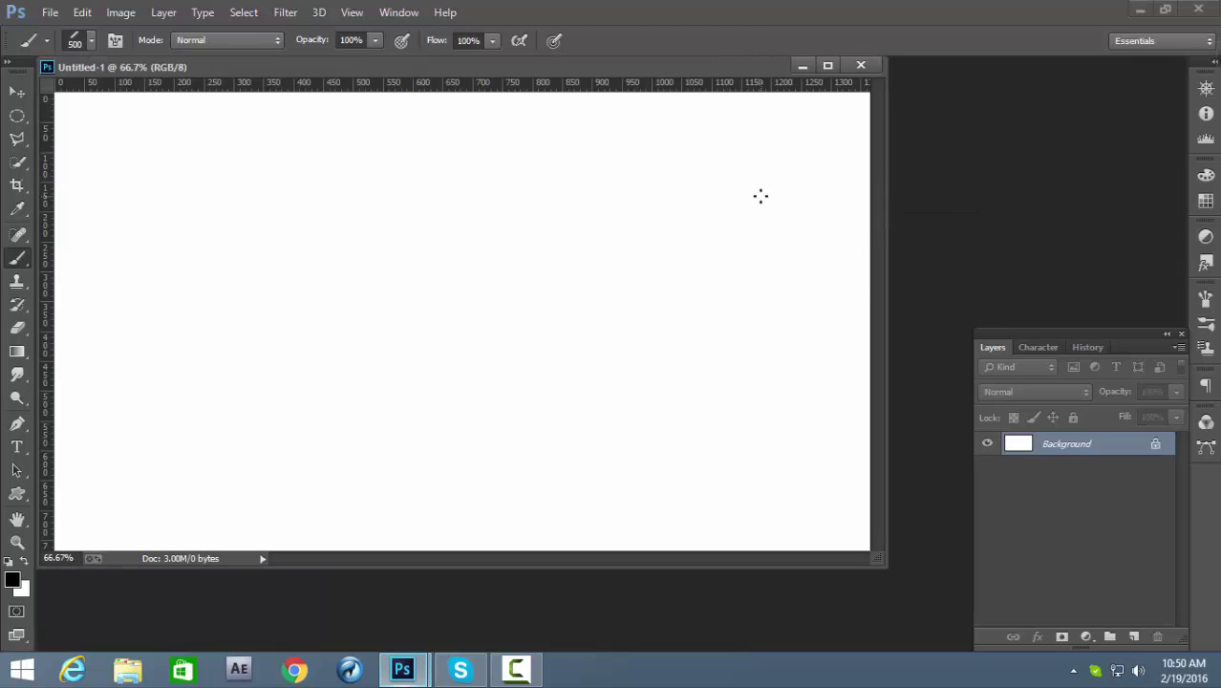
drag(781, 66, 814, 85)
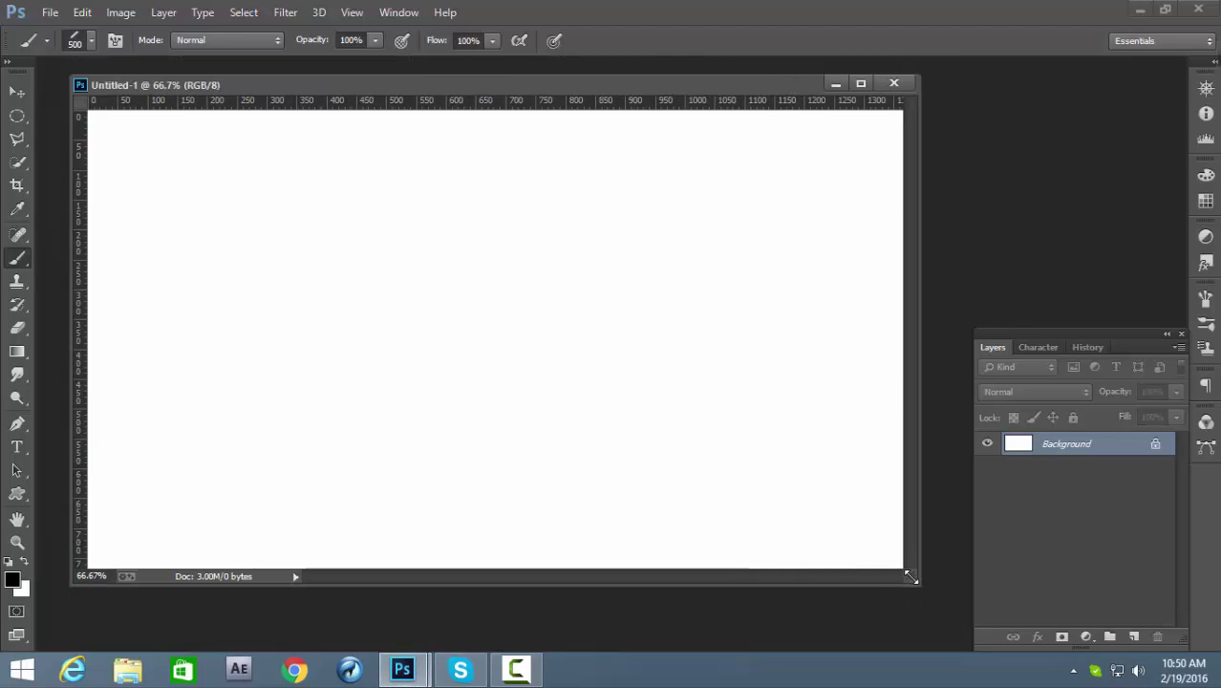
drag(909, 577, 940, 598)
drag(726, 84, 718, 84)
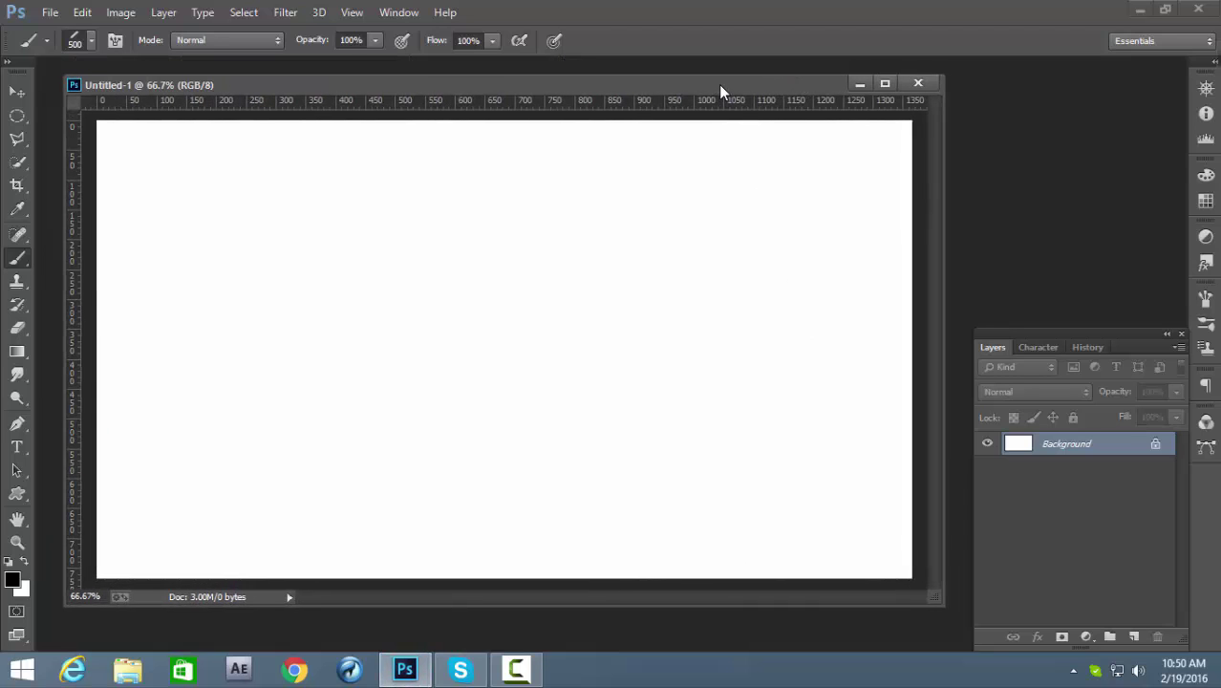
Convert the Background to Layer 0, add empty Layers 1–4, and select Layer 1
double_click(1085, 451)
key(Return)
click(1134, 636)
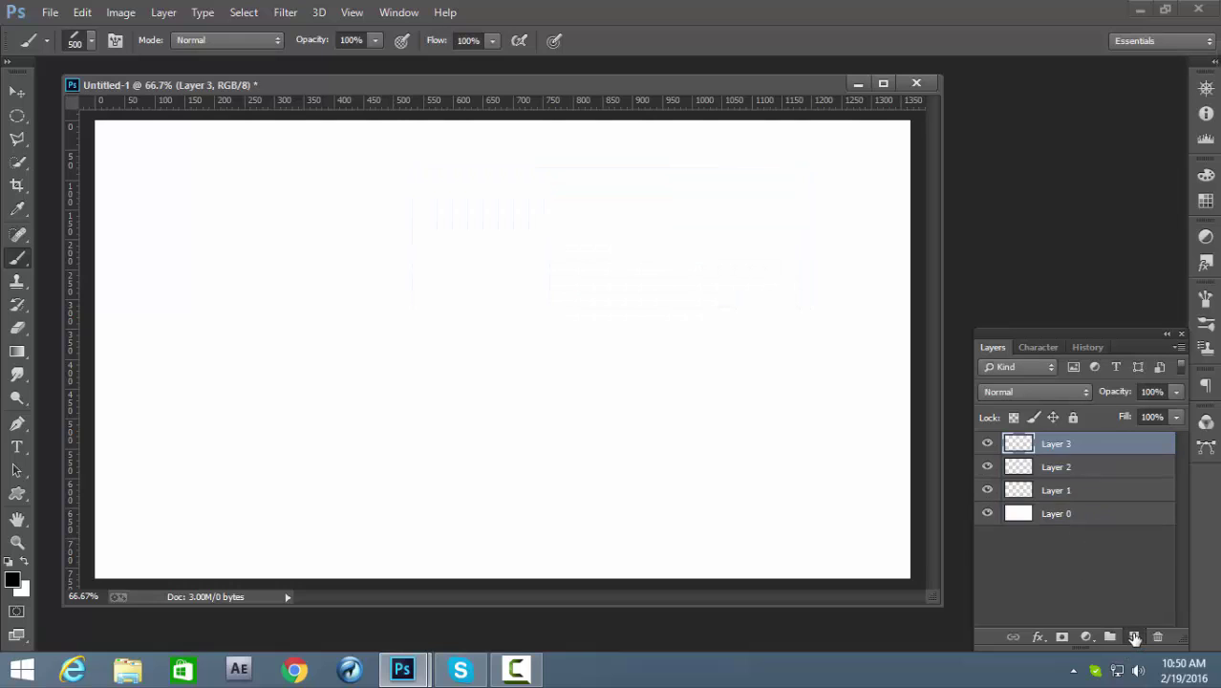
click(1134, 637)
click(1034, 516)
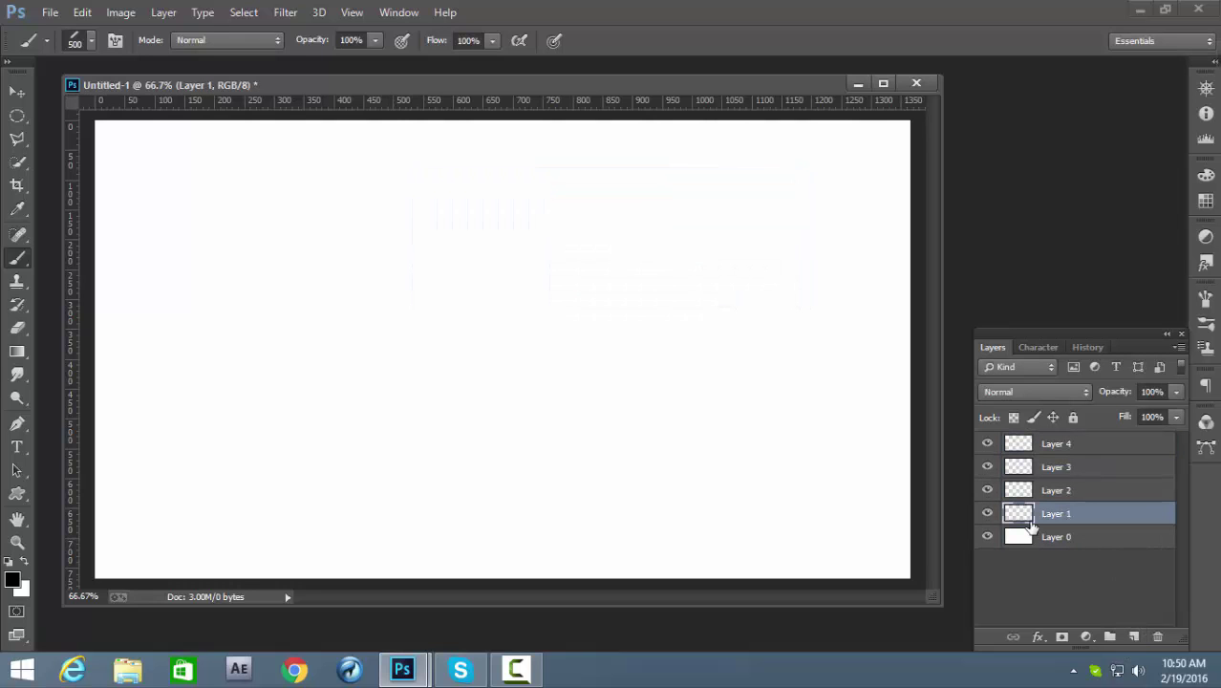
key(ctrl+o)
Browse to Downloads > SHAREit > V45 > photo and open IMG_20160214_103305.jpg
click(651, 85)
click(50, 12)
click(67, 52)
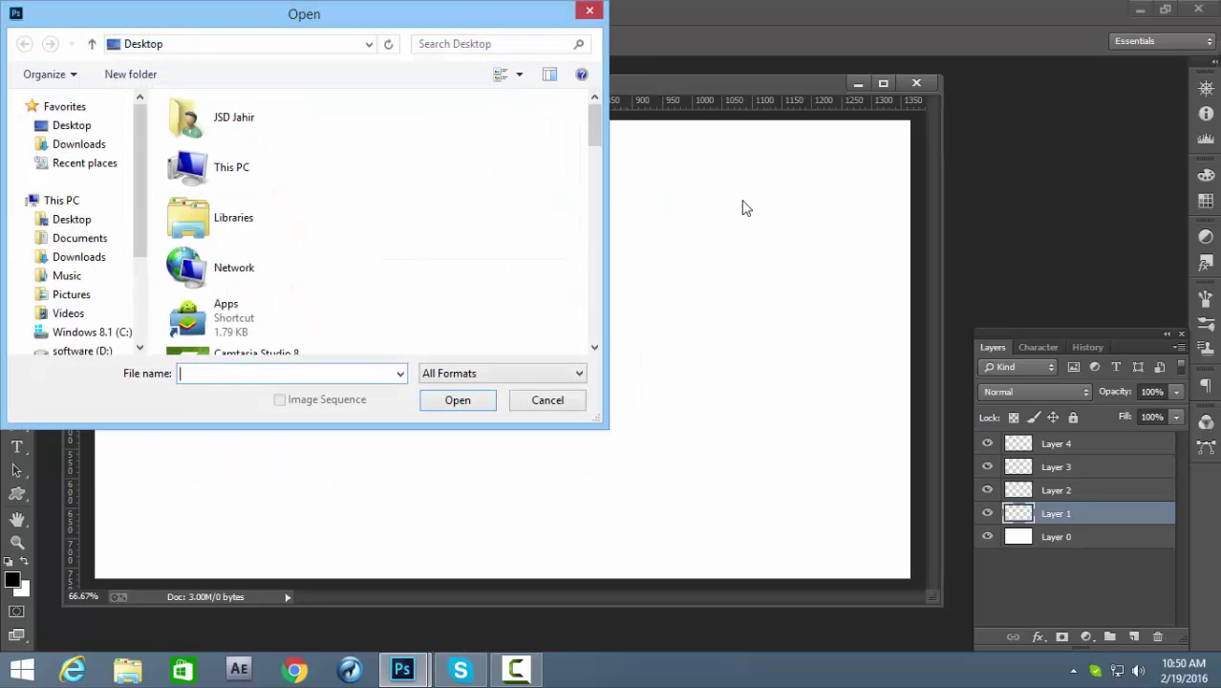
scroll(143, 246, down, 2)
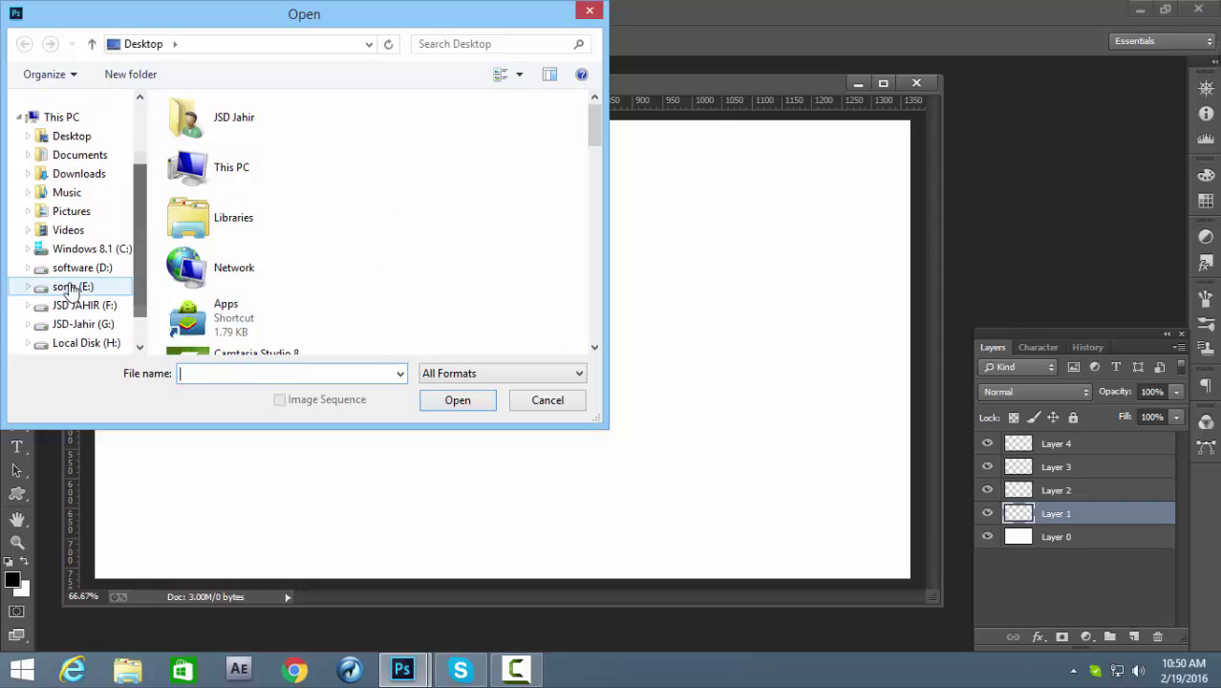
click(84, 305)
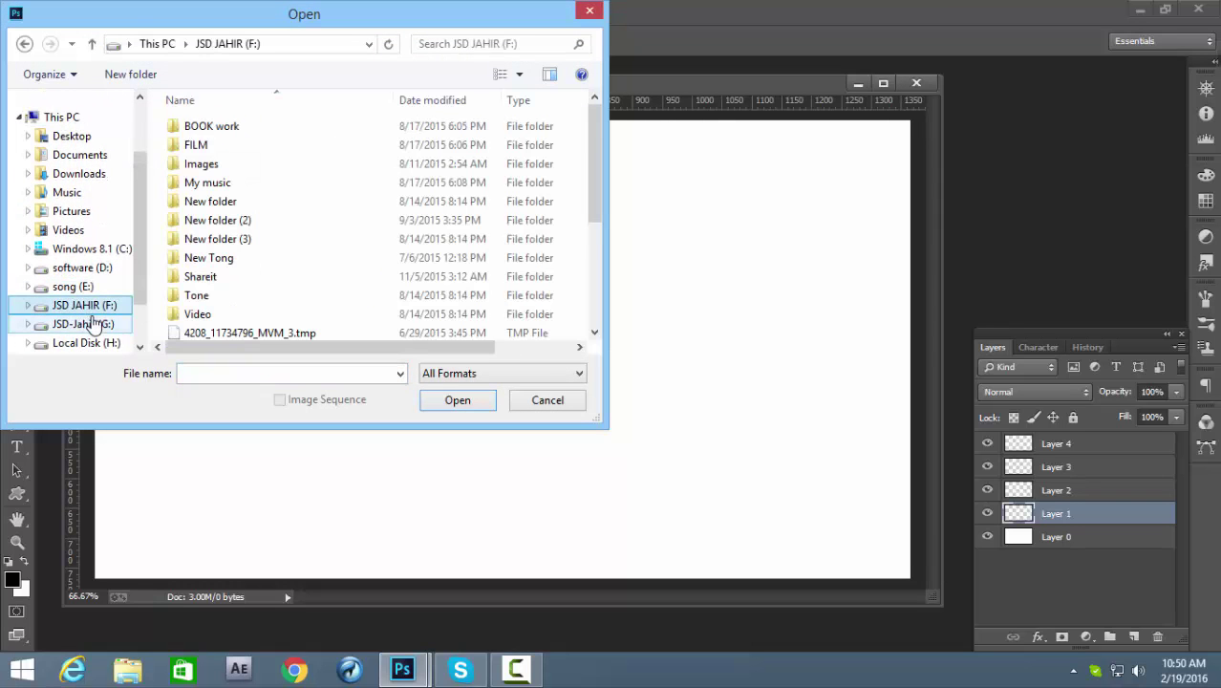
click(84, 156)
scroll(142, 175, up, 2)
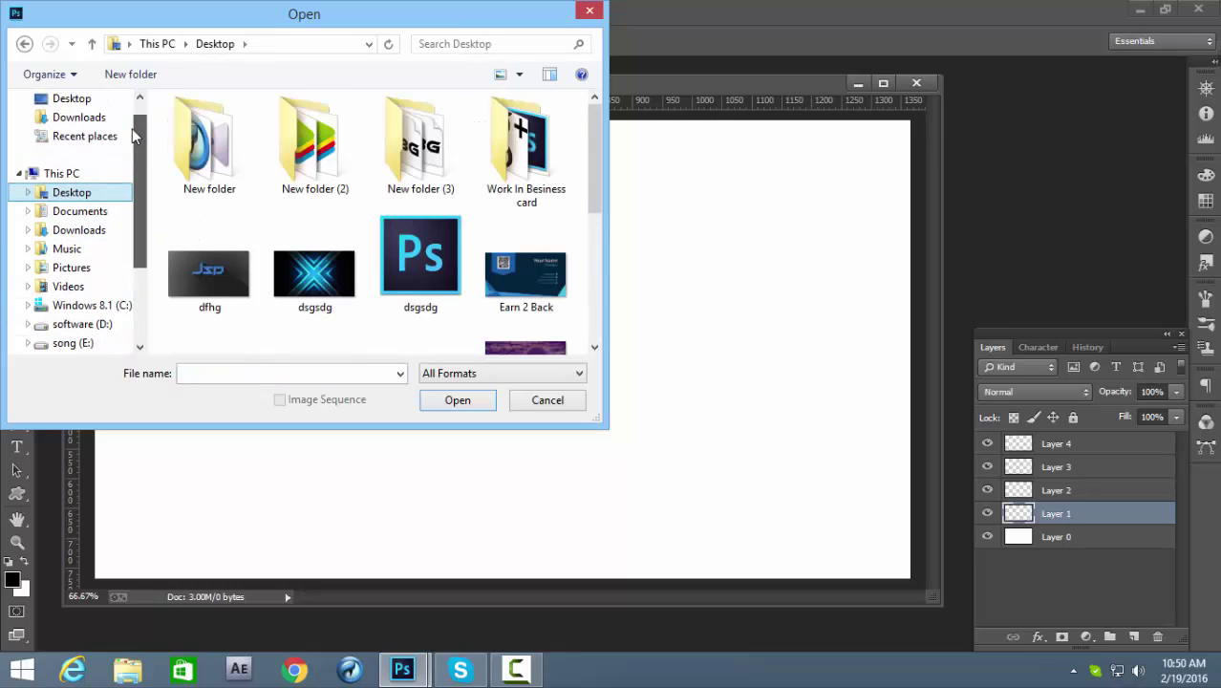
click(80, 117)
double_click(278, 204)
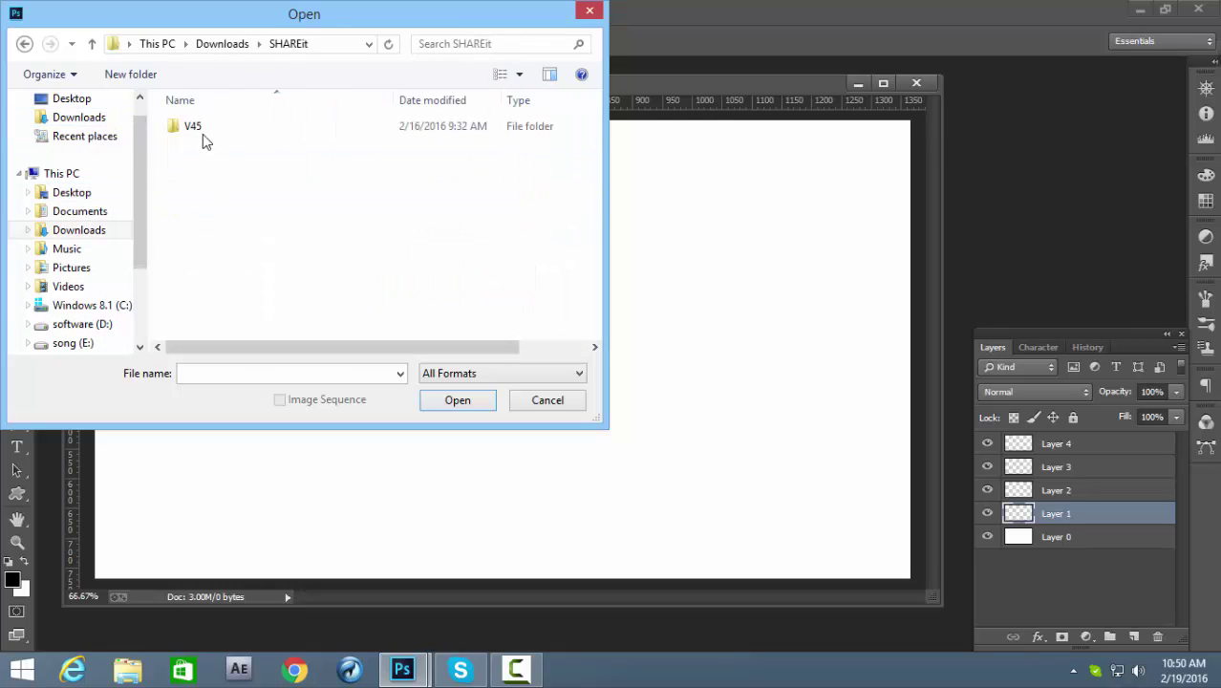
double_click(204, 128)
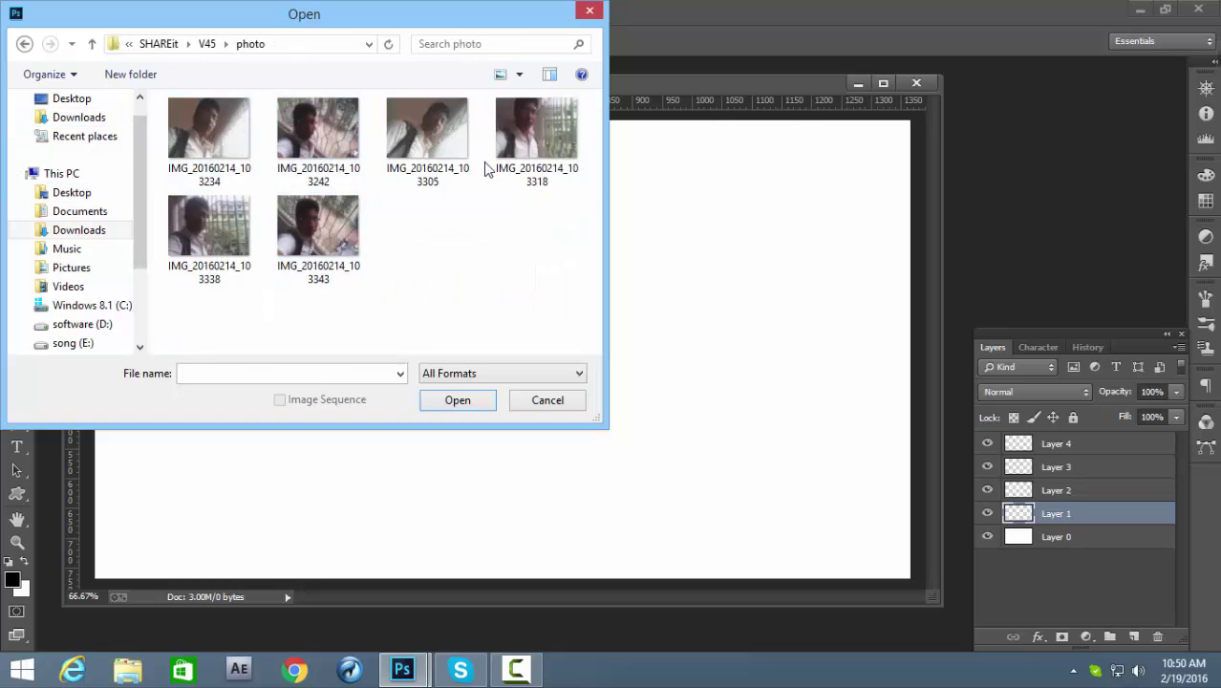
click(444, 163)
click(457, 401)
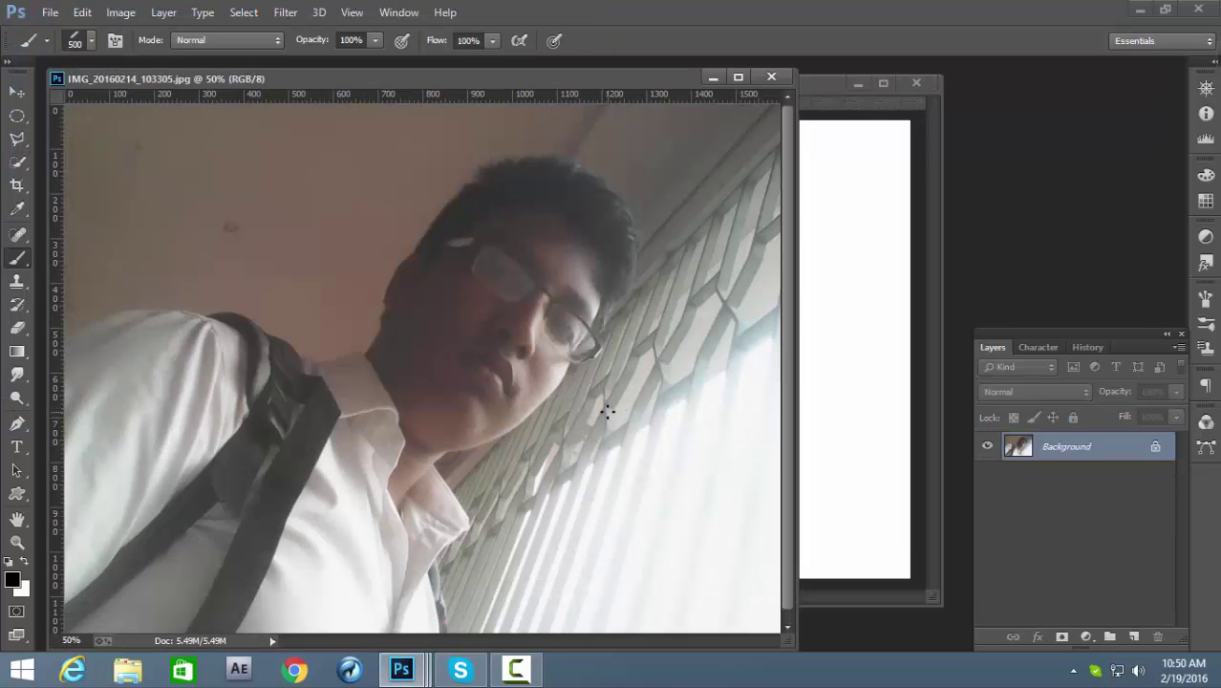
Apply Levels with the black input raised to 27, keeping output at 0–255
key(ctrl+l)
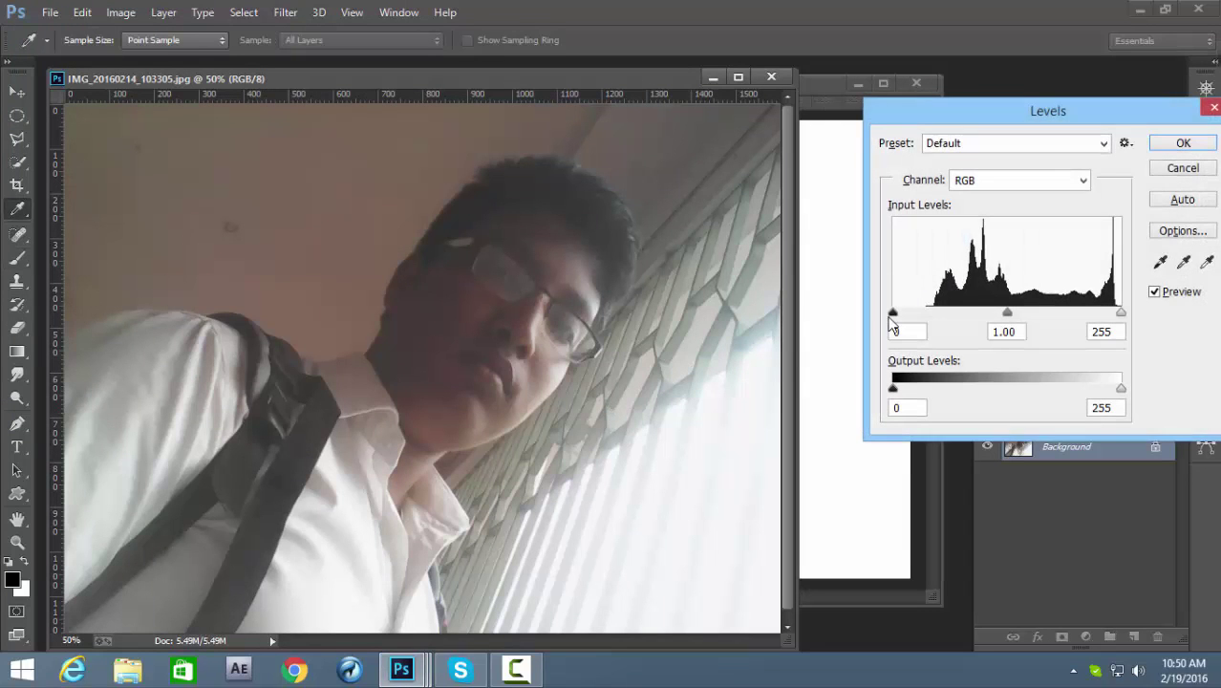
drag(893, 315, 914, 315)
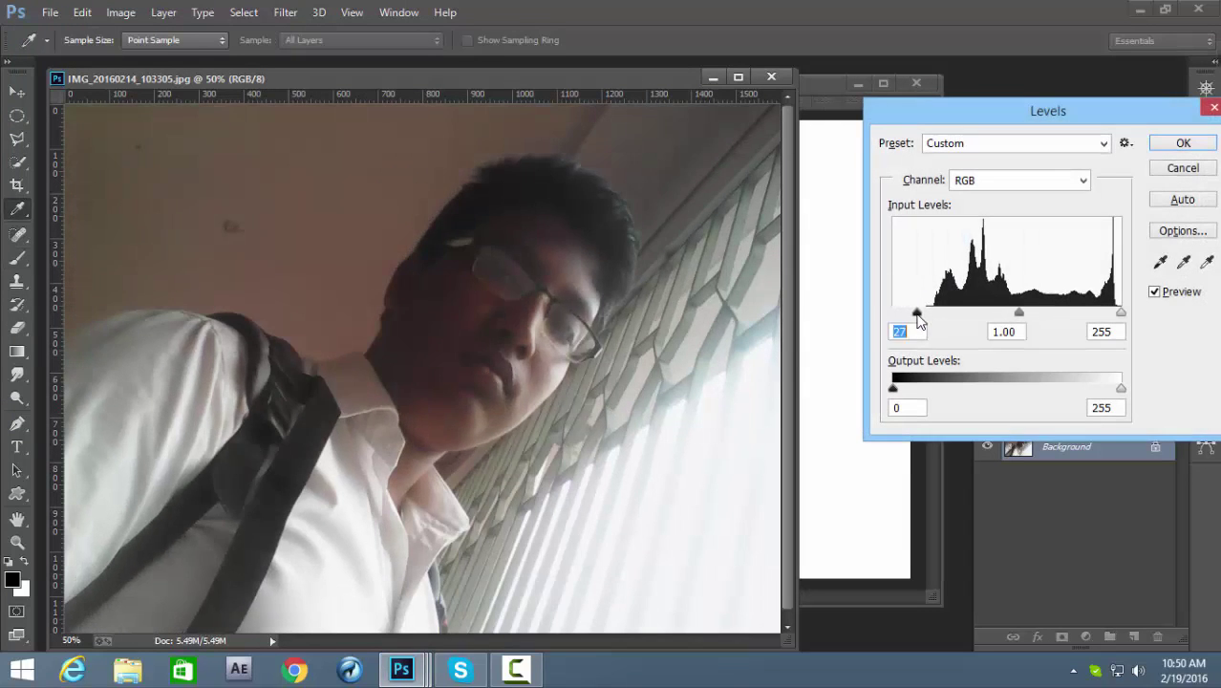
mouse_move(1118, 391)
mouse_down()
mouse_move(1096, 391)
mouse_move(1135, 391)
mouse_up()
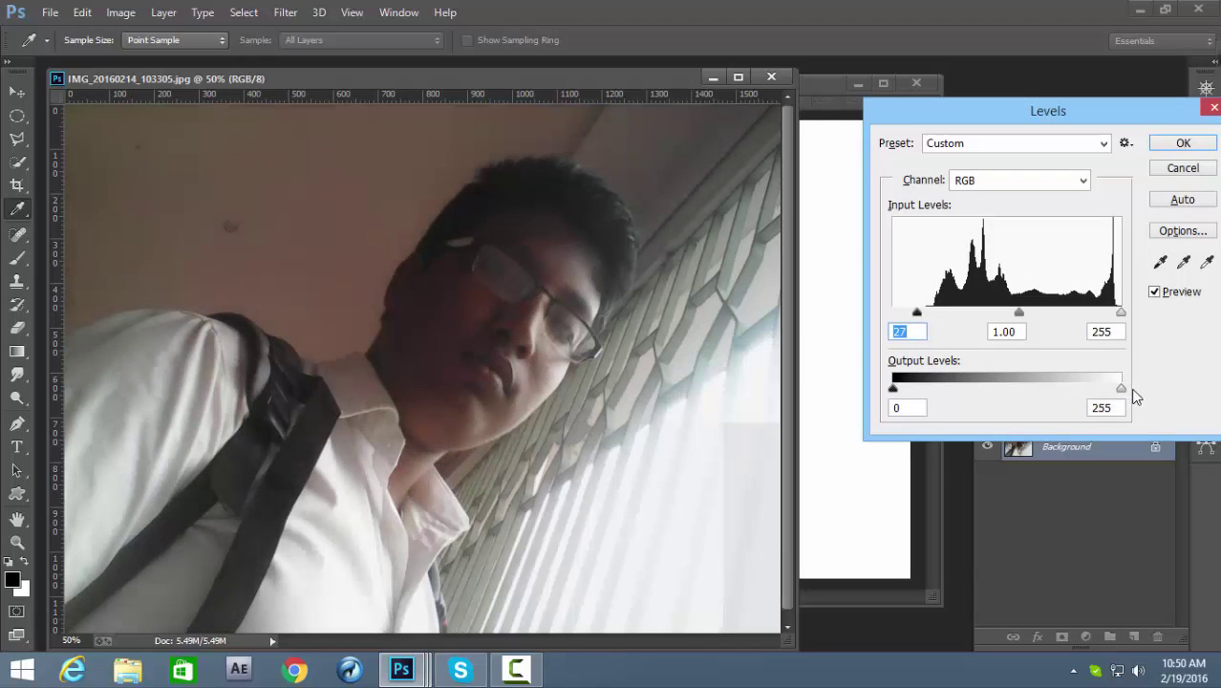
drag(898, 393, 887, 399)
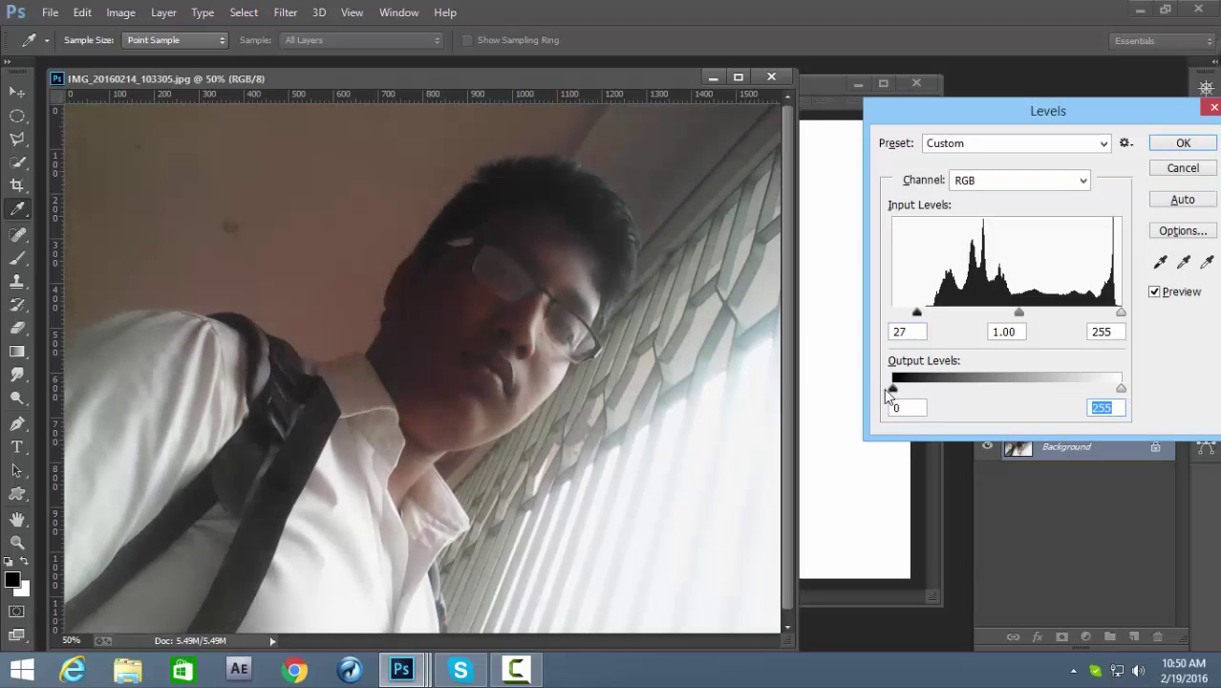
click(1159, 145)
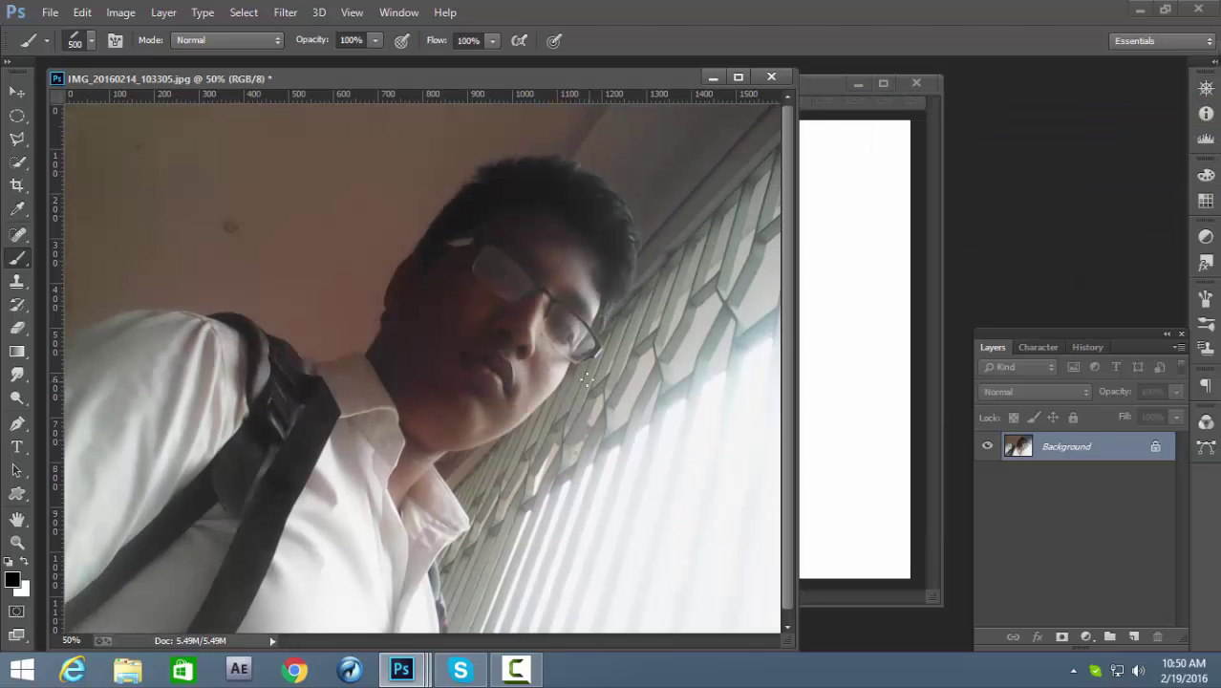
Zoom in and smooth the cheek skin with the Smudge tool at 13%
scroll(470, 312, up, 5)
drag(594, 415, 276, 369)
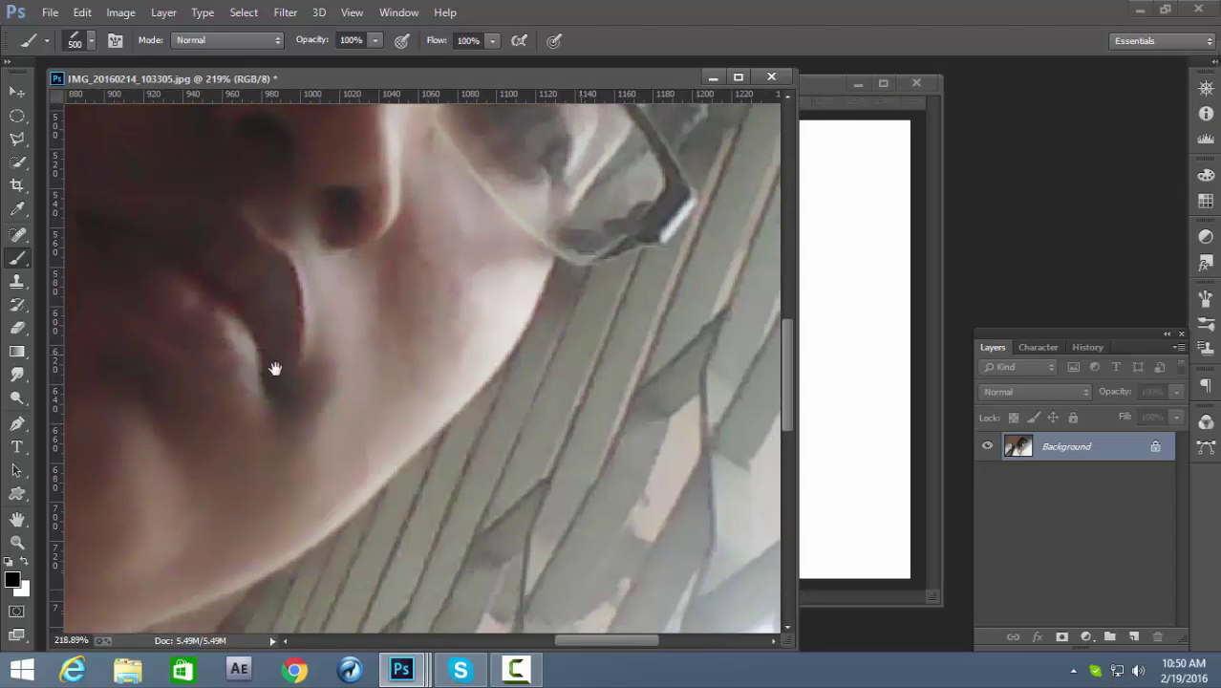
click(19, 376)
drag(435, 290, 437, 364)
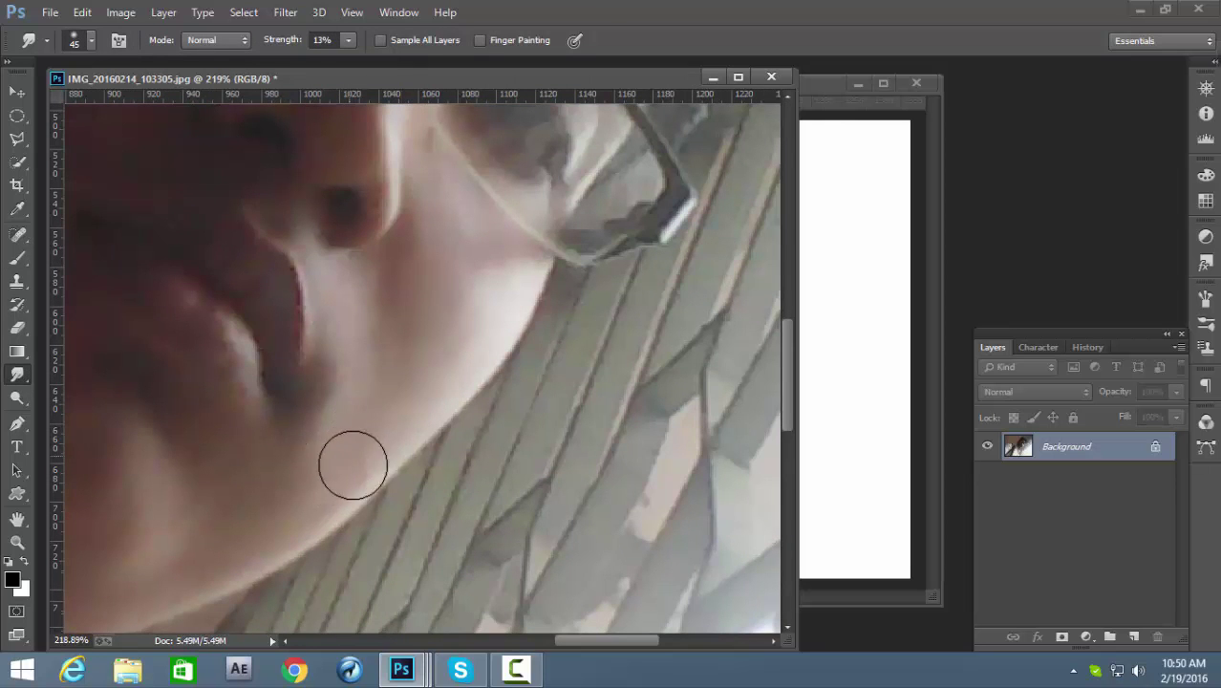
mouse_move(288, 504)
mouse_down()
mouse_move(493, 430)
mouse_move(360, 198)
mouse_move(464, 291)
mouse_move(469, 210)
mouse_move(495, 150)
mouse_move(335, 355)
mouse_move(444, 328)
mouse_move(458, 232)
mouse_up()
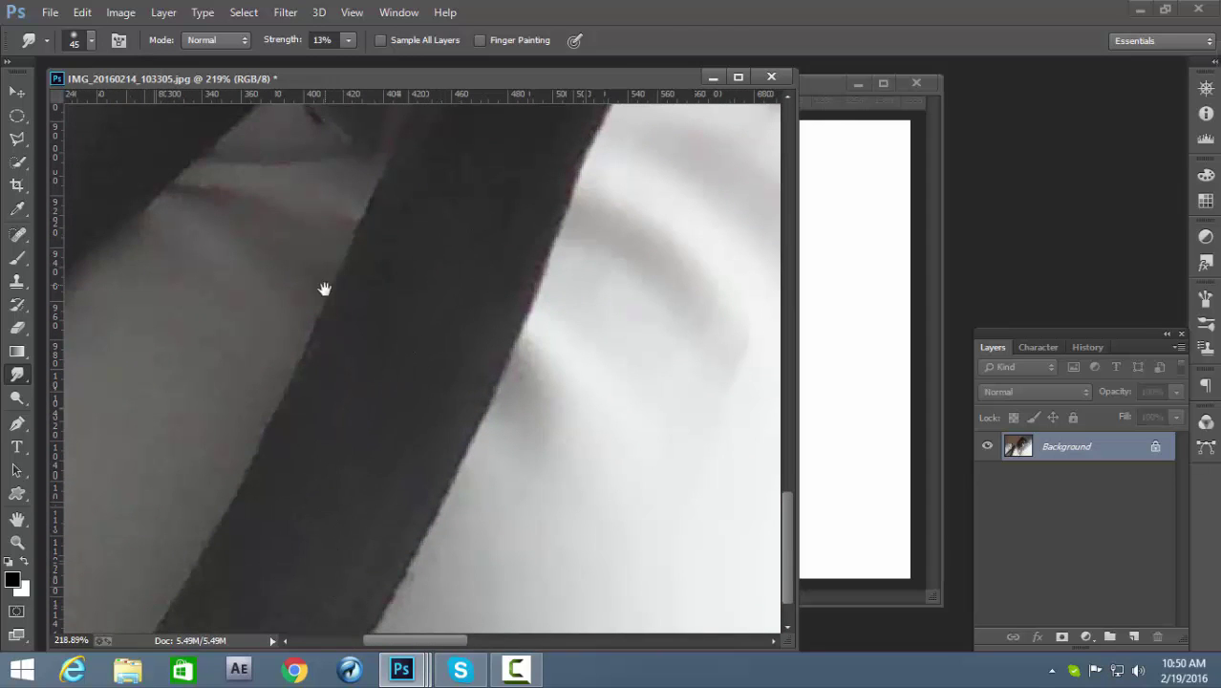
mouse_move(325, 286)
mouse_down()
mouse_move(322, 621)
mouse_move(342, 387)
mouse_move(381, 259)
mouse_move(346, 144)
mouse_up()
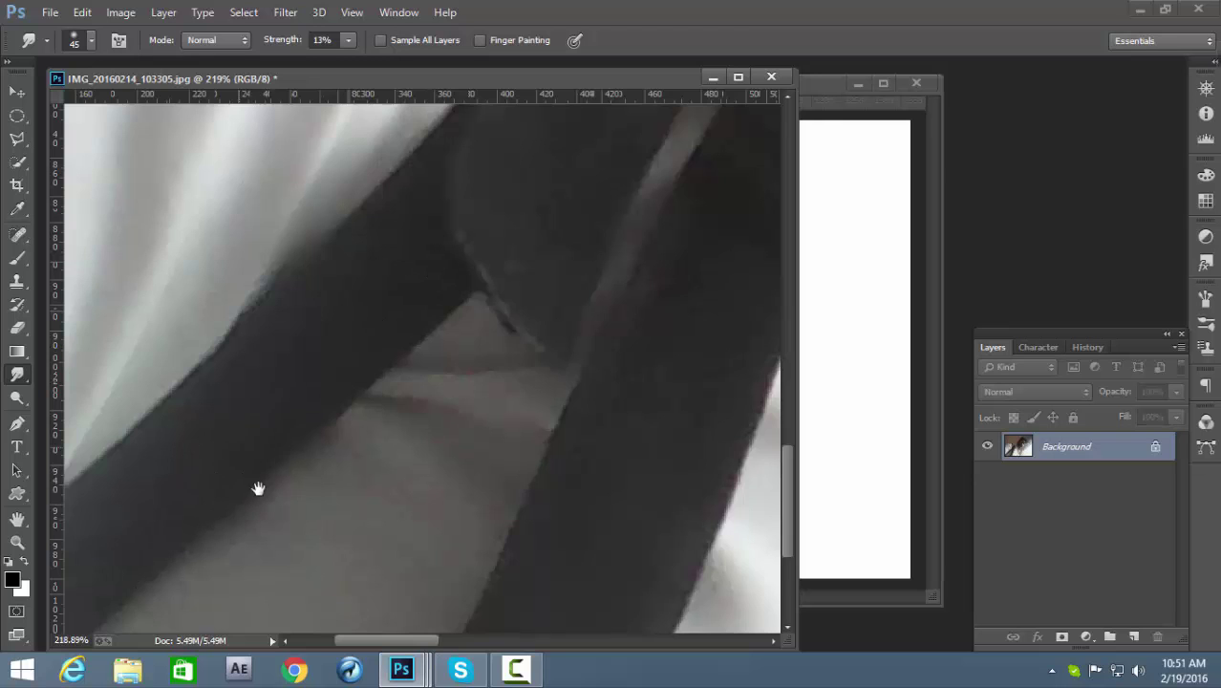
mouse_move(253, 485)
mouse_down()
mouse_move(392, 286)
mouse_move(411, 381)
mouse_up()
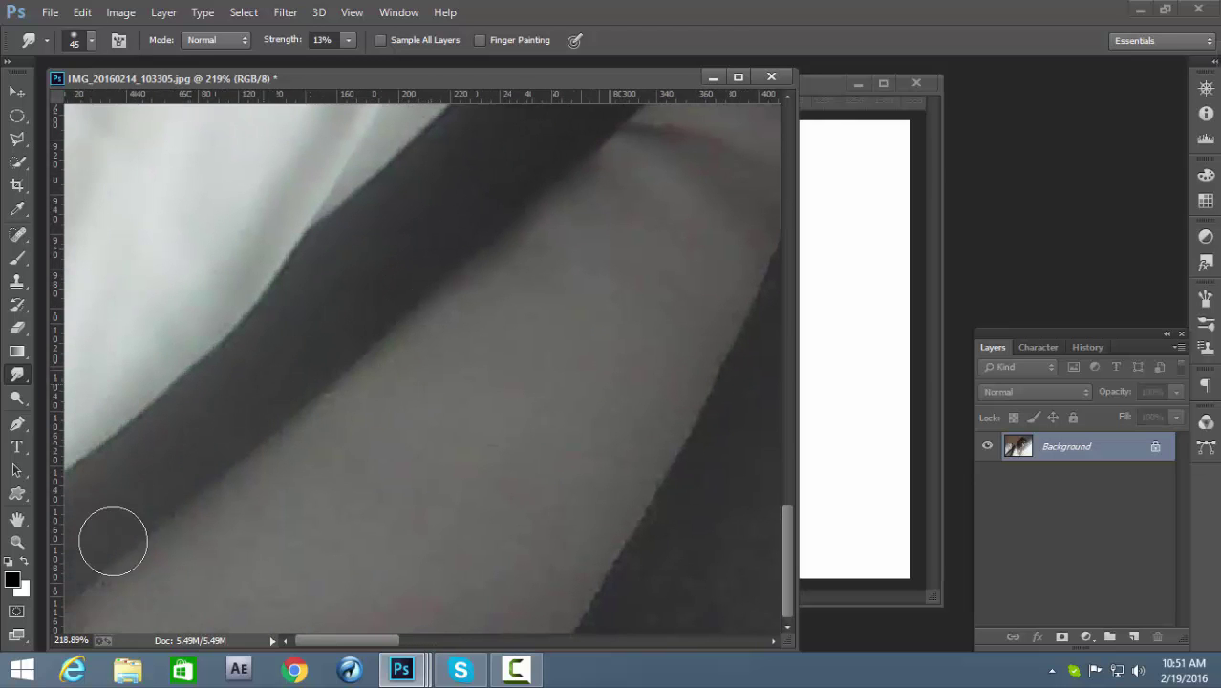
ctrl+click(349, 318)
key(ctrl+minus)
key(ctrl+minus)
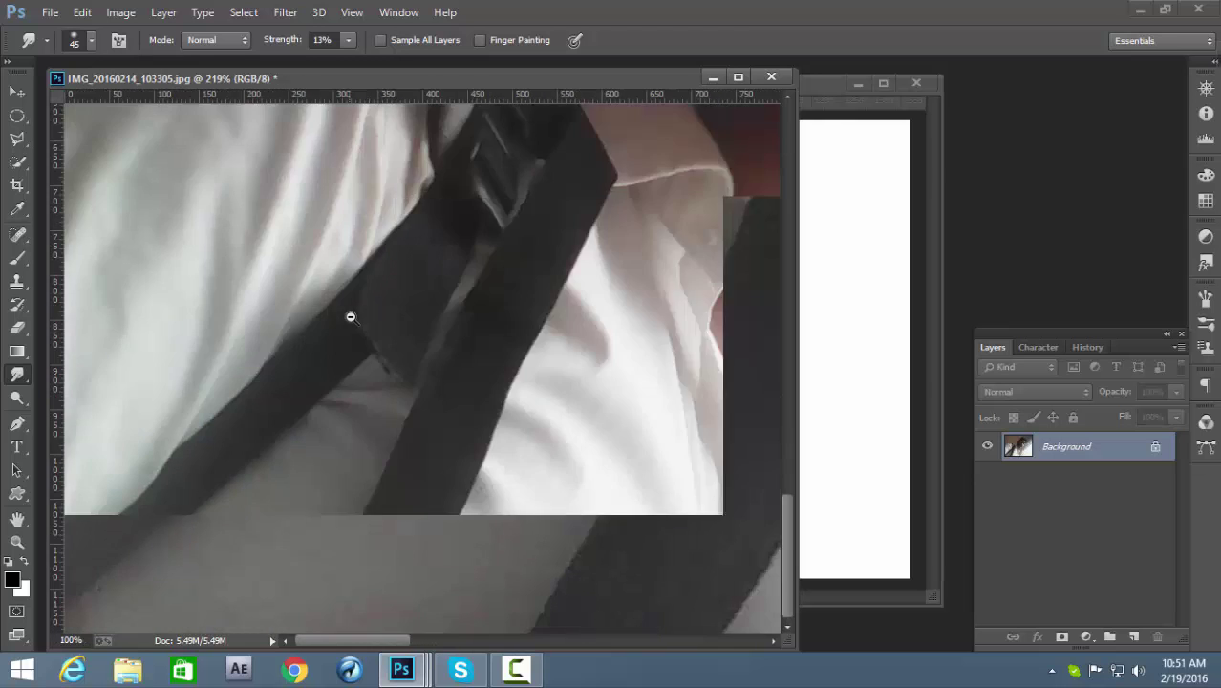
key(ctrl+minus)
key(ctrl+minus)
key(ctrl+minus)
Reduce the photo's noise with Noiseware using the Full (stronger noise) preset
click(285, 13)
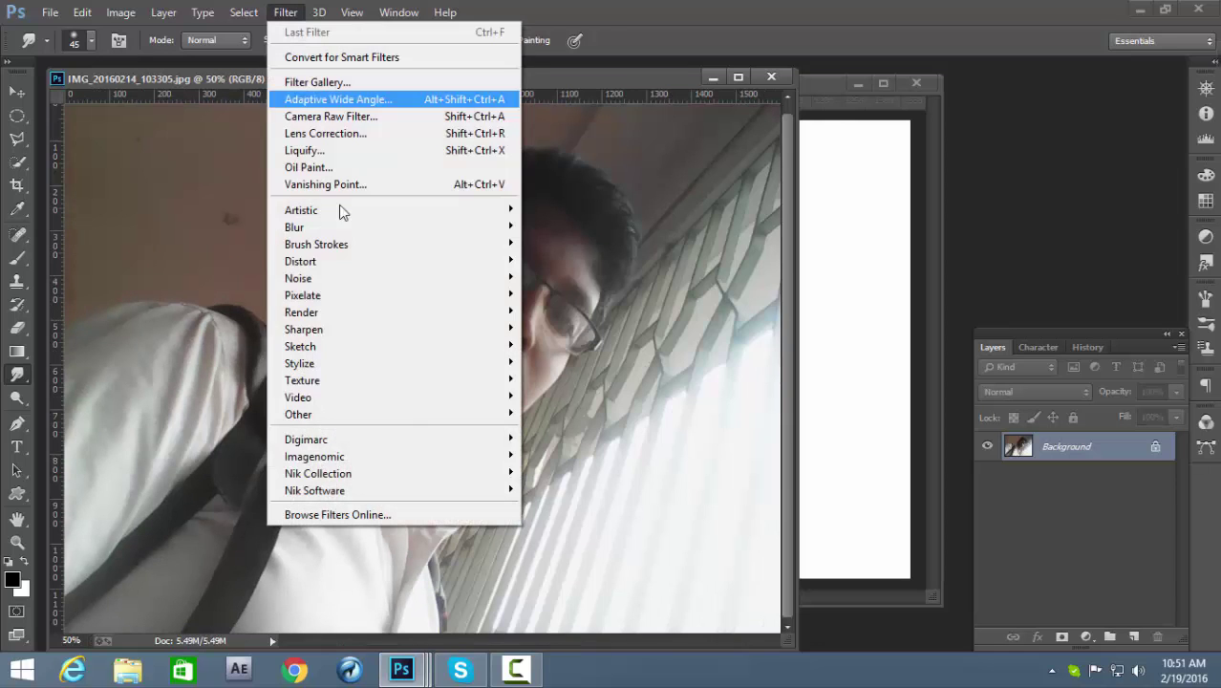
click(563, 448)
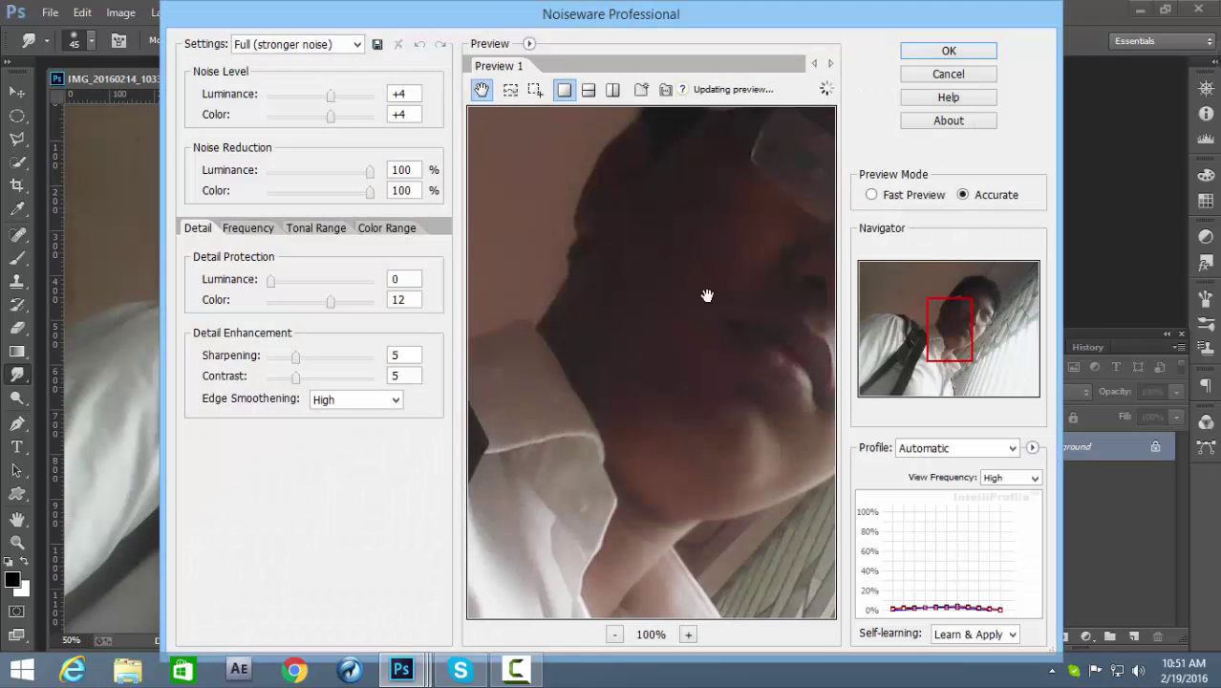
click(357, 47)
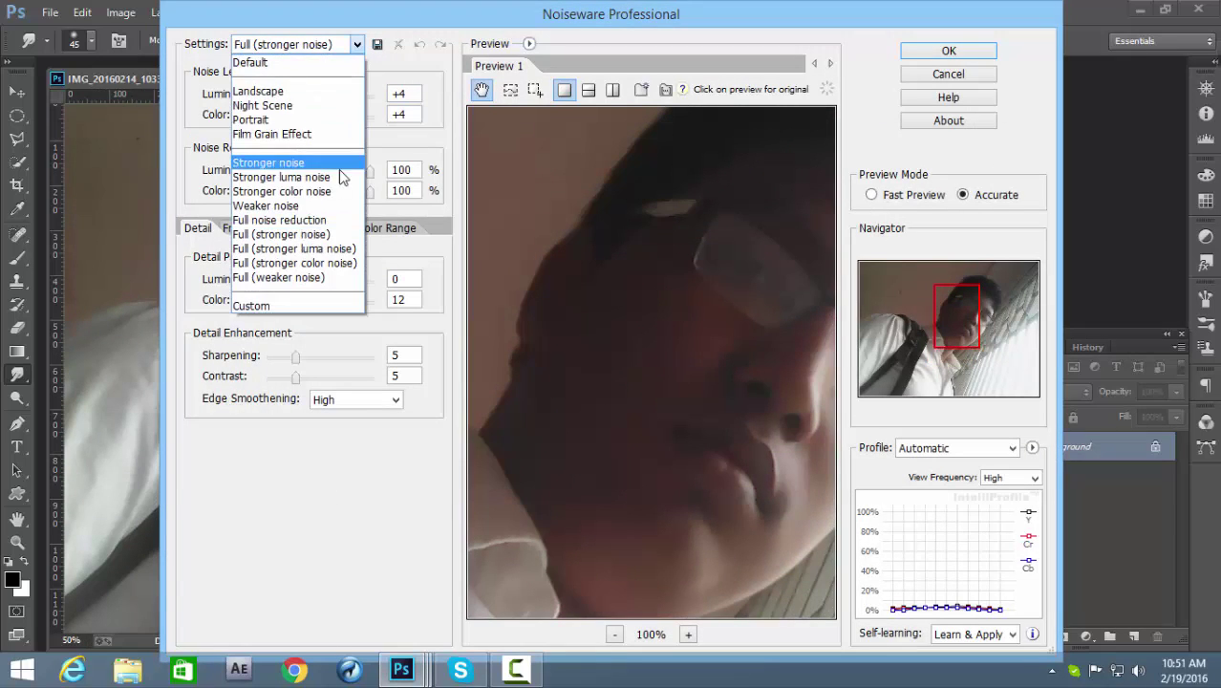
click(334, 237)
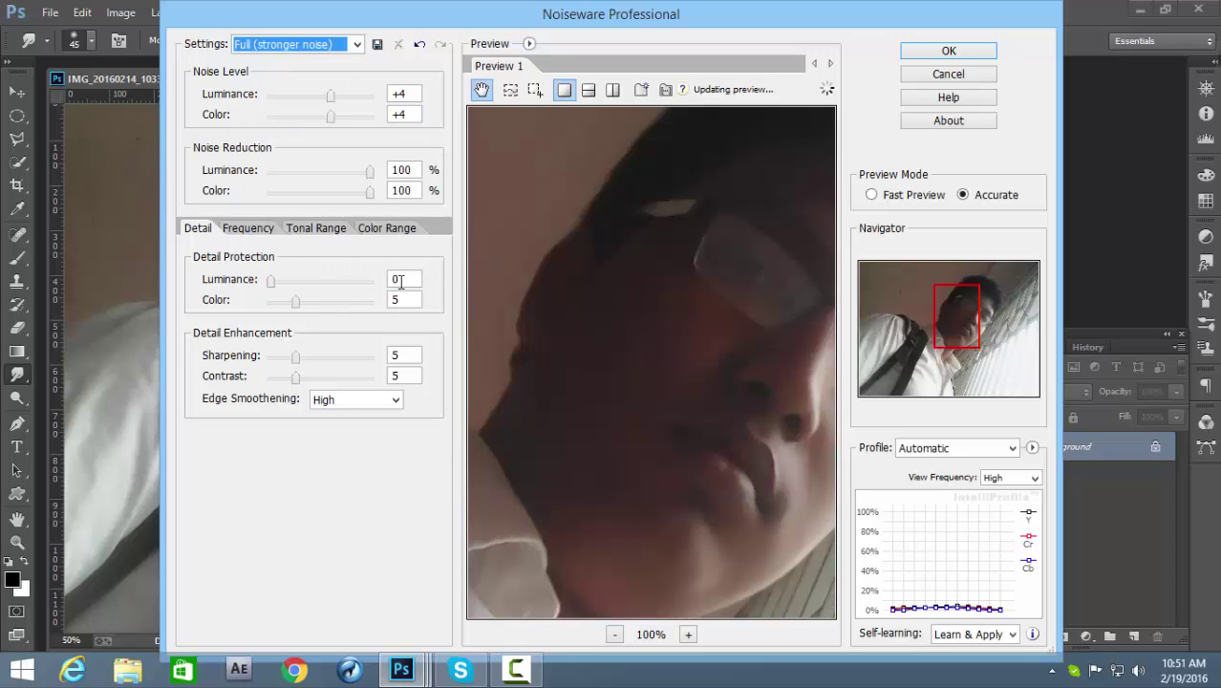
drag(753, 416, 623, 326)
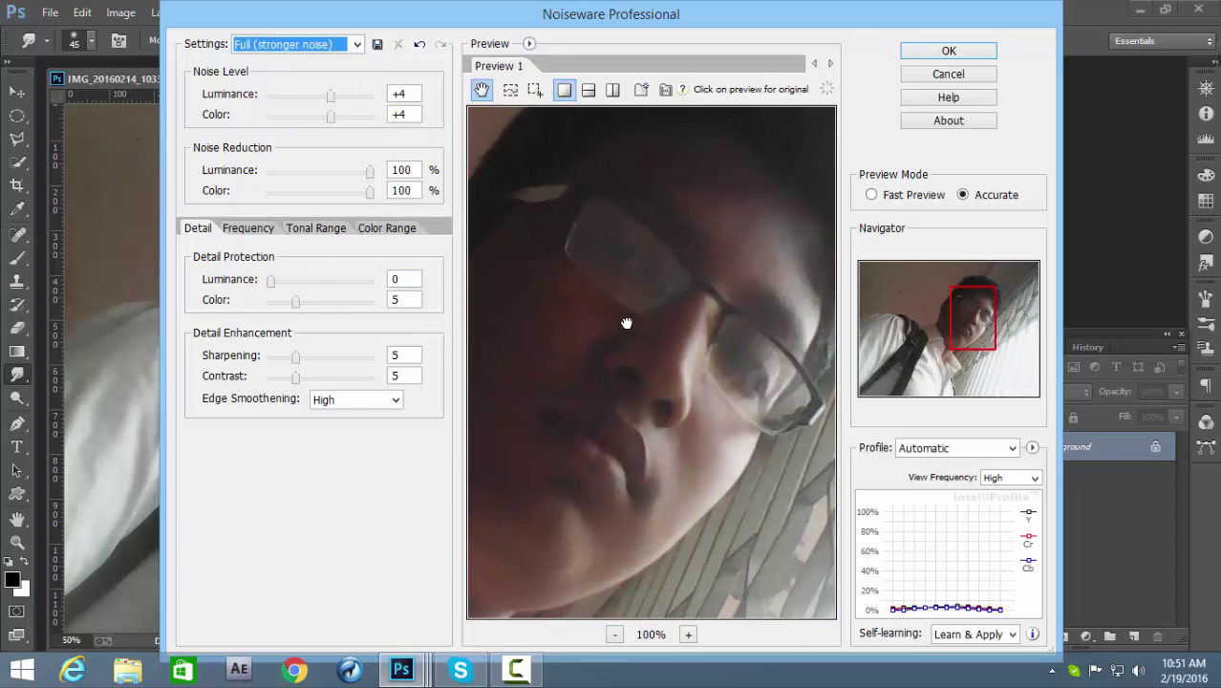
click(947, 53)
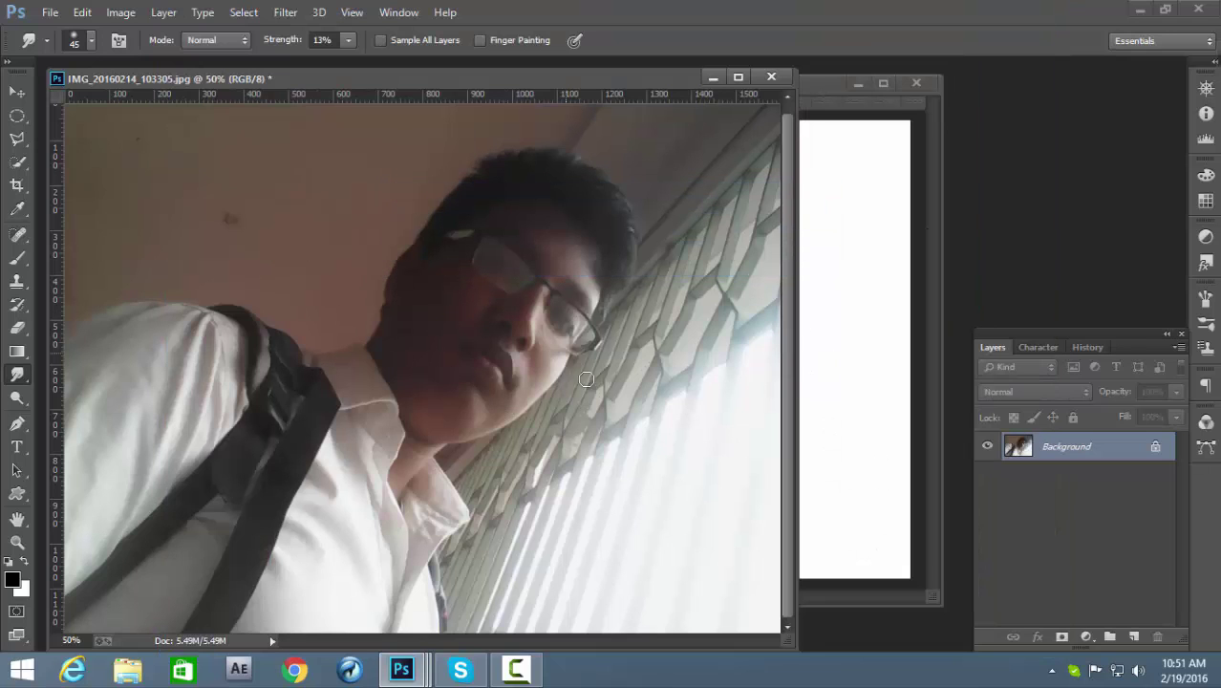
Shift the midtones toward magenta in Color Balance, then minimize the photo window
key(ctrl+b)
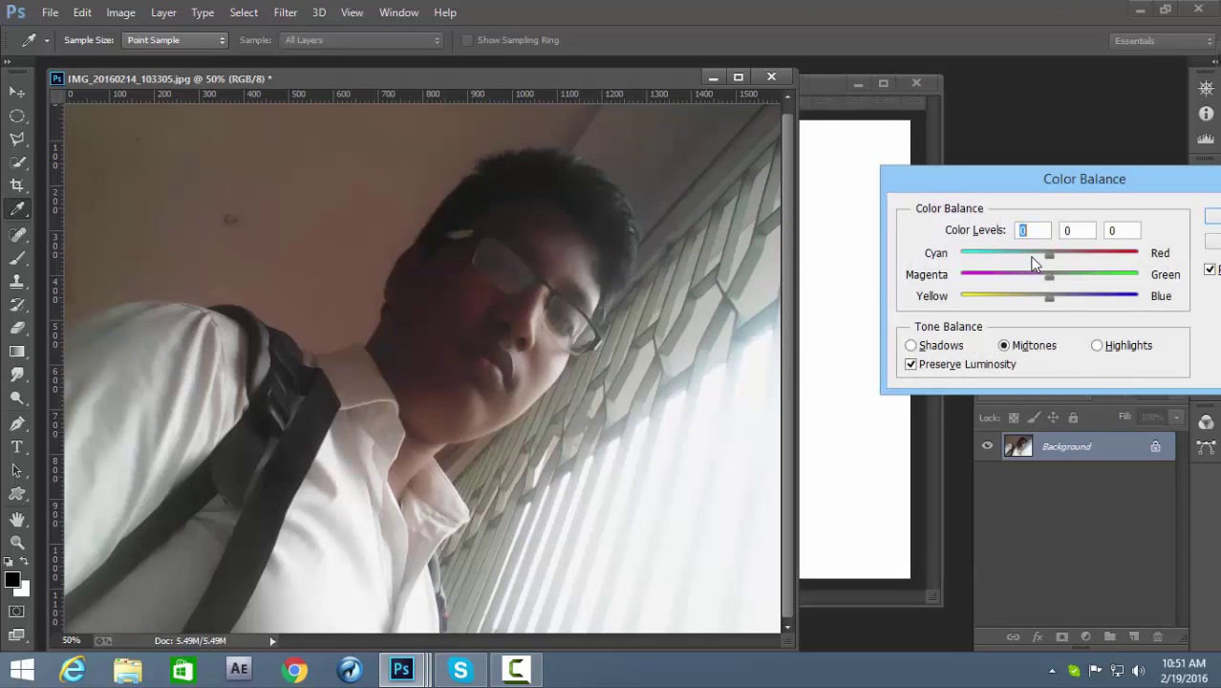
drag(1025, 277, 1021, 295)
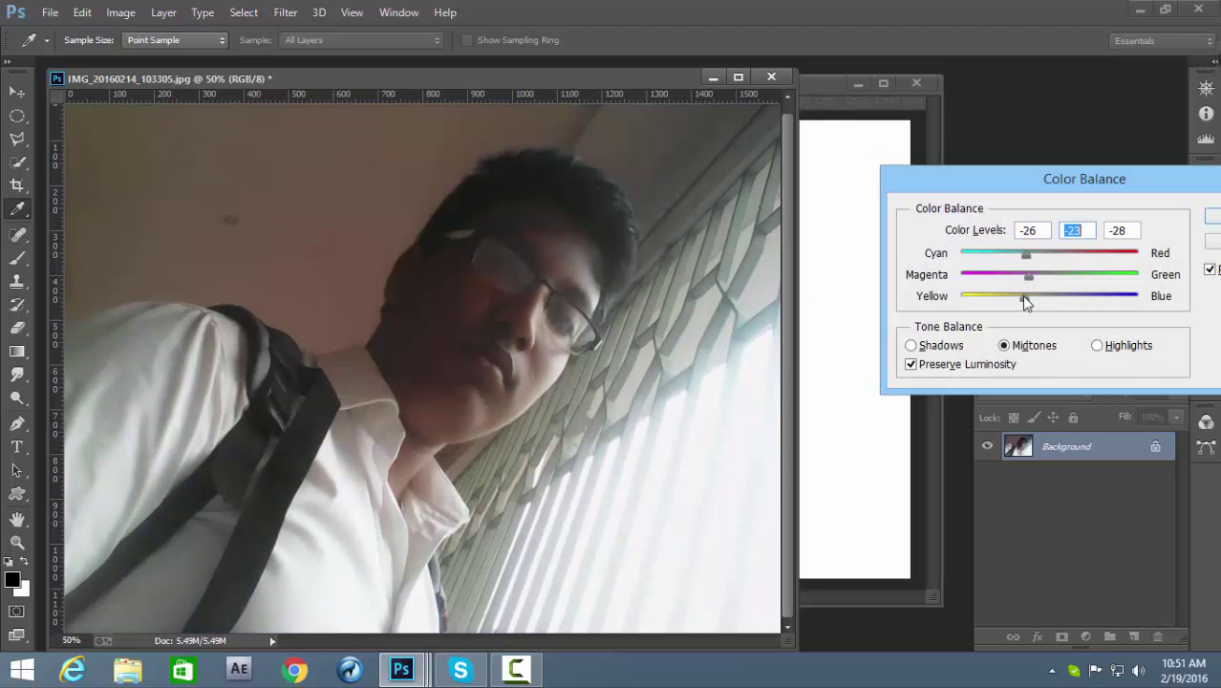
click(1216, 225)
click(715, 73)
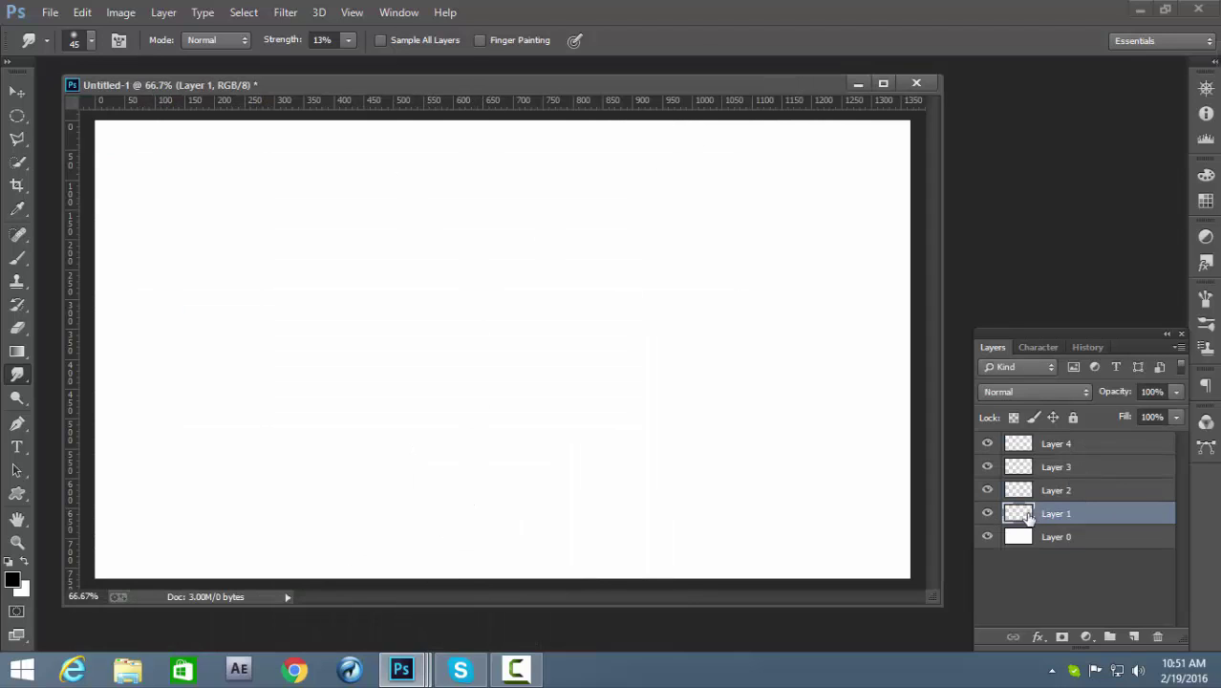
Type JSD JAHIR in black Ethnocentric 73 pt and move it to the canvas centre
click(17, 446)
click(524, 323)
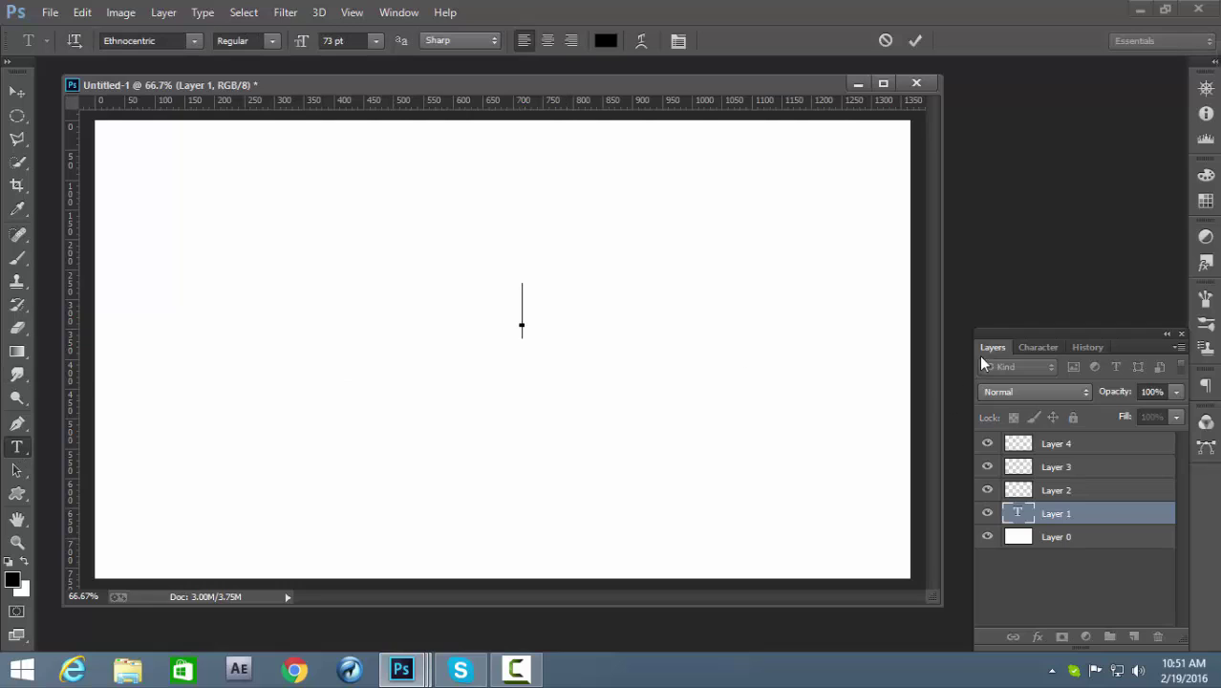
click(1035, 347)
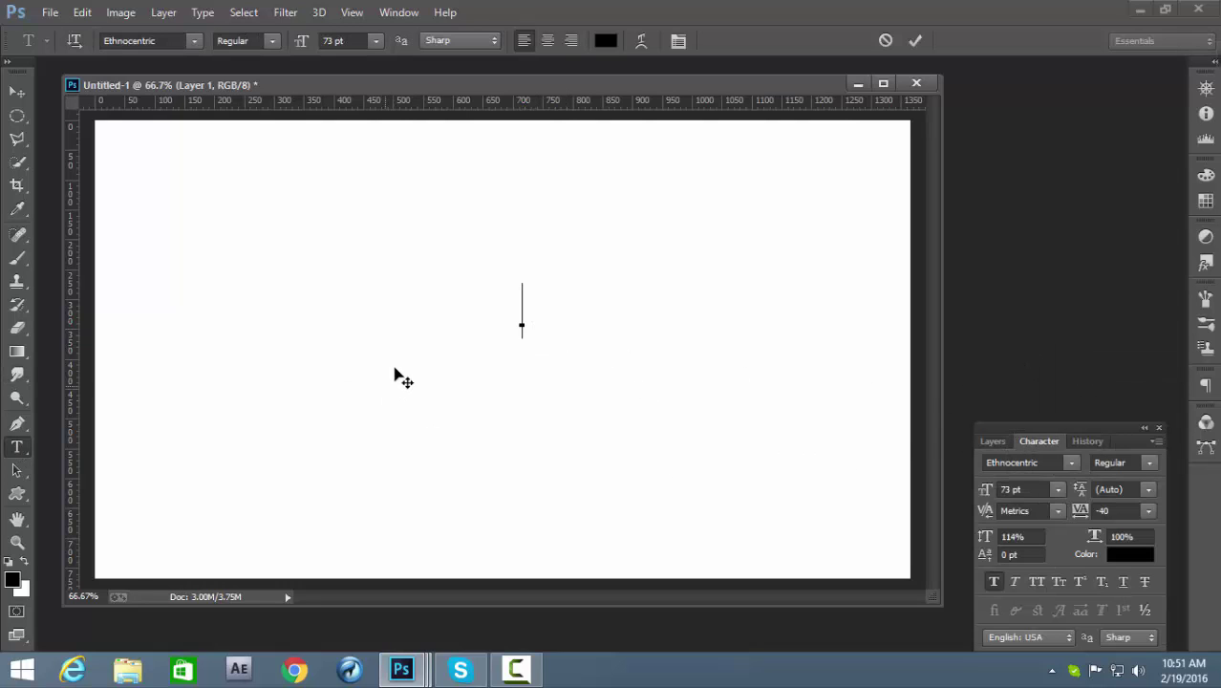
text(JSD )
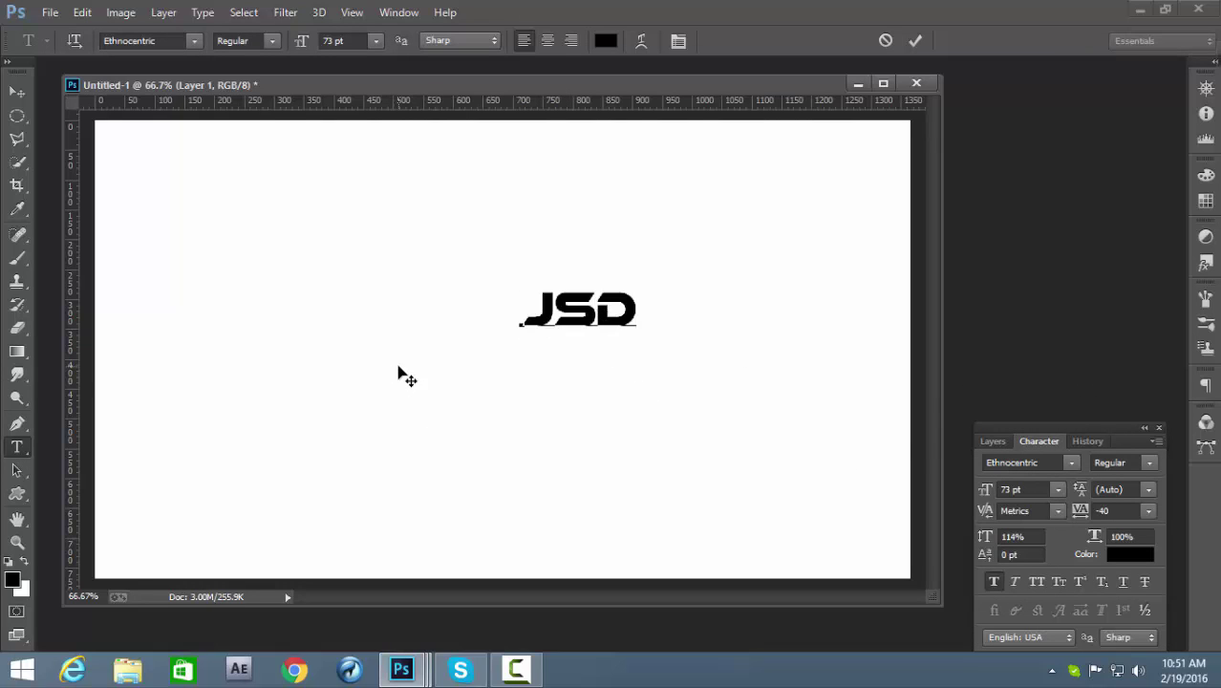
text(JAHIR)
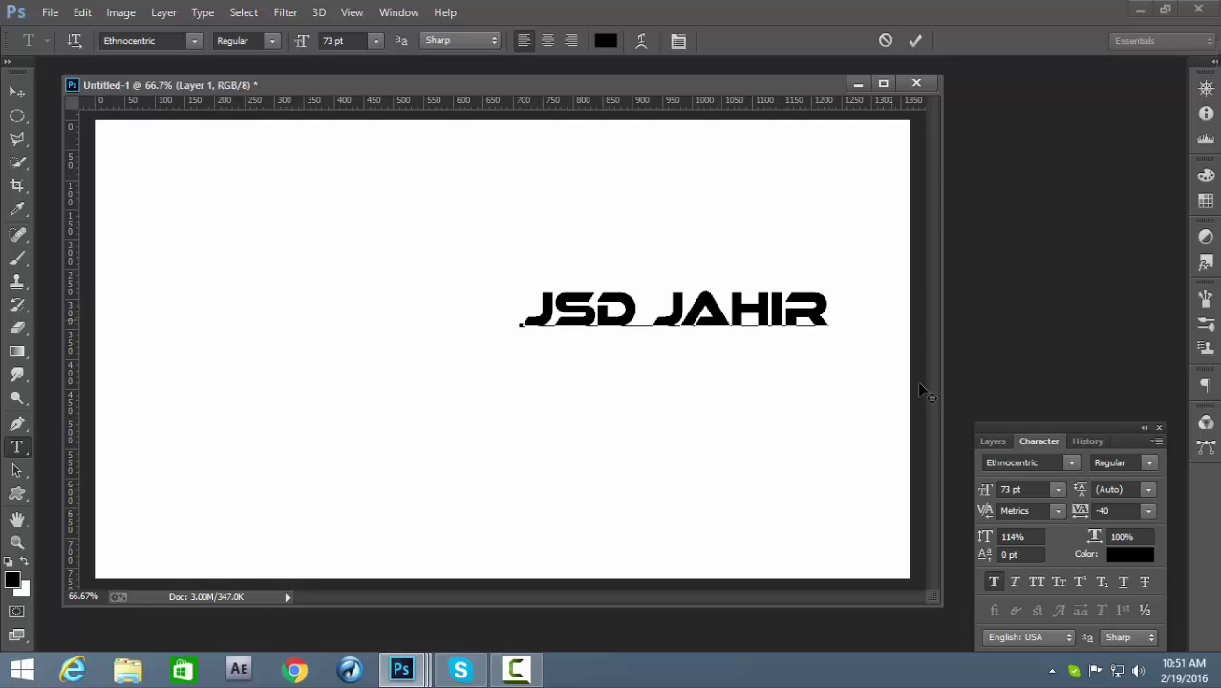
click(1046, 461)
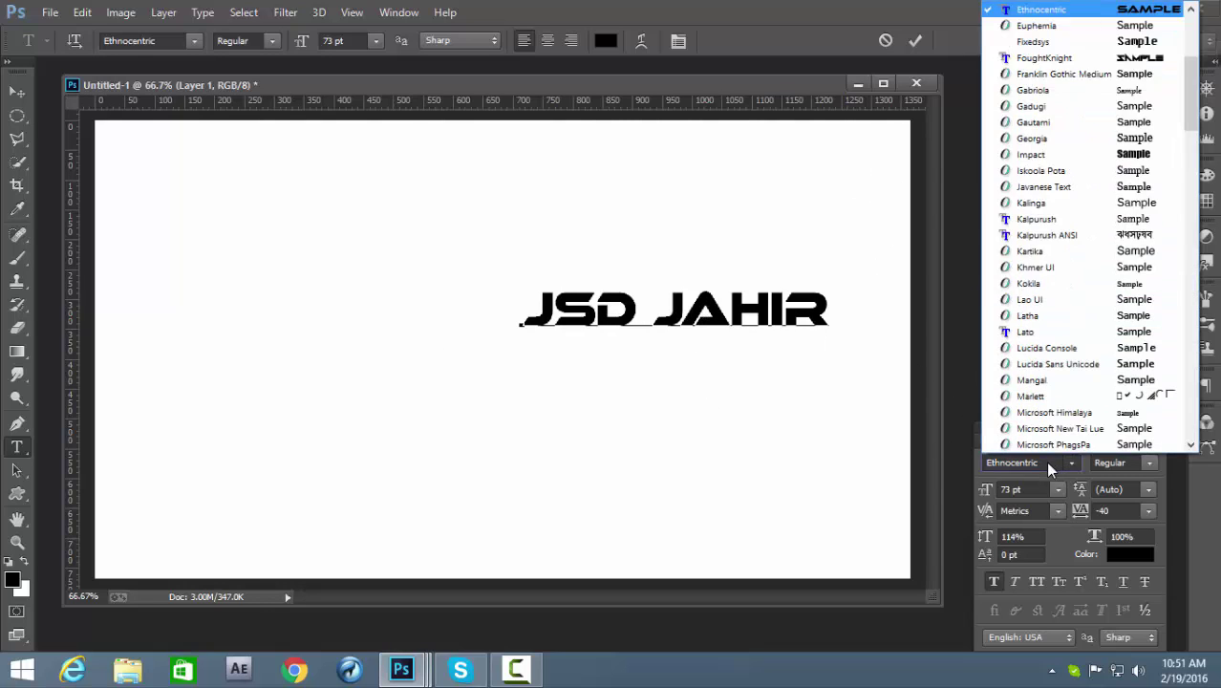
click(754, 299)
click(913, 46)
click(17, 90)
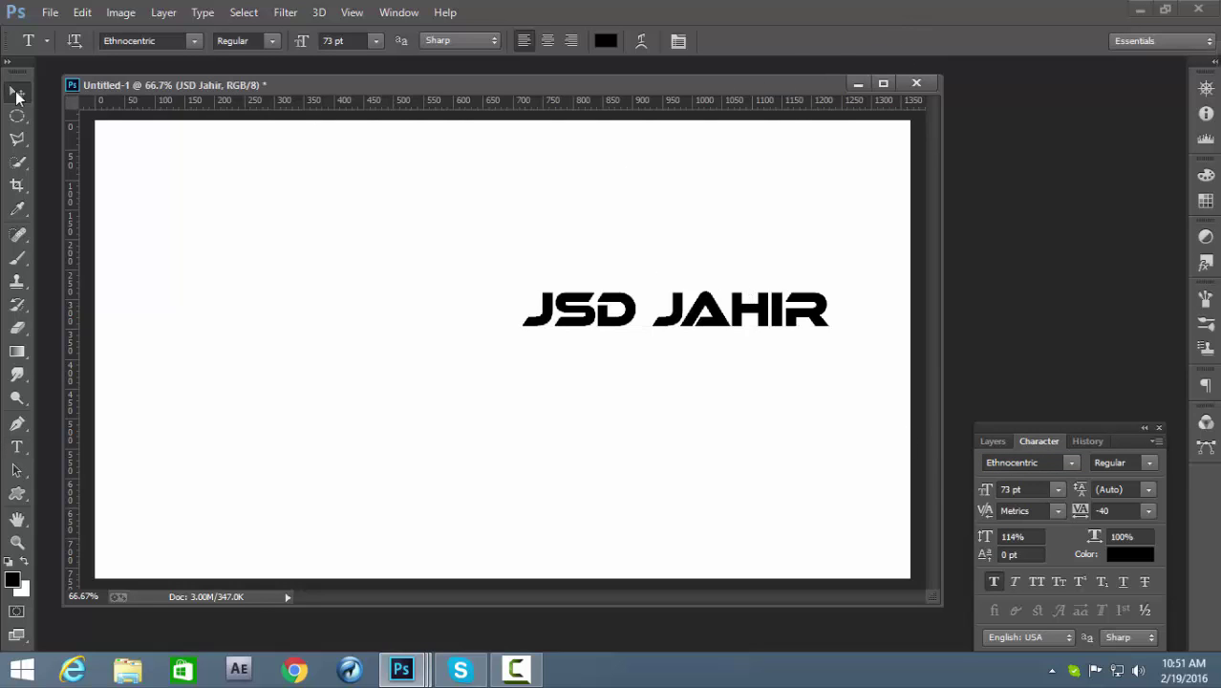
drag(611, 307, 443, 324)
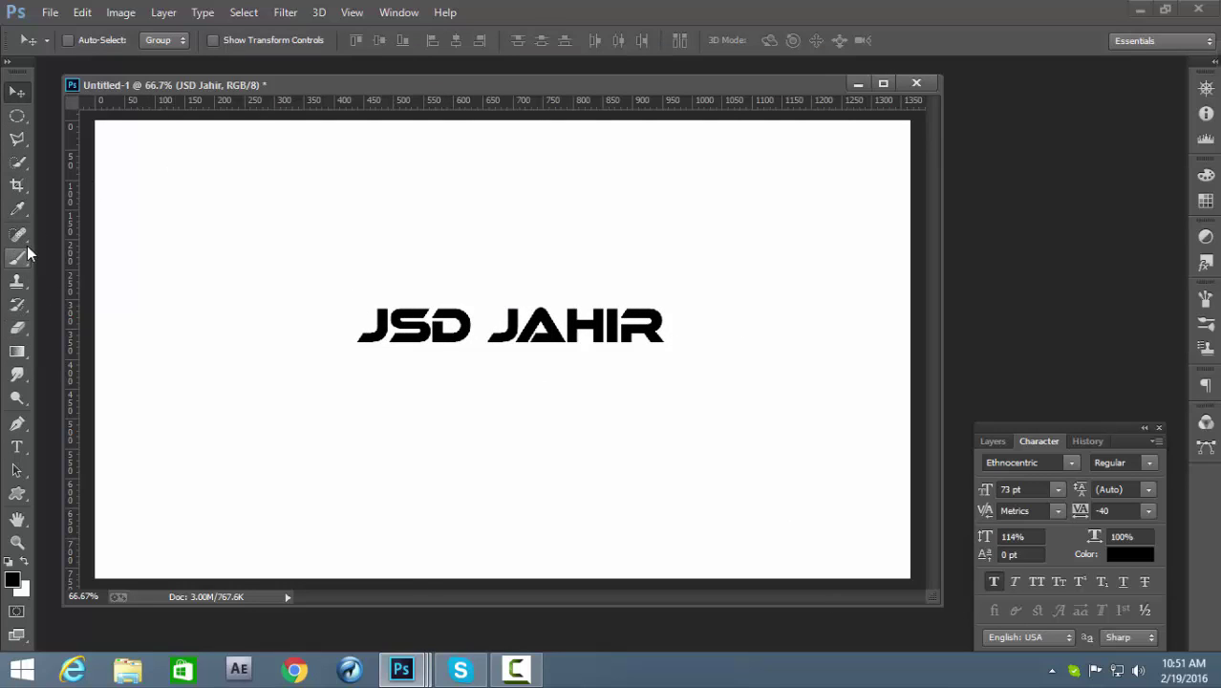
click(82, 13)
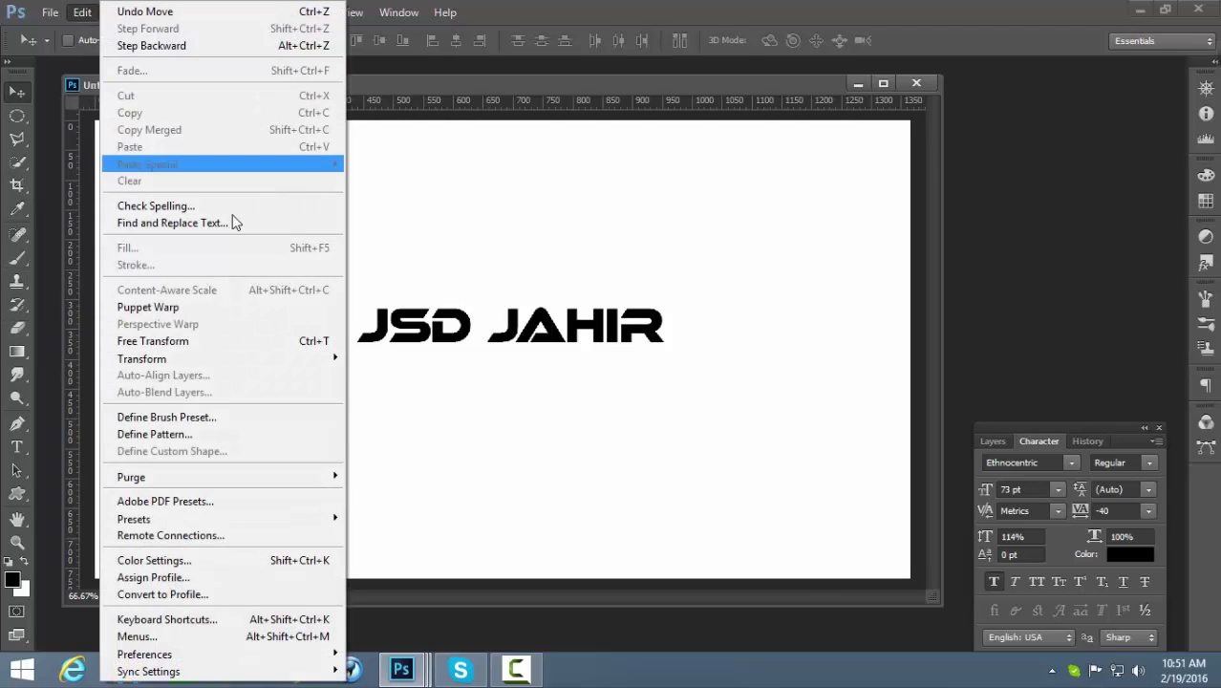
Define the text as a new brush preset named 'JSd Brush'
click(235, 417)
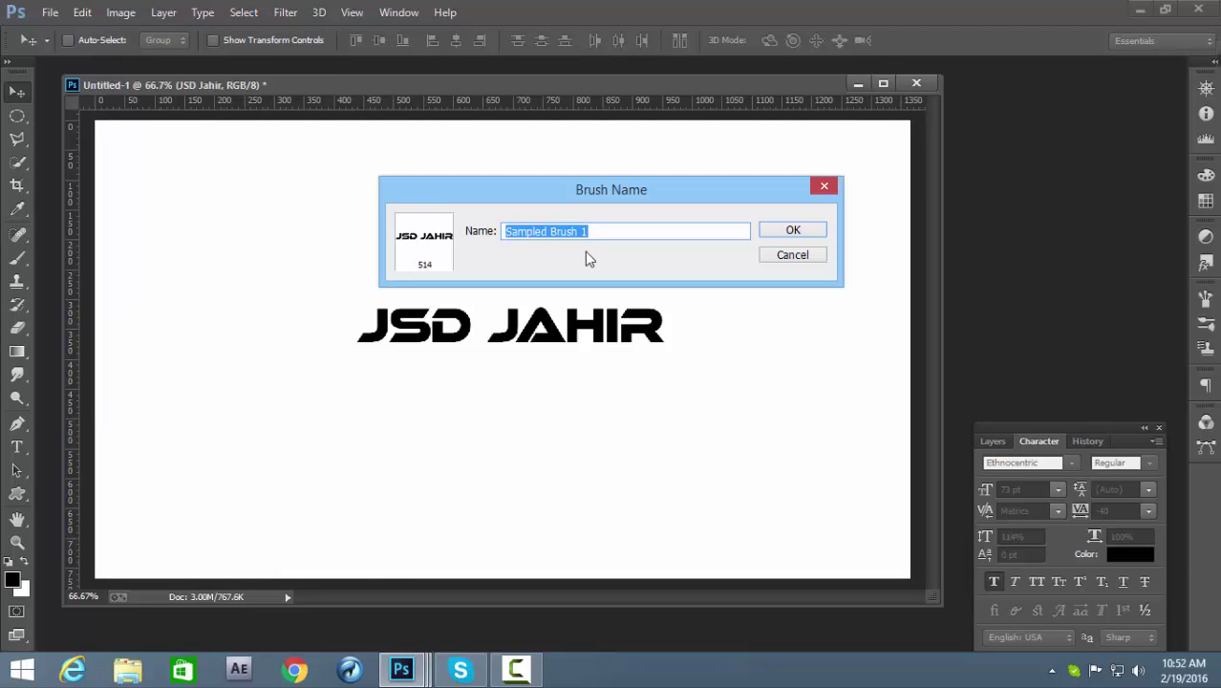
text(JSd)
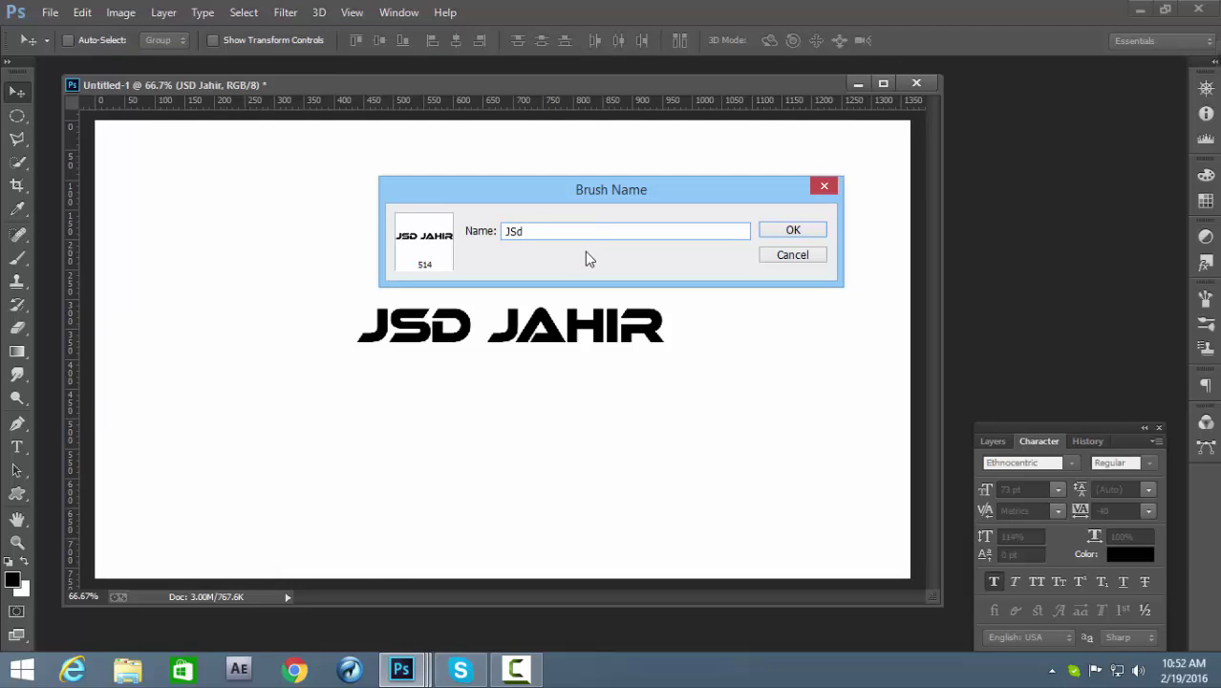
text( Brush)
key(Return)
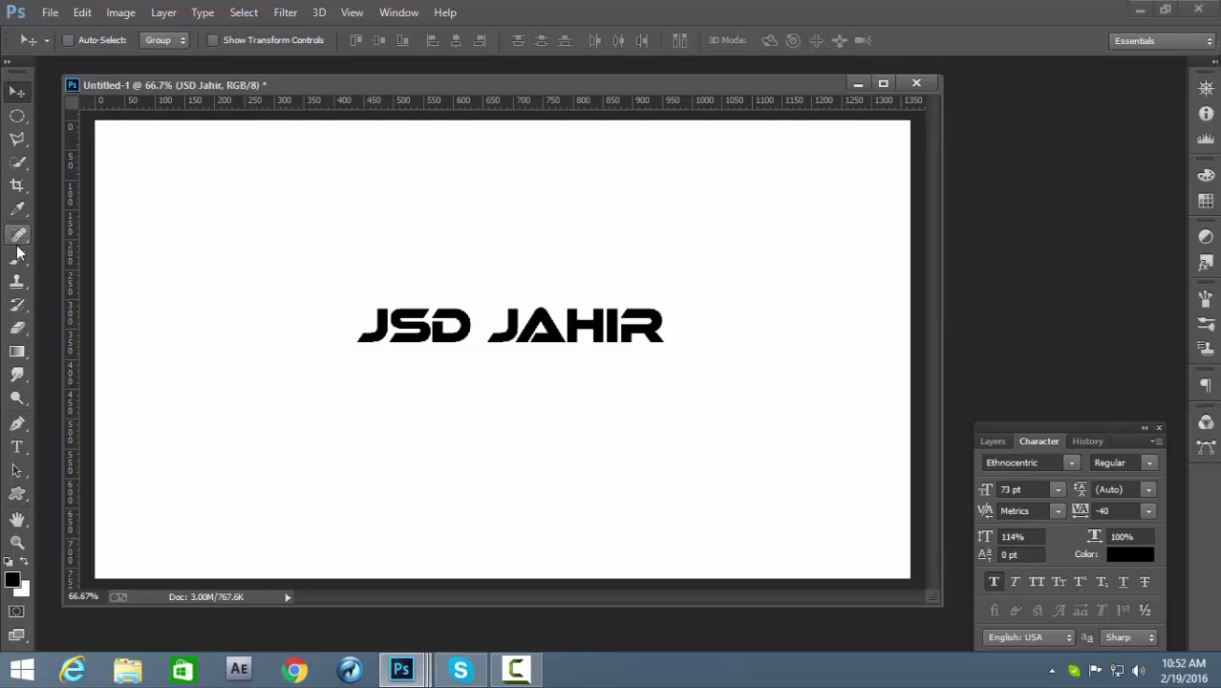
Pick the new 514 px JSD JAHIR brush and stamp two test copies on Layer 2
click(17, 258)
click(92, 41)
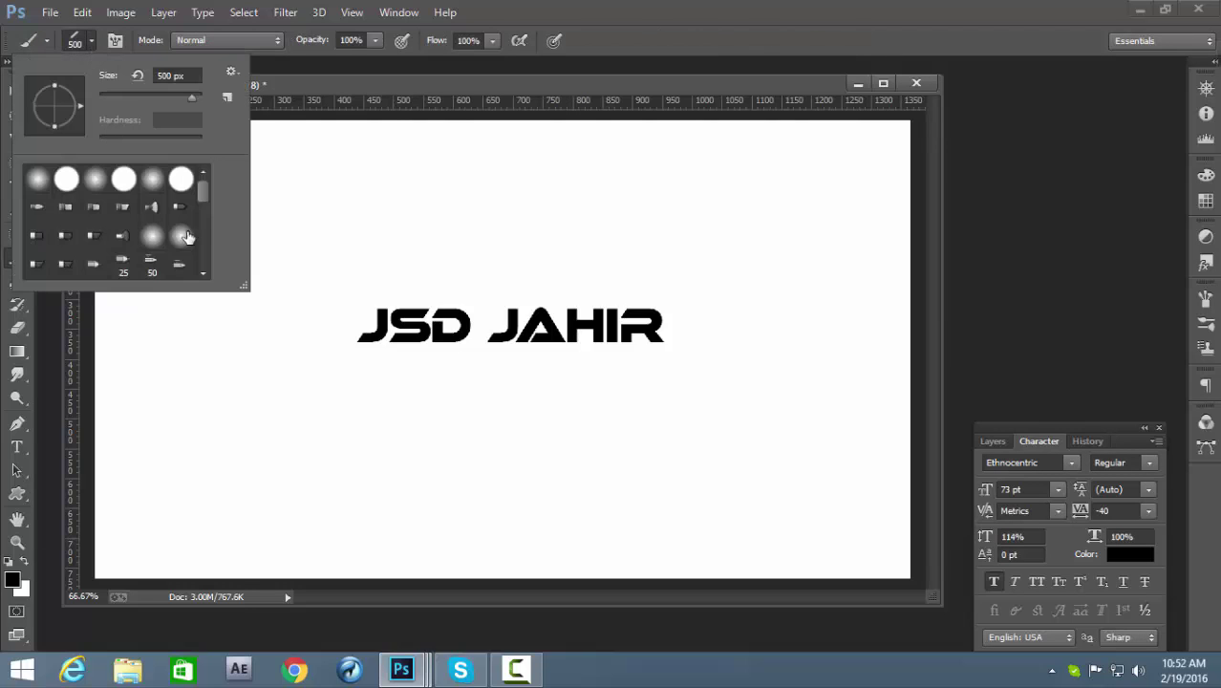
scroll(143, 223, down, 5)
scroll(175, 249, down, 3)
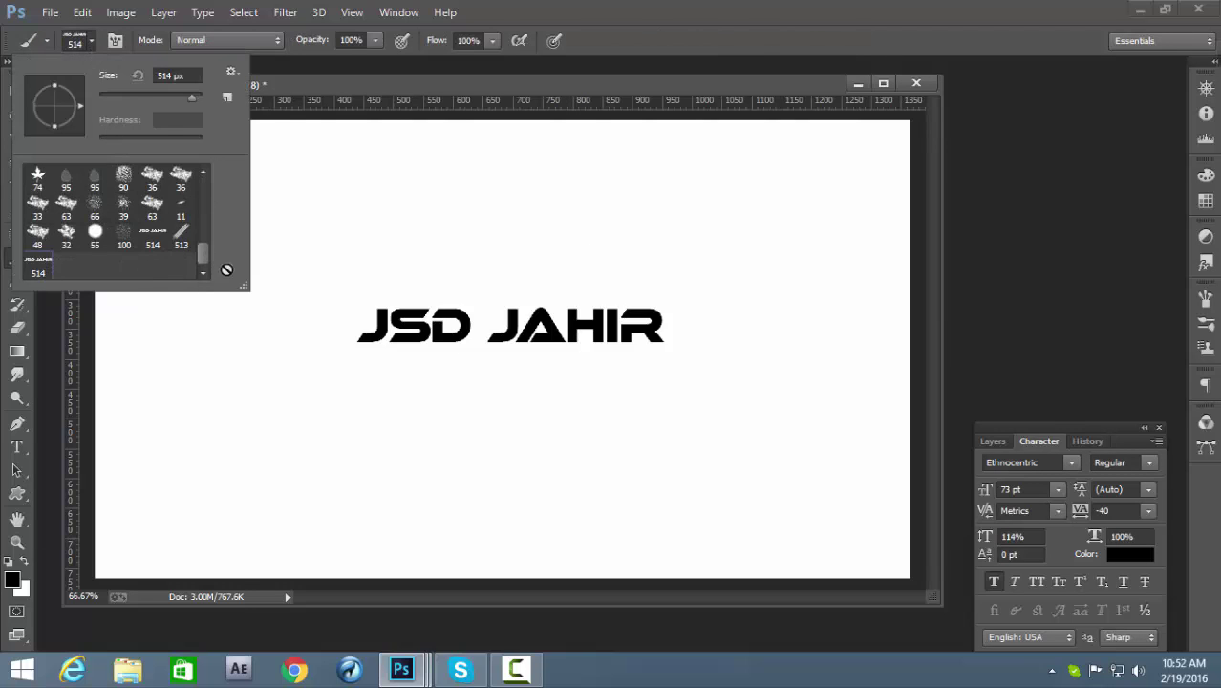
click(1010, 456)
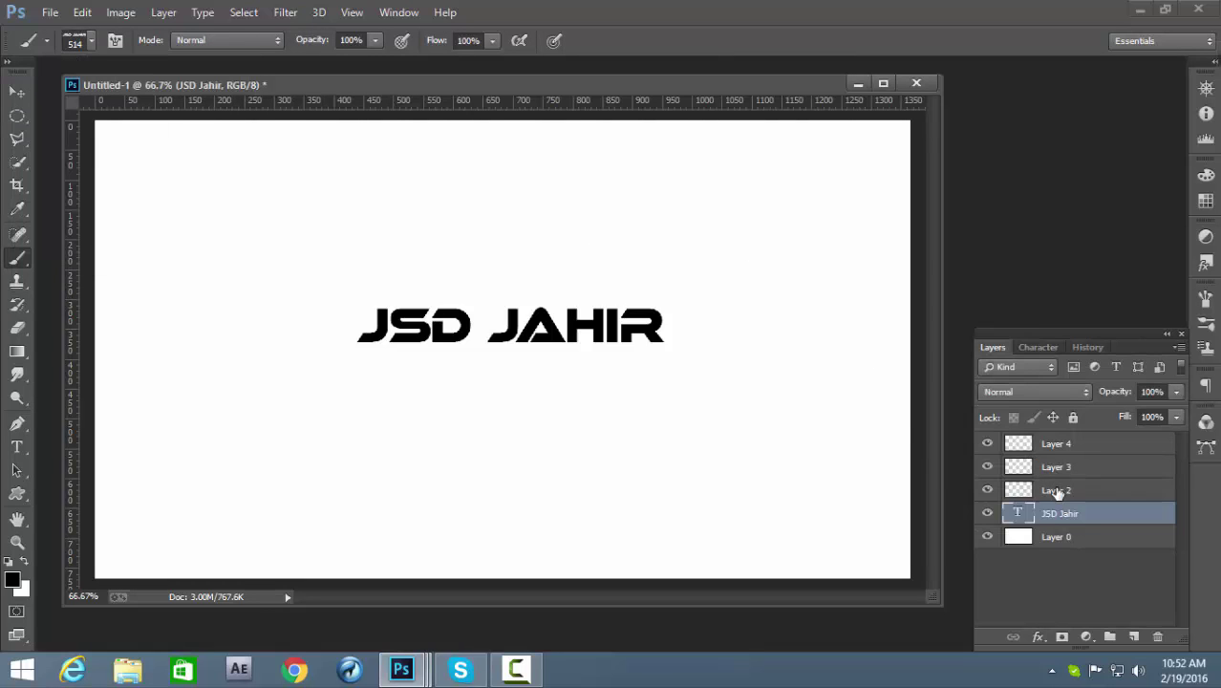
click(1056, 490)
click(516, 250)
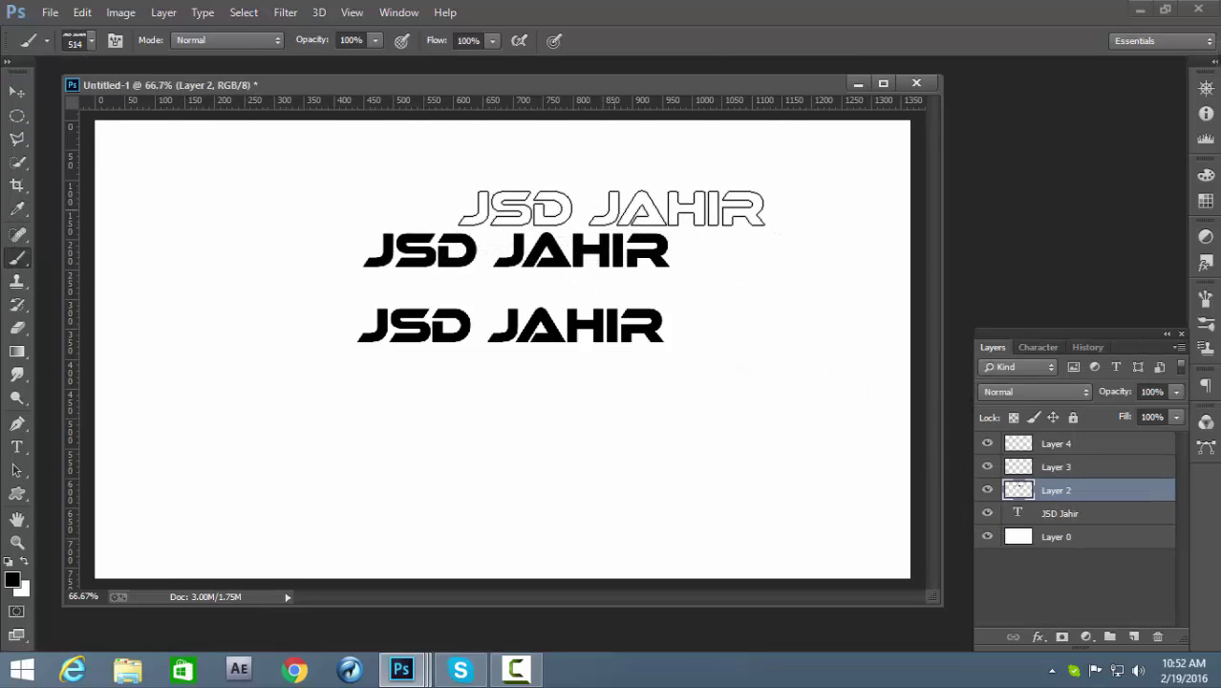
click(611, 207)
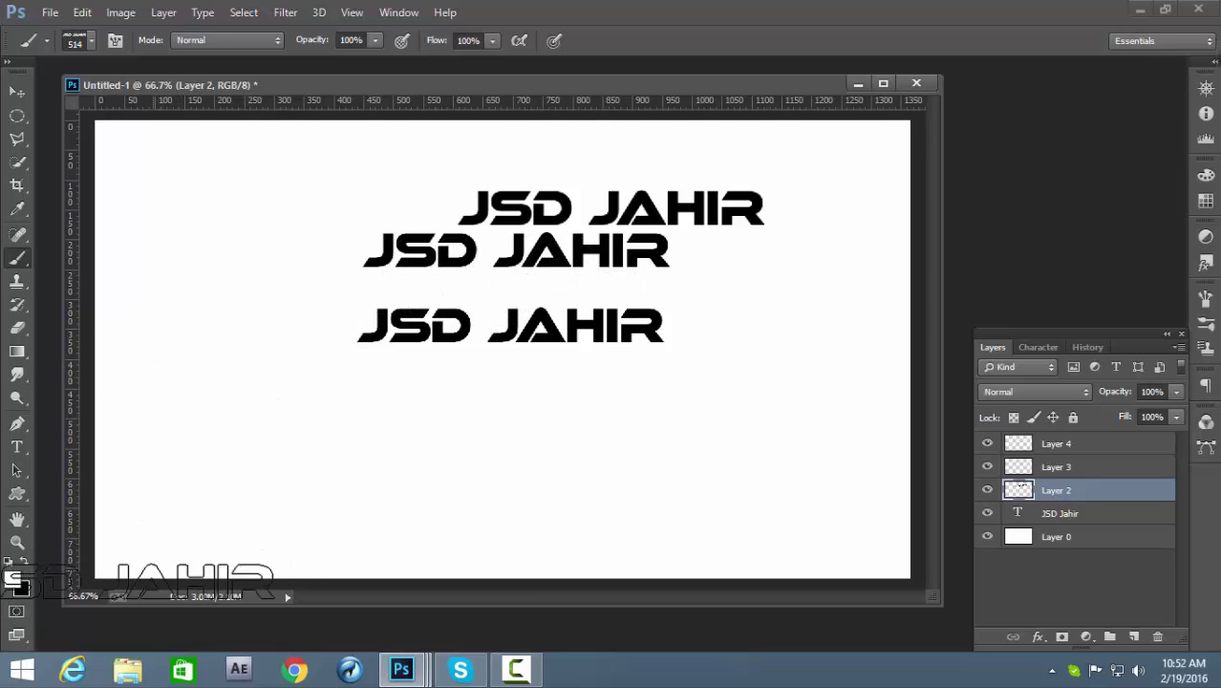
Restamp the test copy in dark grey, then again in white
click(13, 580)
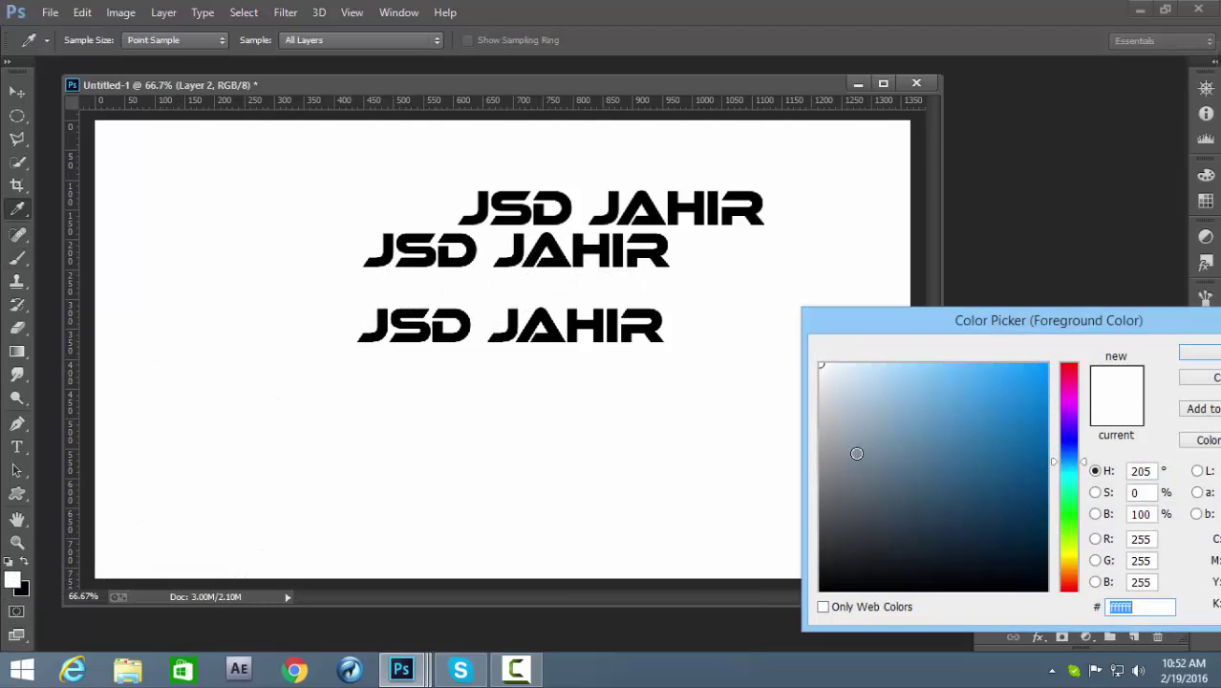
drag(810, 517, 814, 524)
click(1213, 357)
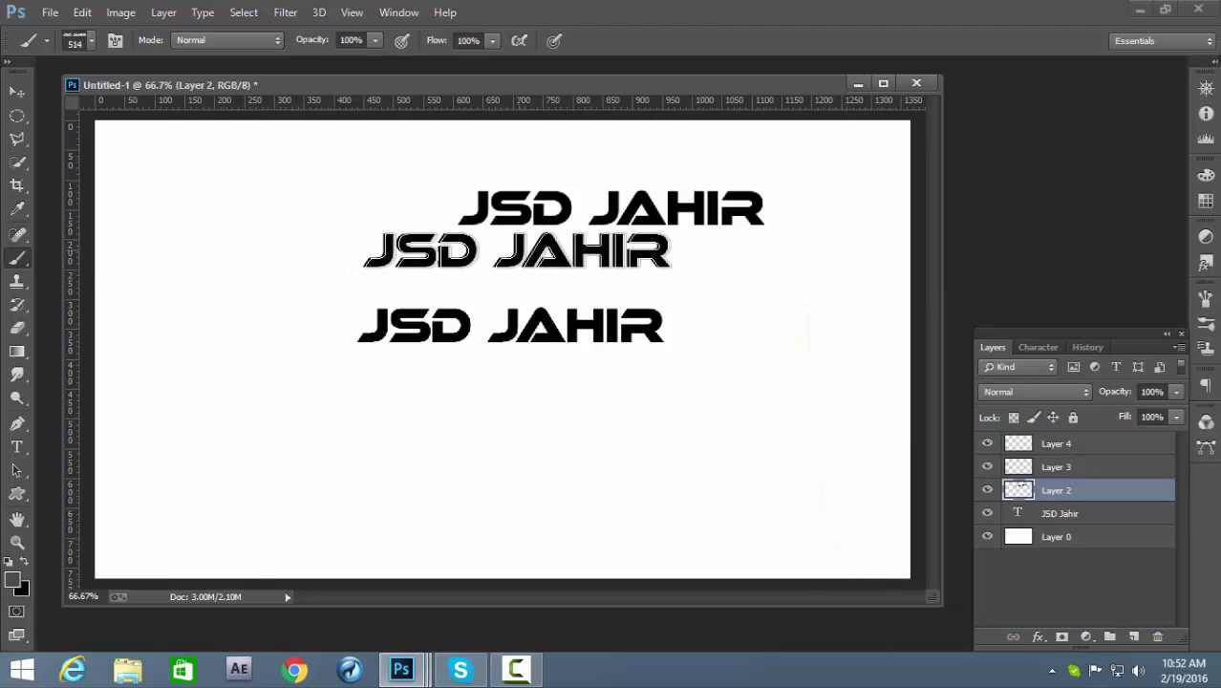
click(516, 251)
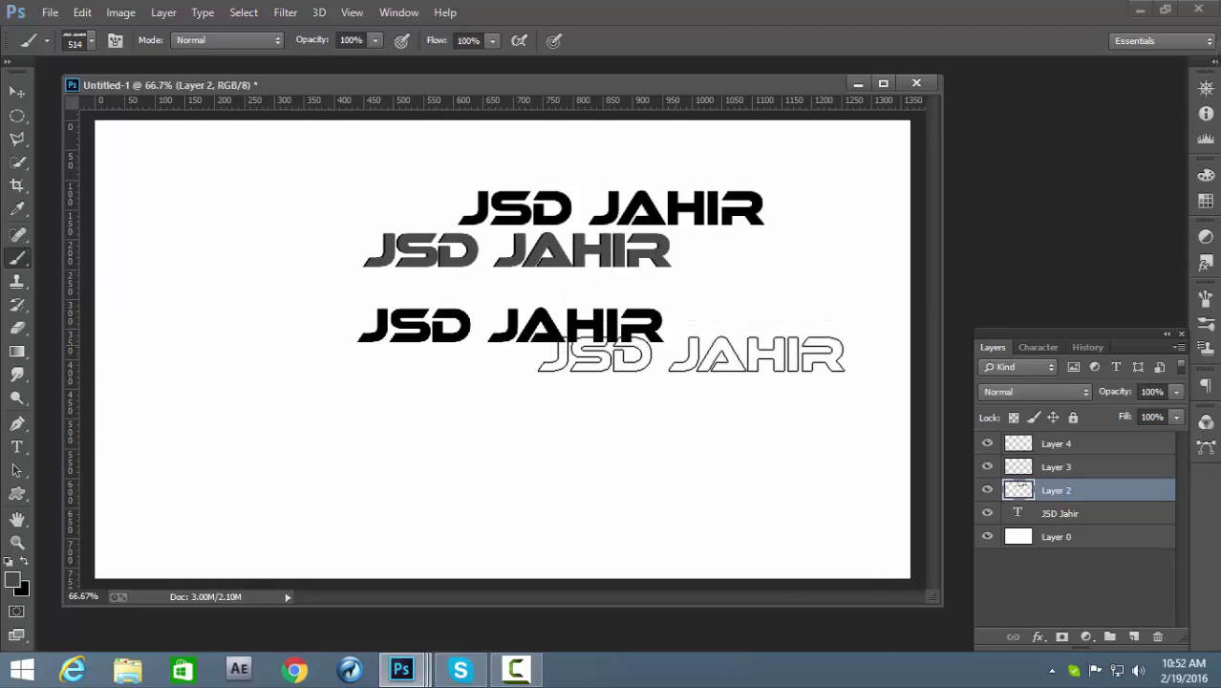
click(12, 579)
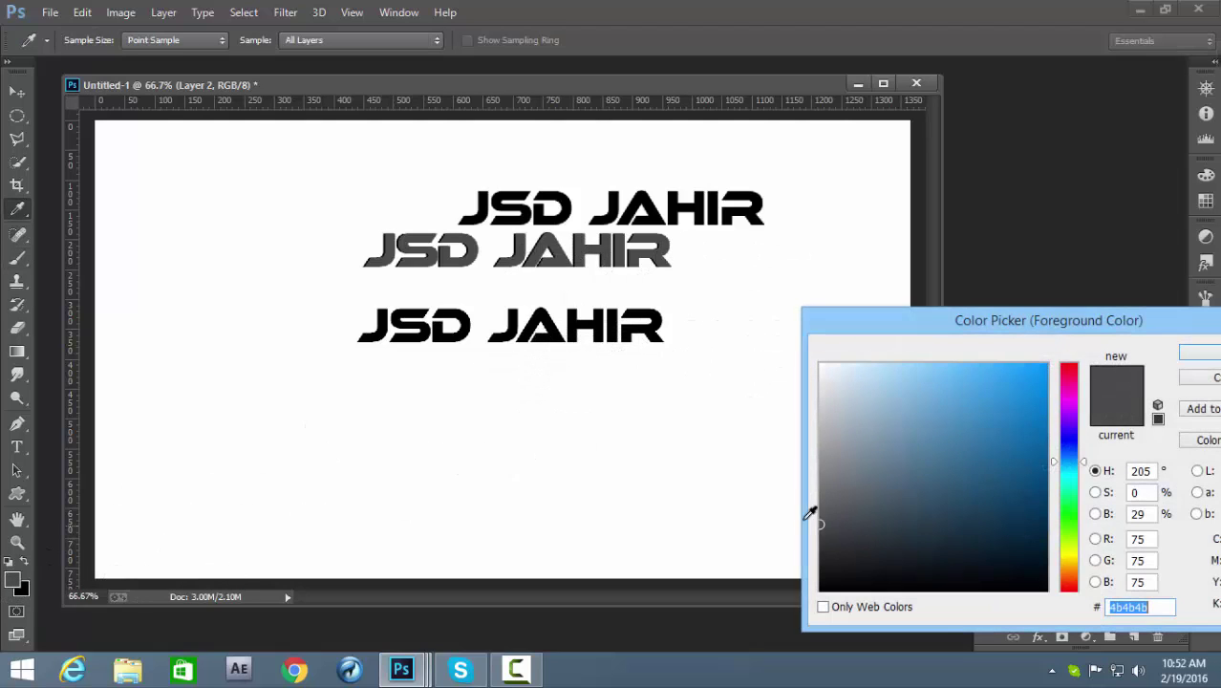
click(783, 321)
click(1213, 357)
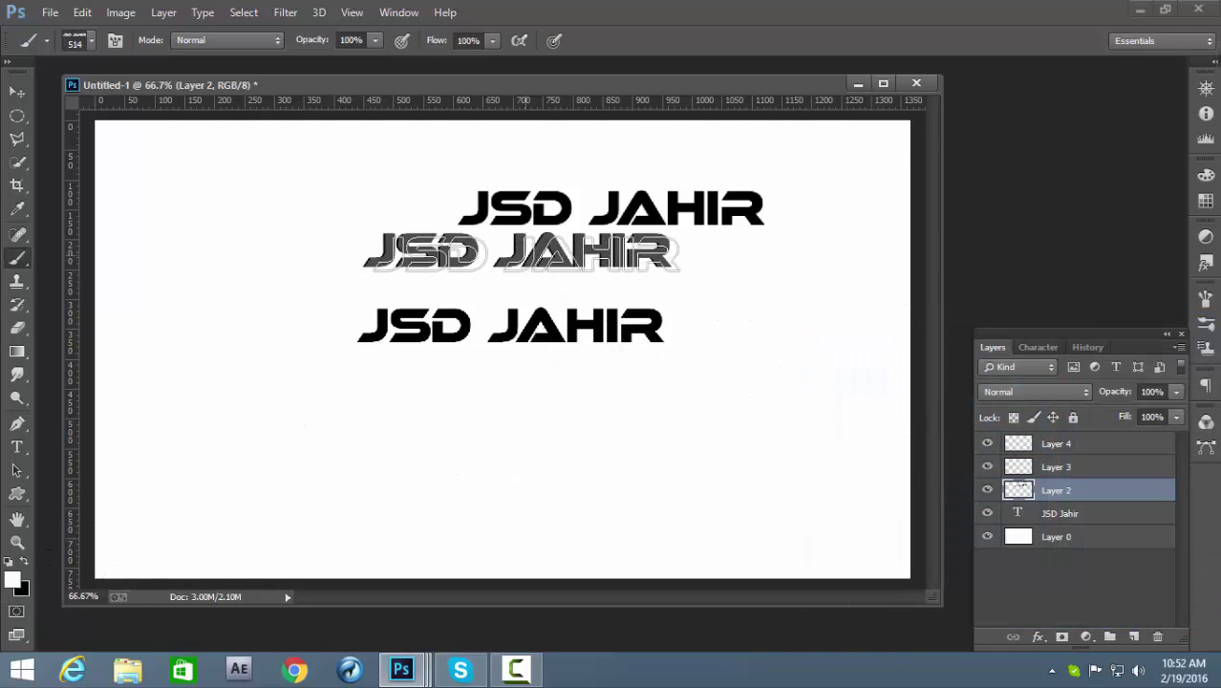
click(517, 252)
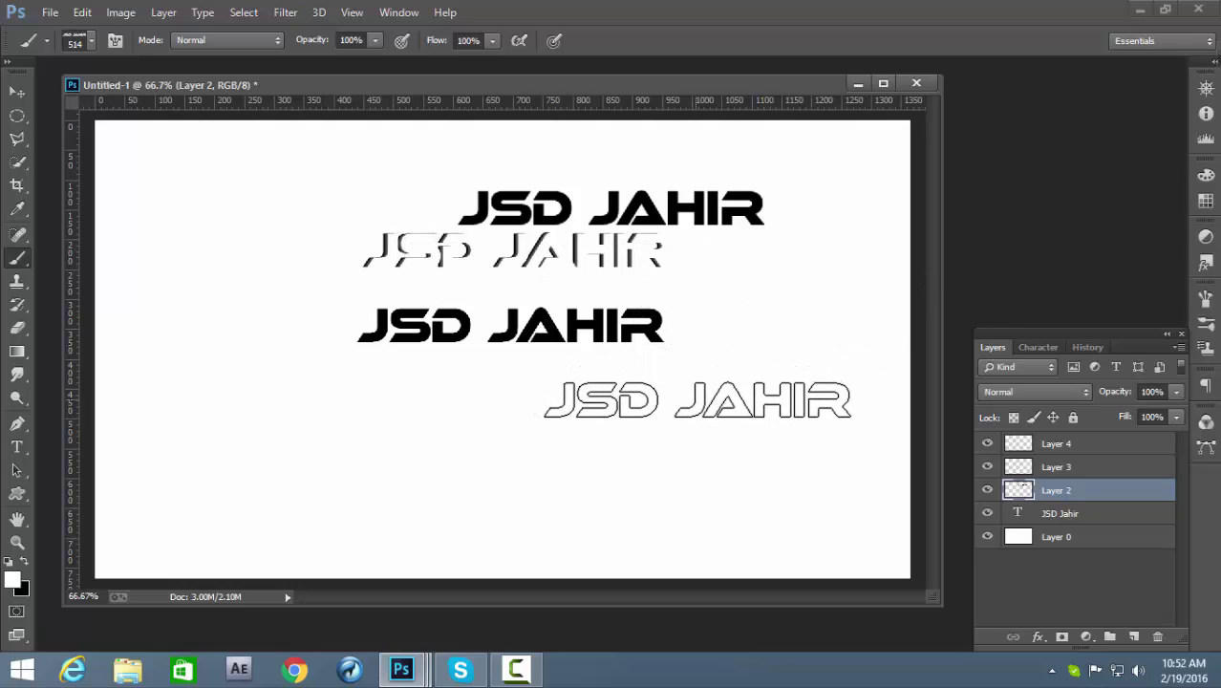
Delete Layer 2 and select the JSD Jahir text layer
click(1154, 635)
key(Return)
click(1082, 468)
click(1060, 492)
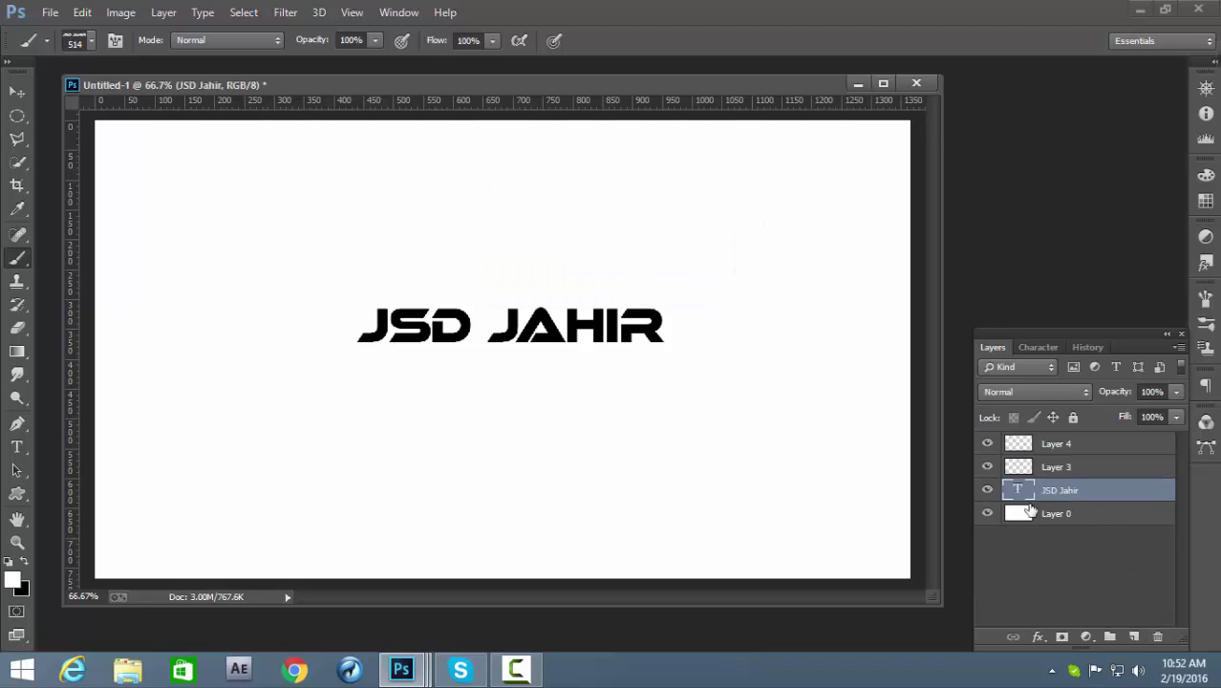
Hide the text layer, select Layer 3, and widen the brush spacing to 197%
click(986, 489)
click(1068, 468)
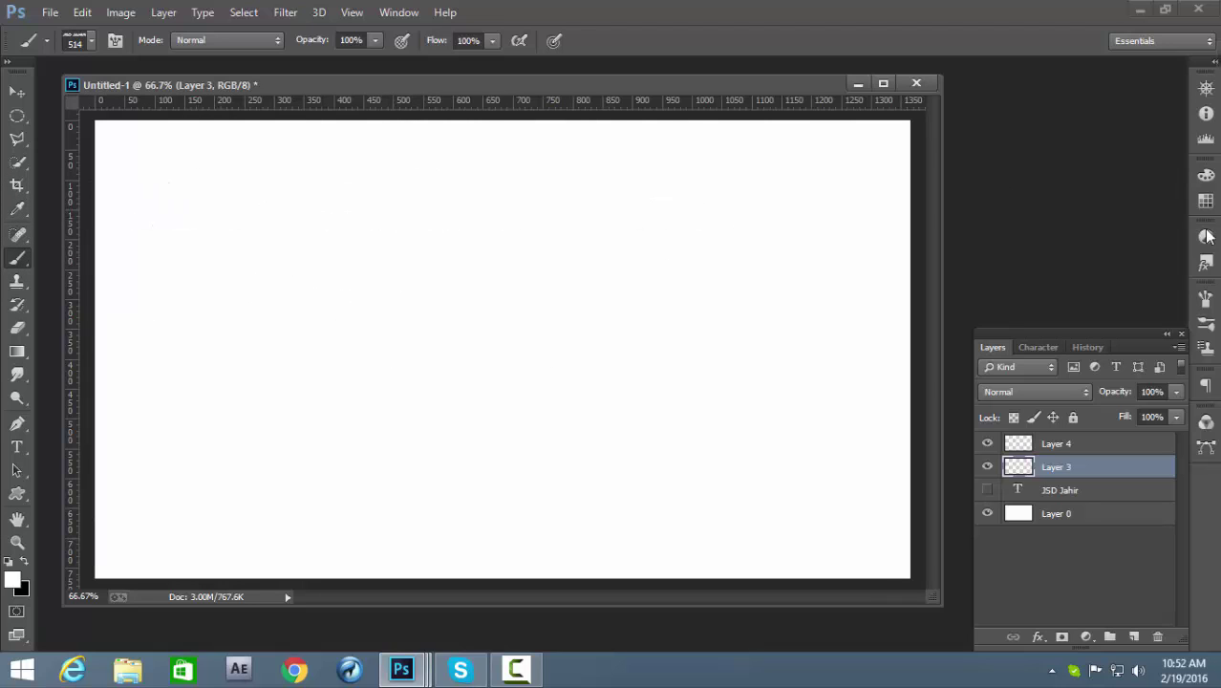
click(1207, 298)
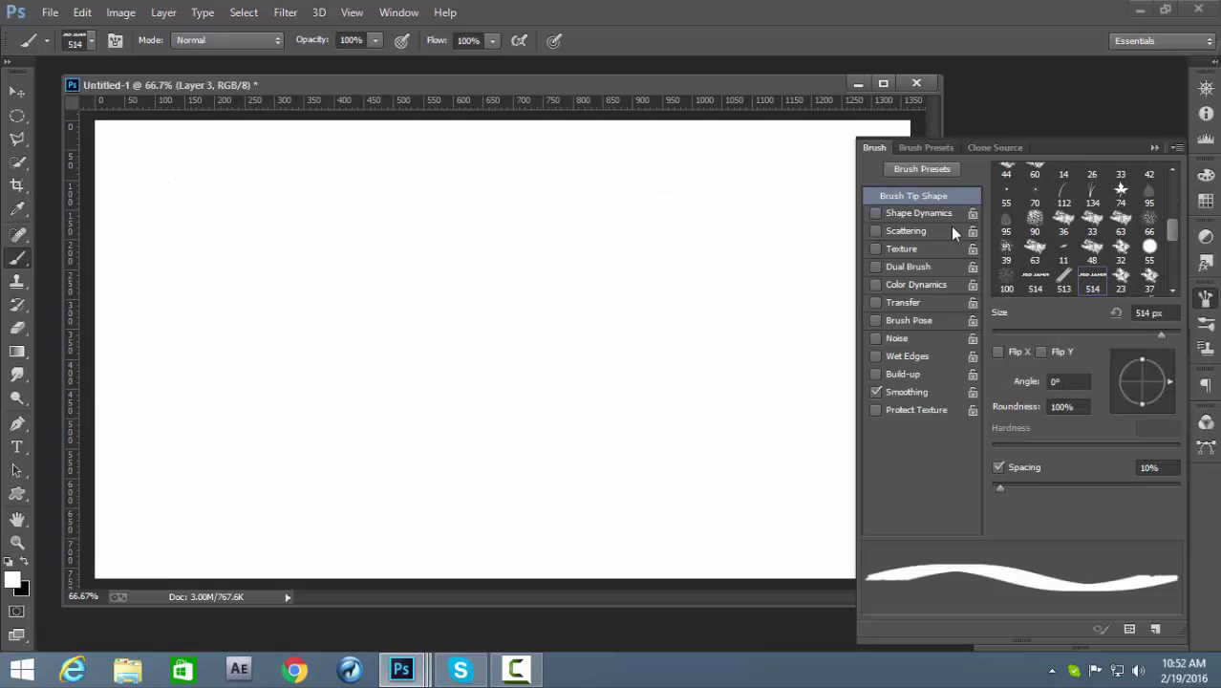
drag(1041, 484, 1131, 484)
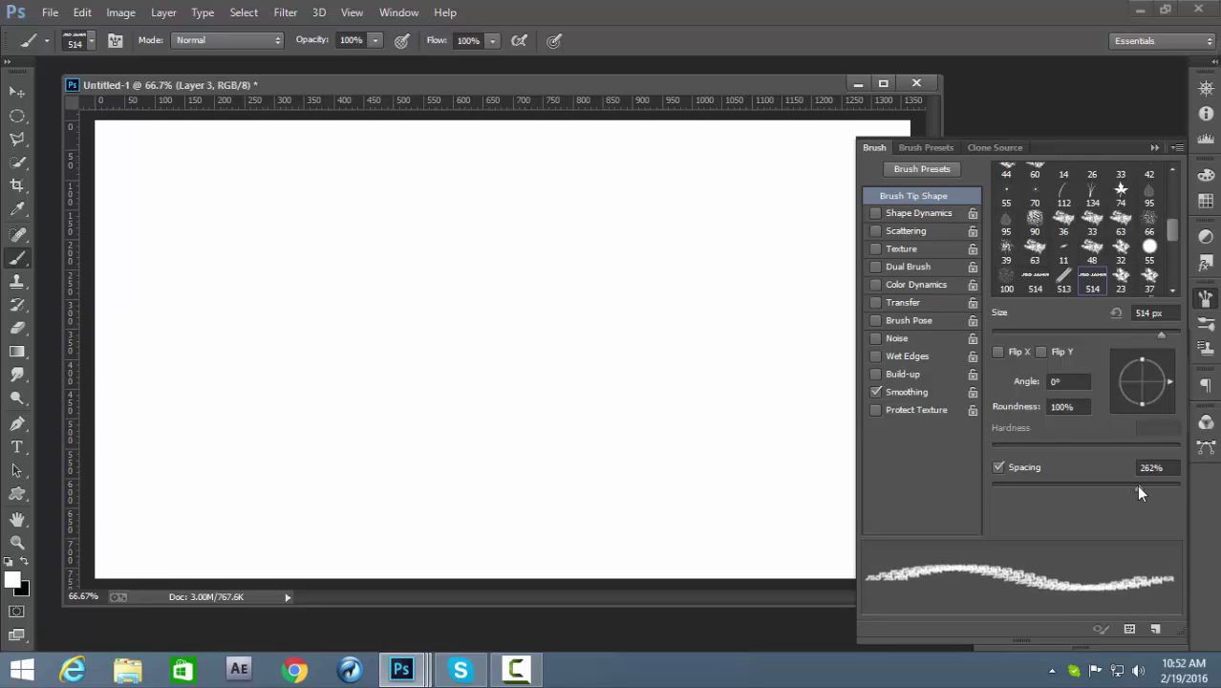
Enable Scattering with Scatter 148% and Count 2
click(900, 230)
drag(1014, 189, 1042, 195)
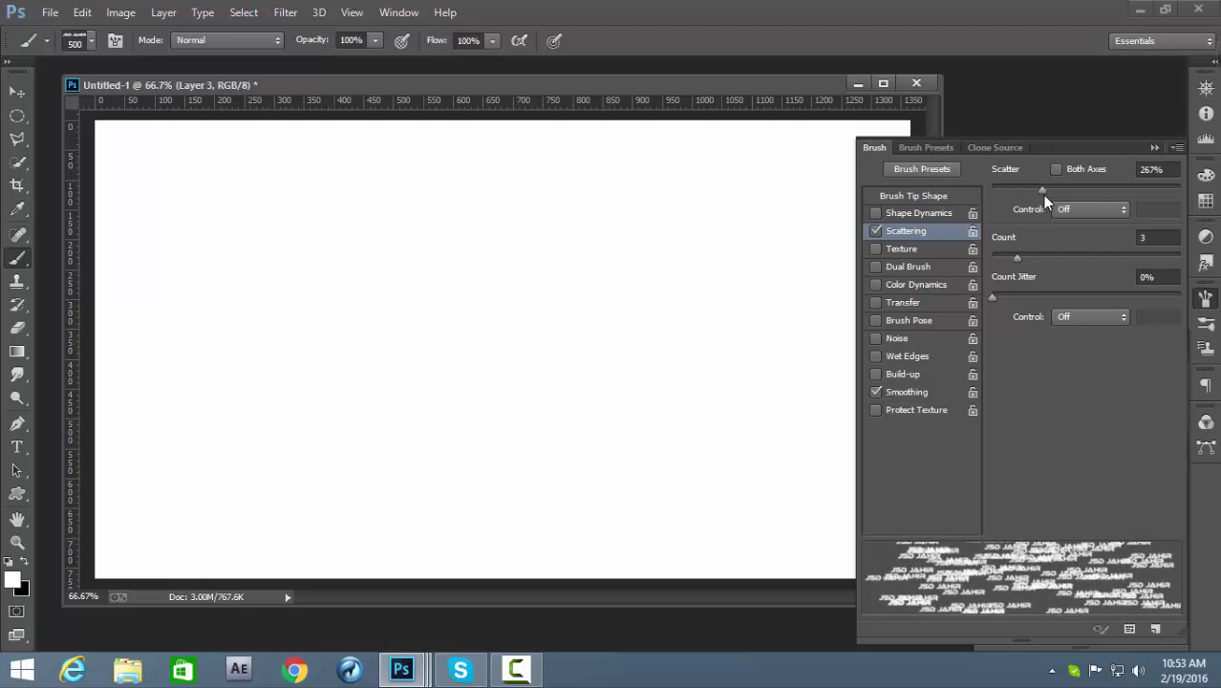
mouse_move(1017, 259)
mouse_down()
mouse_move(1032, 267)
mouse_move(999, 263)
mouse_up()
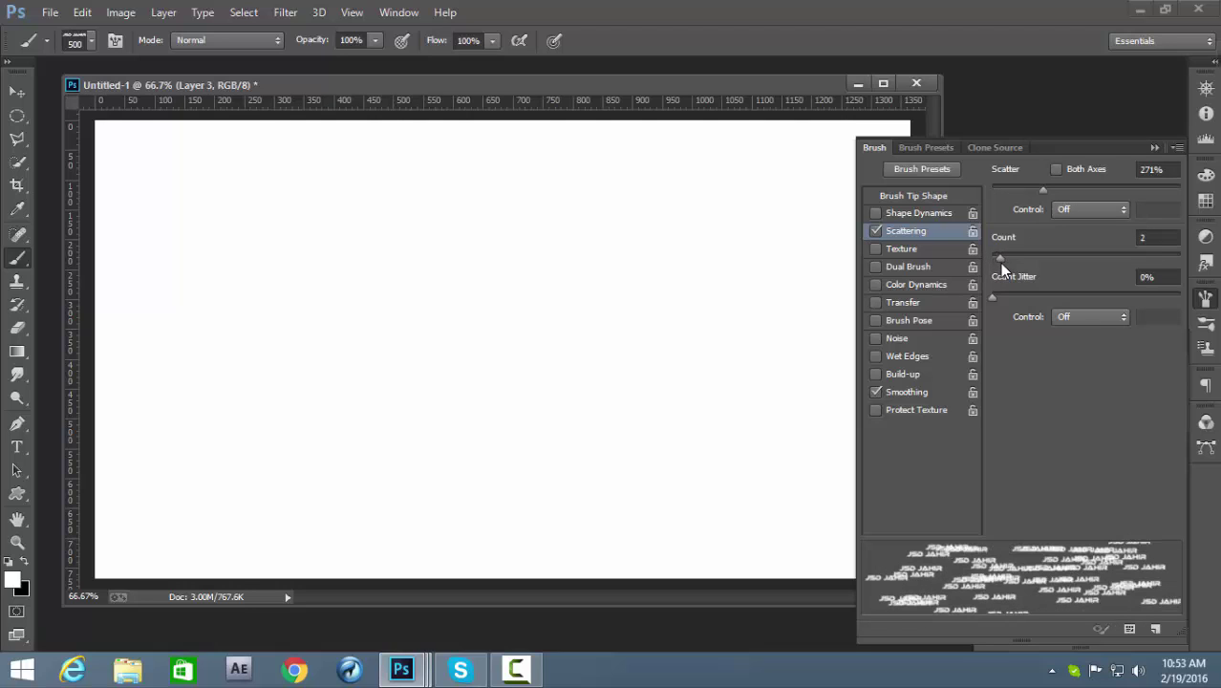
click(1157, 239)
key(Up)
drag(1039, 188, 1020, 189)
mouse_move(1018, 257)
mouse_down()
mouse_move(1004, 259)
mouse_move(1047, 295)
mouse_move(1167, 293)
mouse_move(993, 296)
mouse_up()
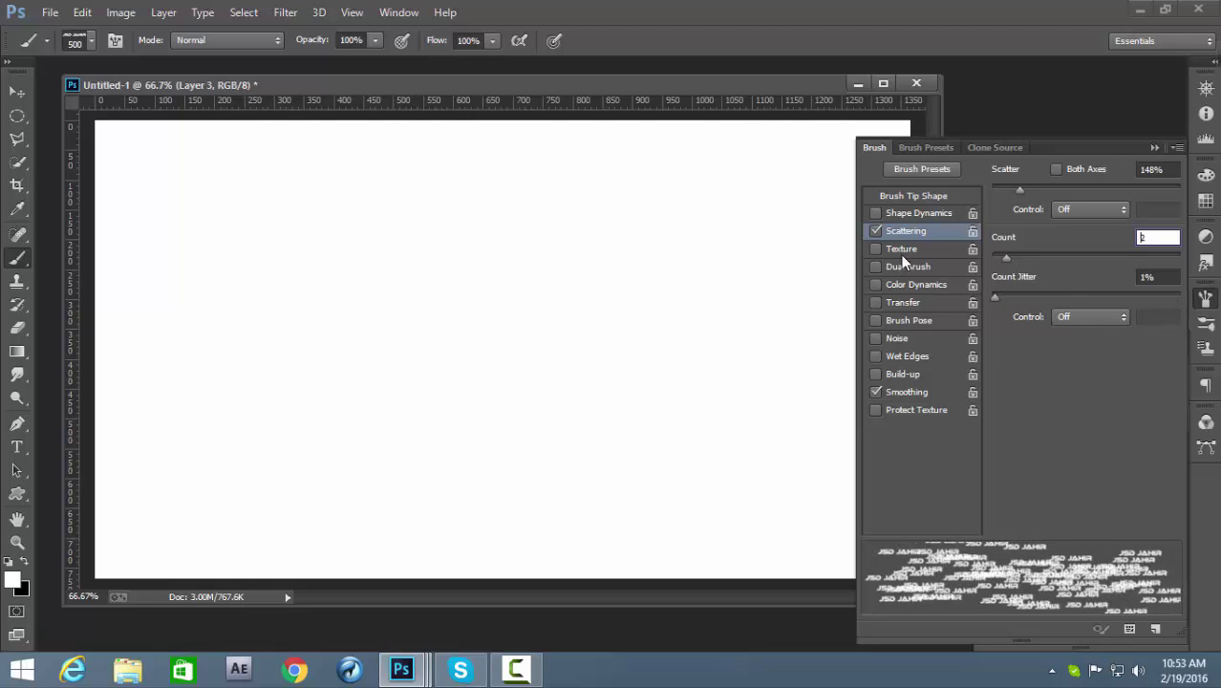
Enable Transfer with 100% opacity jitter and set the brush size to 5000 px
click(896, 304)
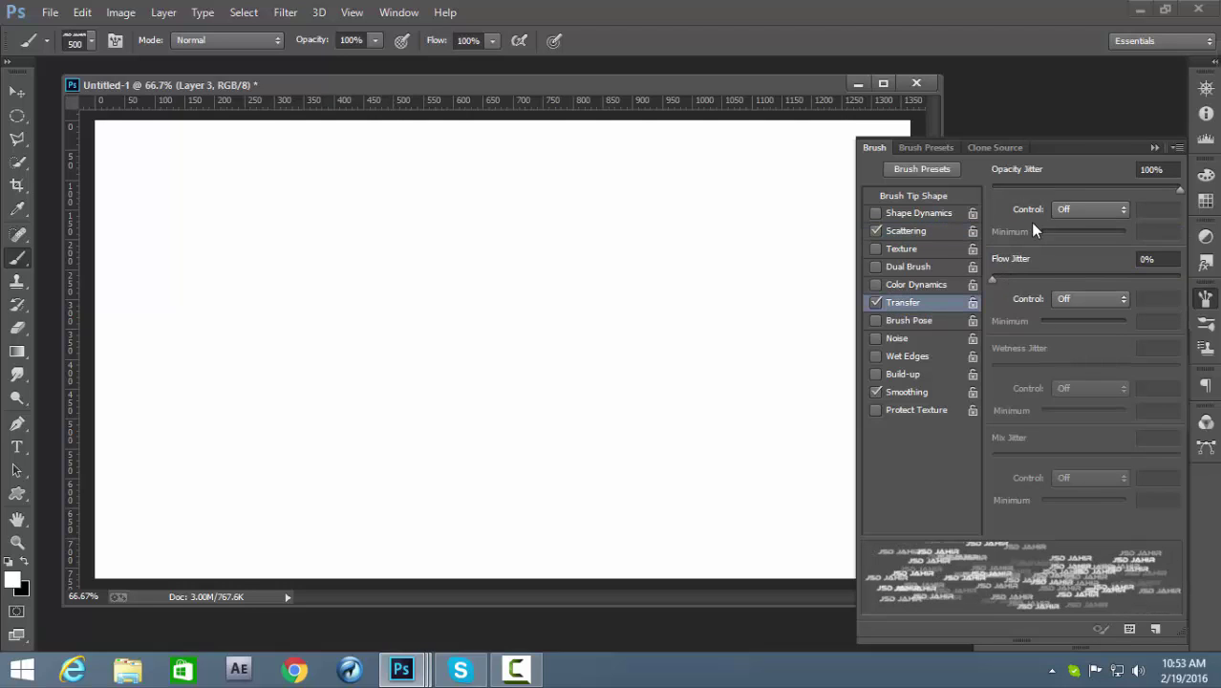
drag(1174, 190, 1209, 191)
click(907, 225)
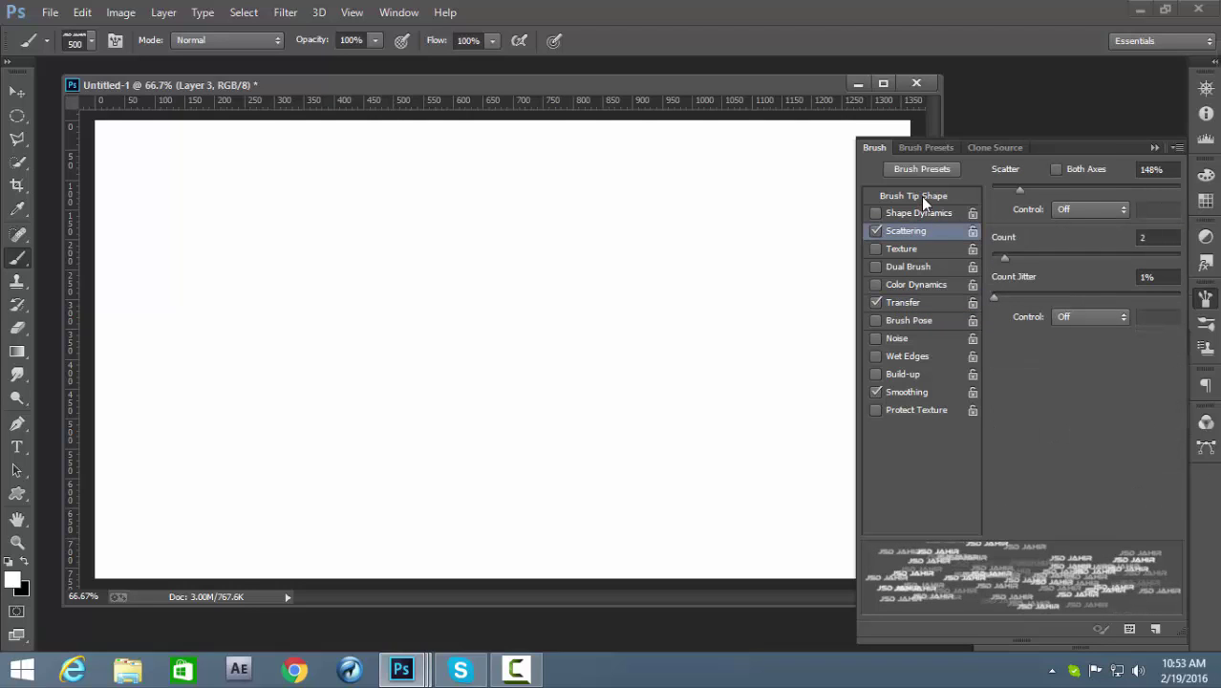
click(920, 196)
mouse_move(1065, 337)
mouse_down()
mouse_move(1002, 334)
mouse_move(1048, 336)
mouse_up()
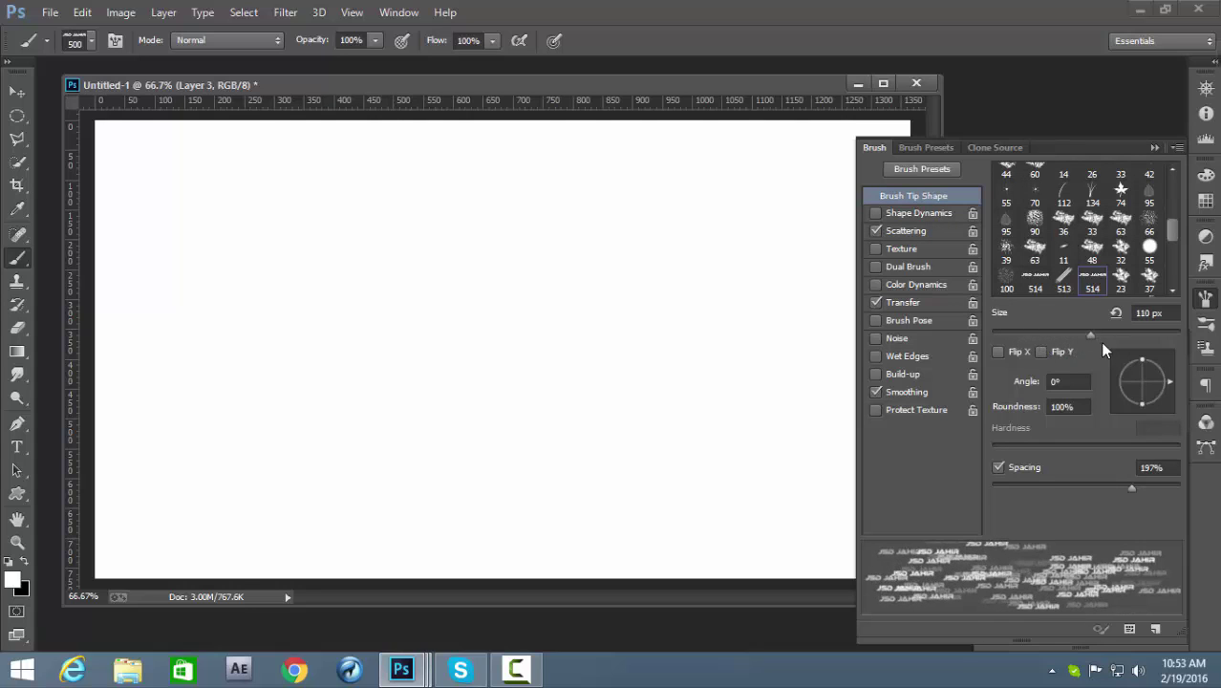
drag(1152, 349, 1174, 344)
click(1154, 148)
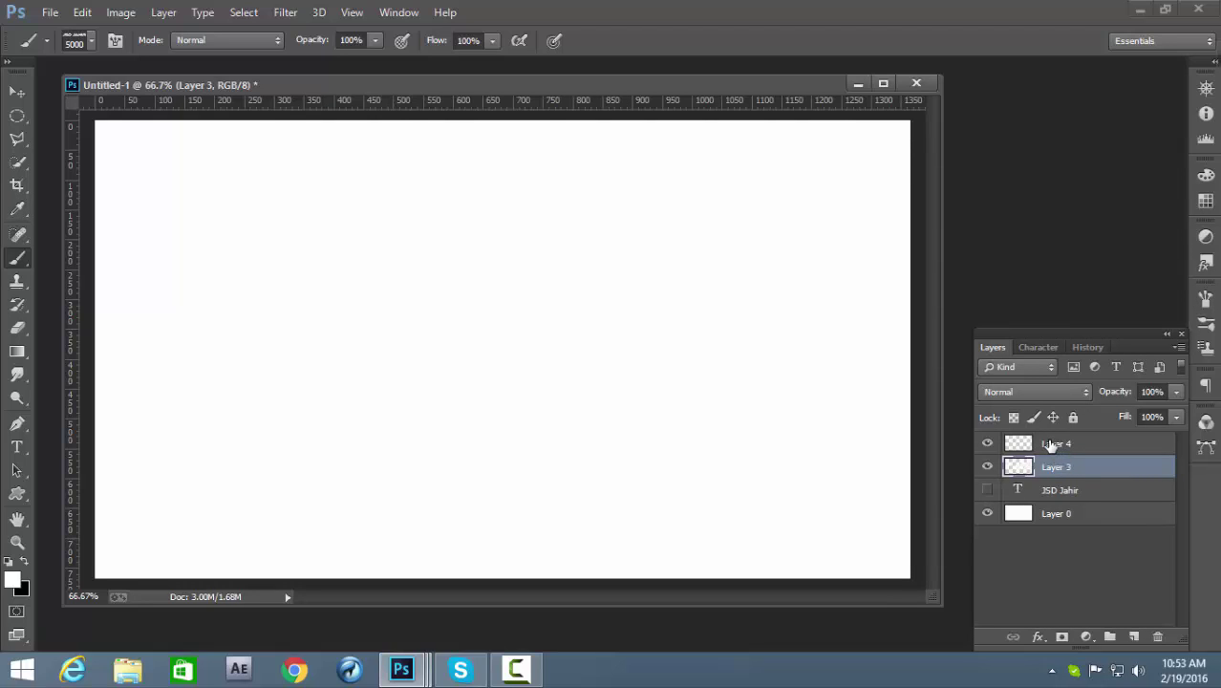
Test-stamp the 5000 px brush on Layer 3, then undo it
key(alt+bracketleft)
click(1058, 471)
click(596, 318)
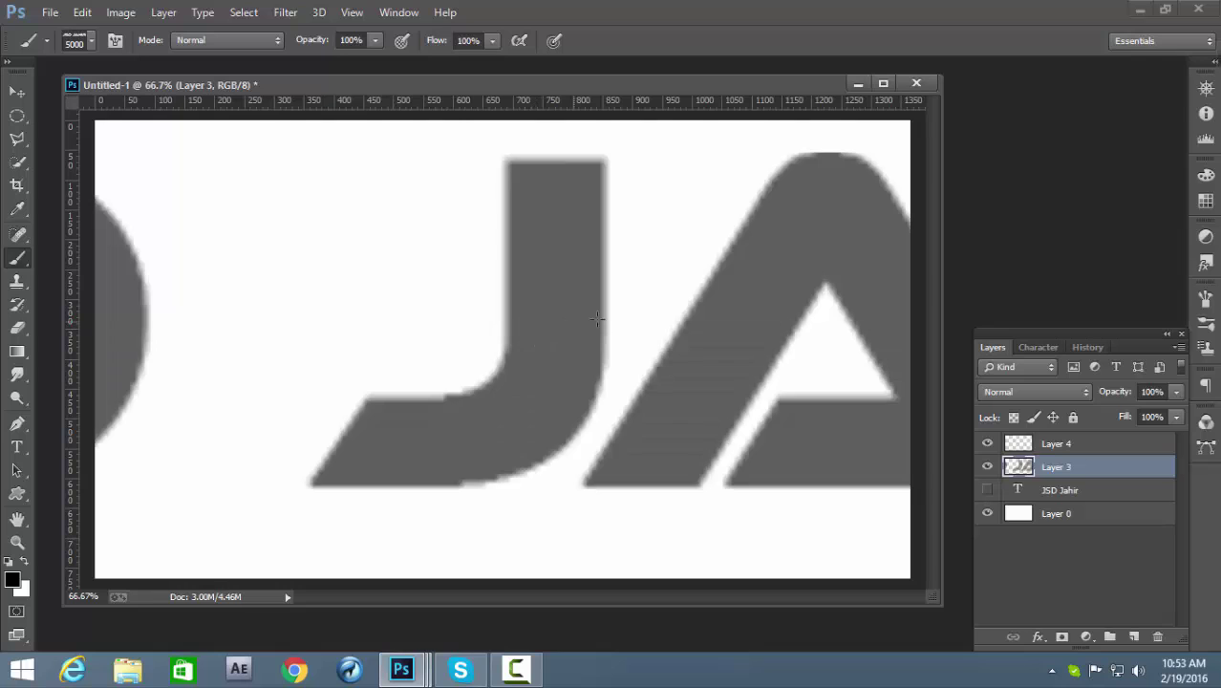
key(ctrl+z)
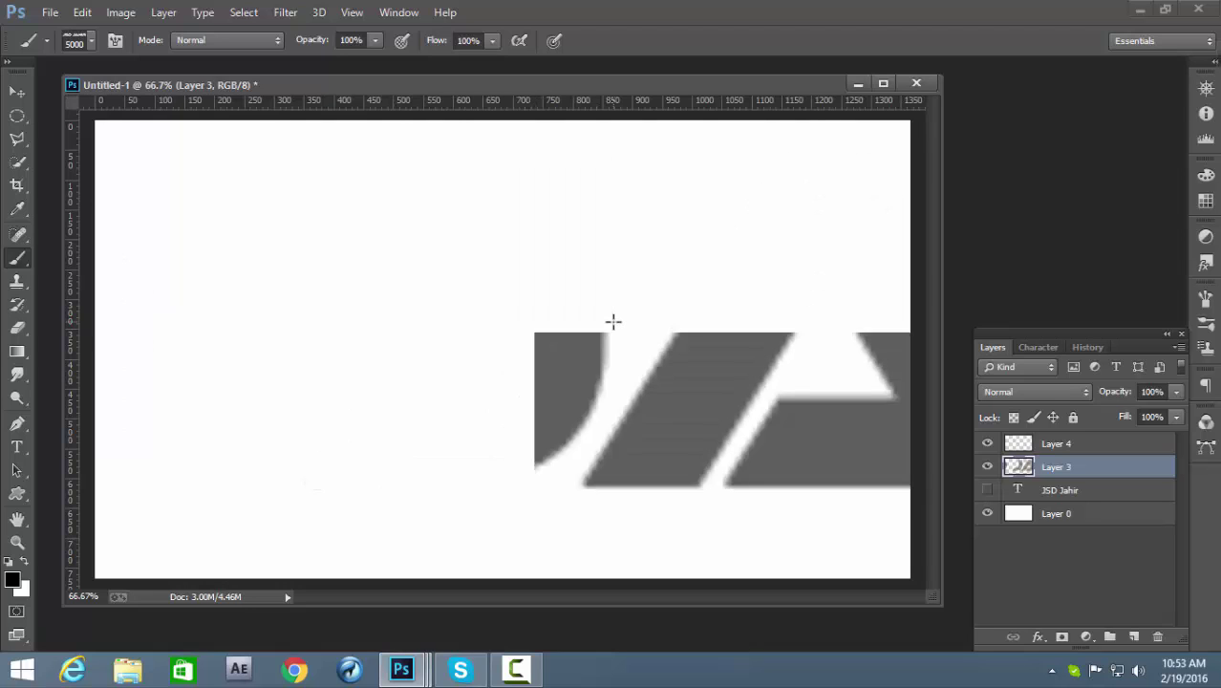
key(alt+bracketleft)
click(1062, 475)
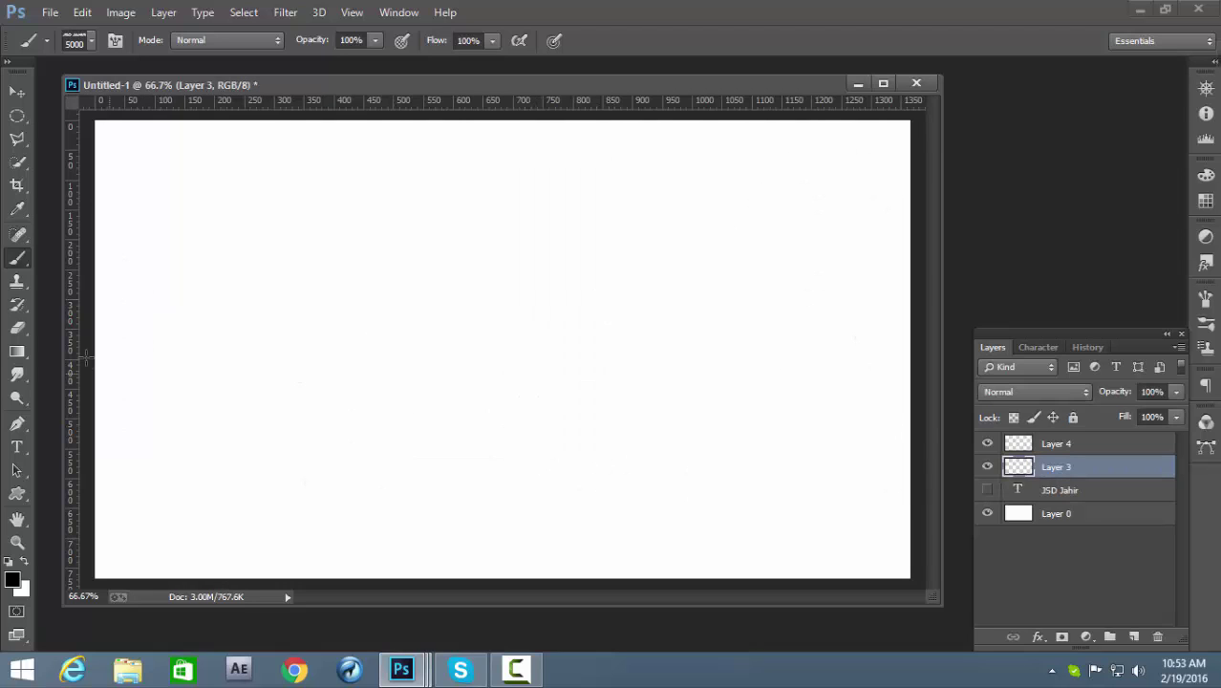
Set the brush size to 198 px from the canvas brush picker
right_click(460, 292)
text(31)
key(Return)
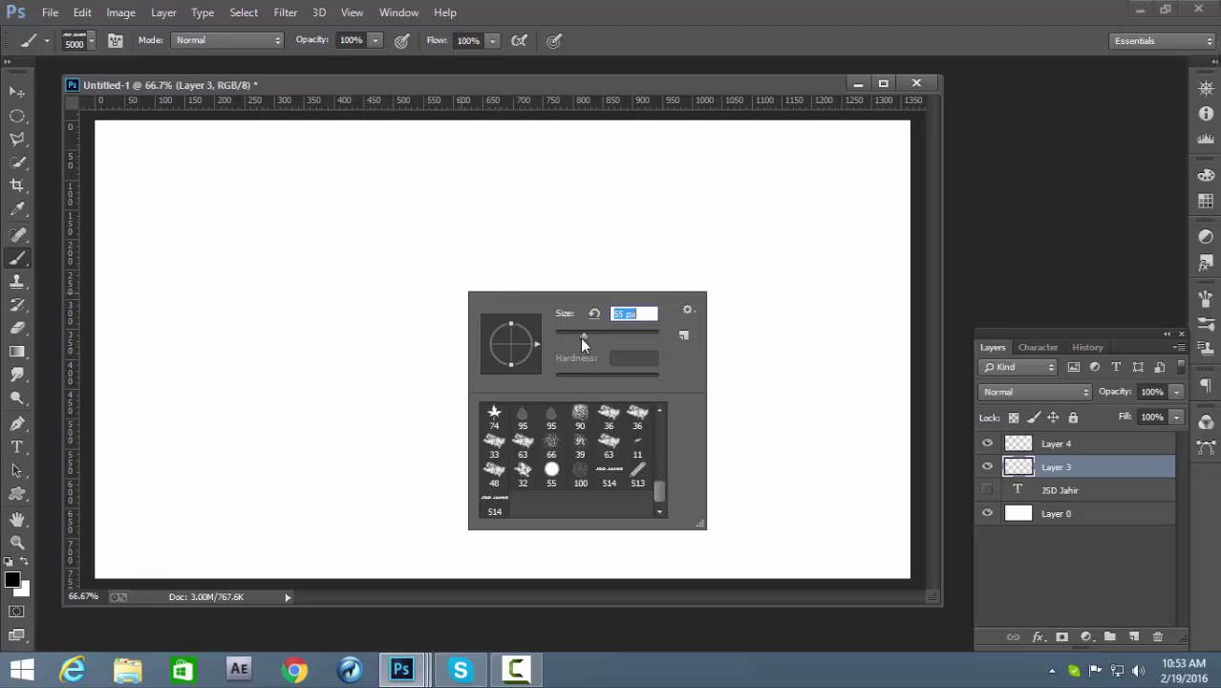
drag(600, 340, 602, 340)
text(198)
key(Return)
Paint 198 px test stamps, undo them all, and reselect Layer 3
click(538, 238)
click(639, 283)
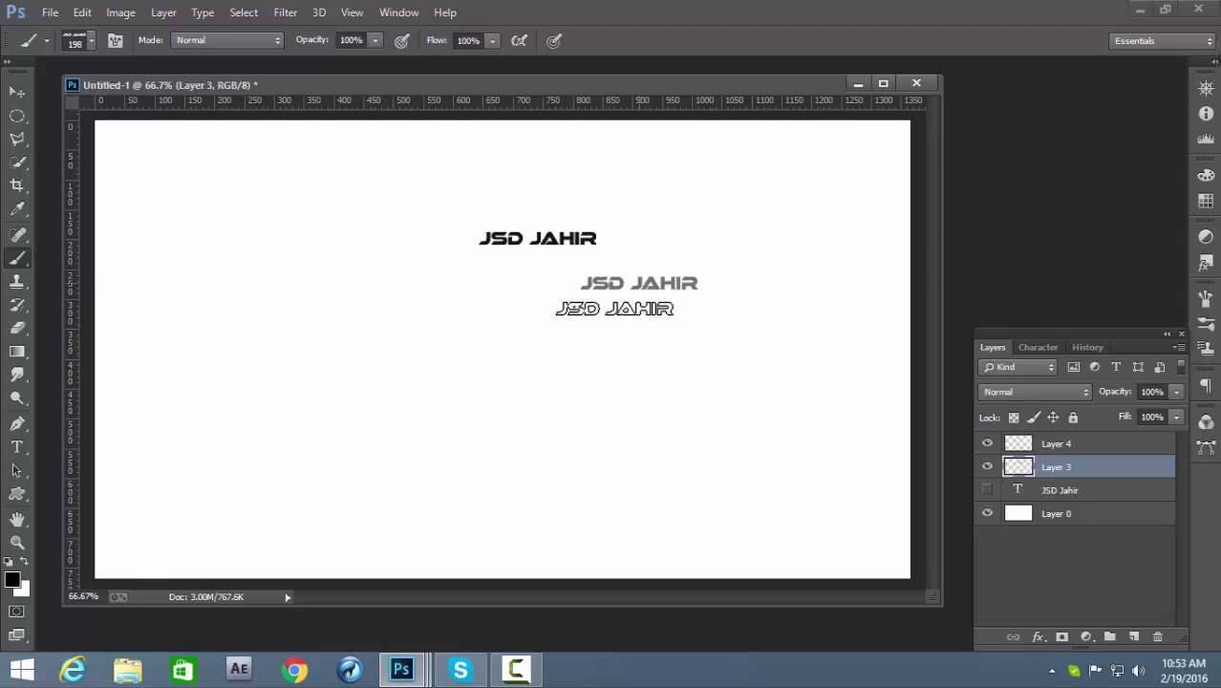
drag(637, 367, 723, 328)
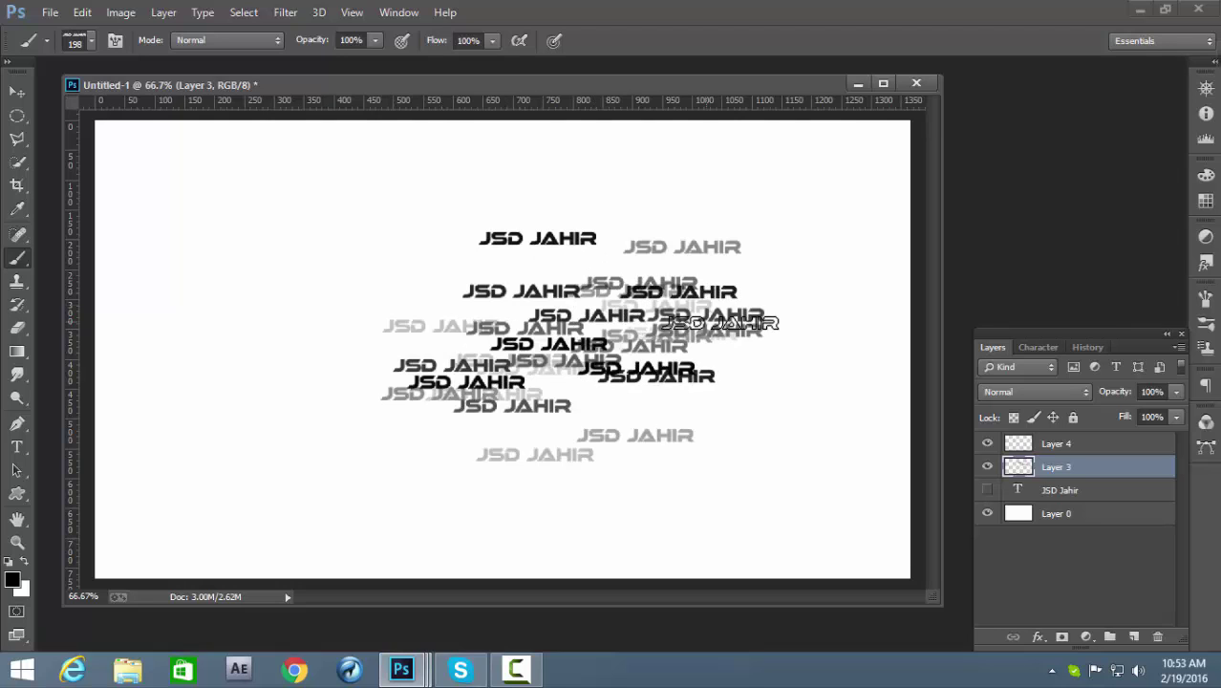
key(ctrl+alt+z)
key(ctrl+alt+z)
key(ctrl+alt+z)
key(ctrl+alt+z)
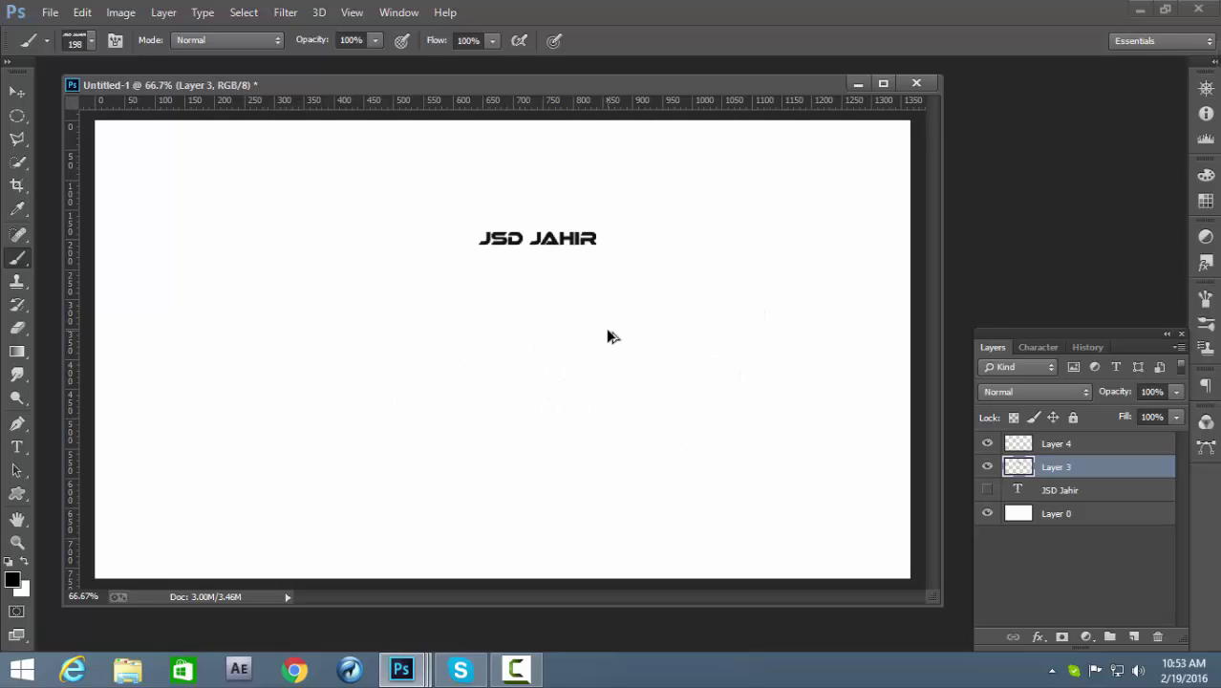
key(ctrl+alt+z)
click(1044, 472)
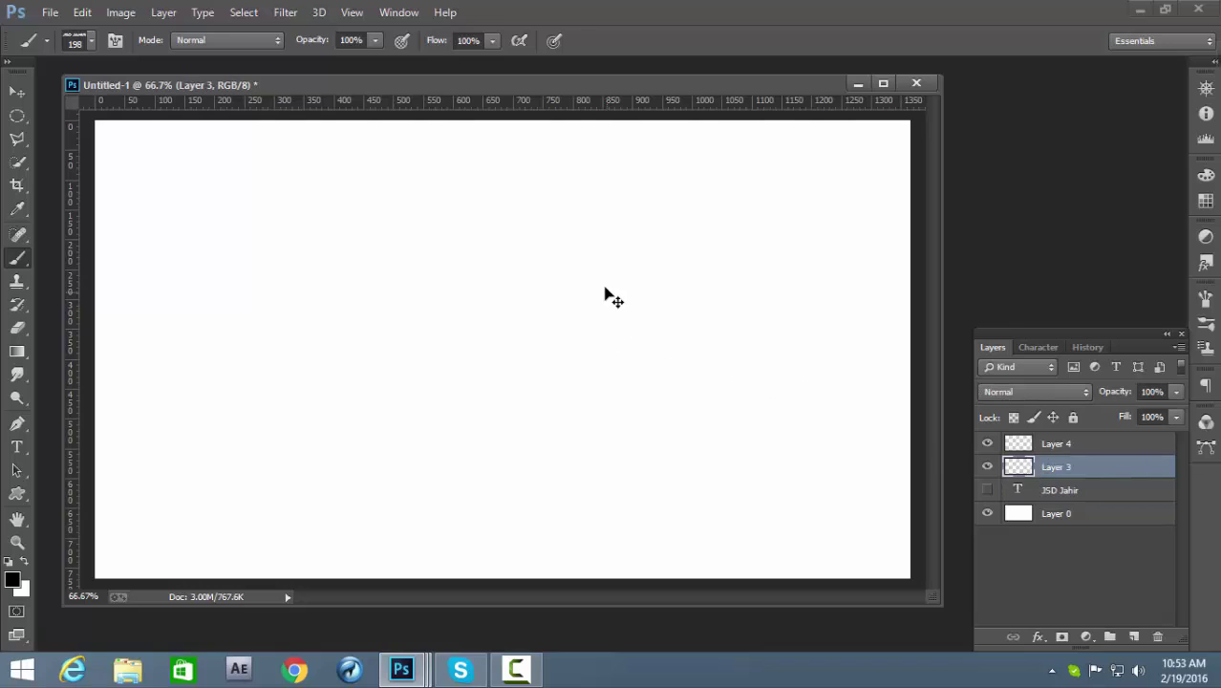
Zoom out and stamp large 419 px JSD JAHIR marks across the upper, lower and right canvas
key(ctrl+minus)
drag(585, 89, 599, 84)
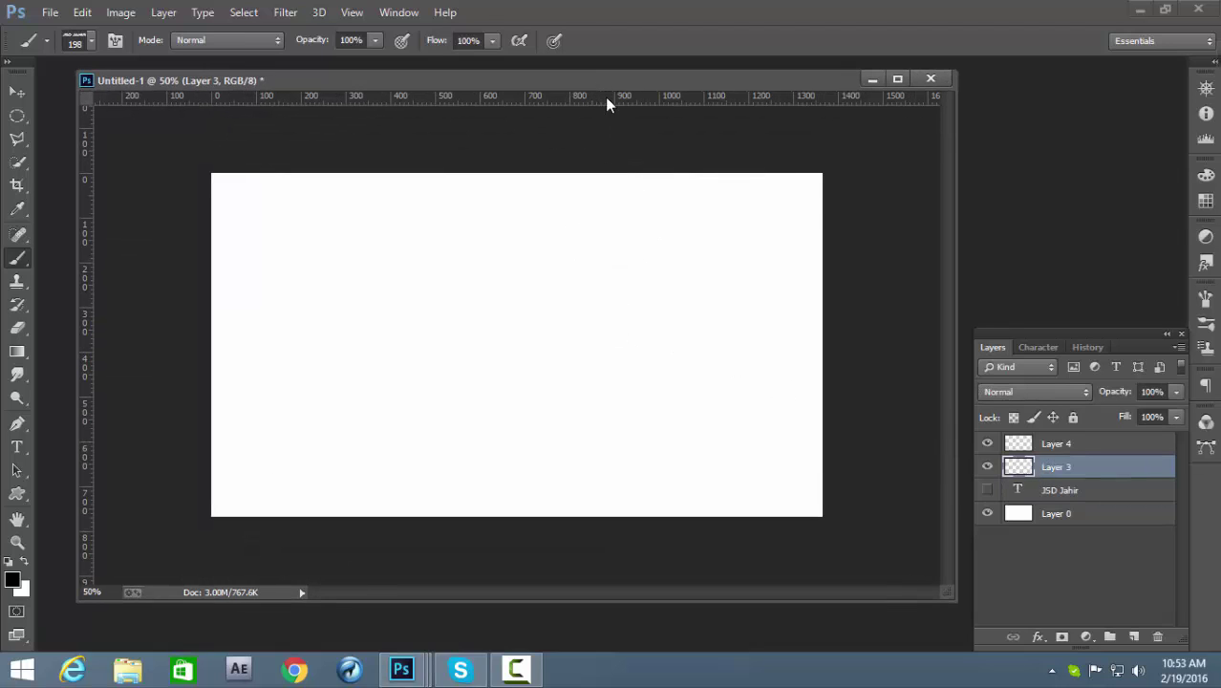
right_click(646, 214)
drag(807, 261, 816, 259)
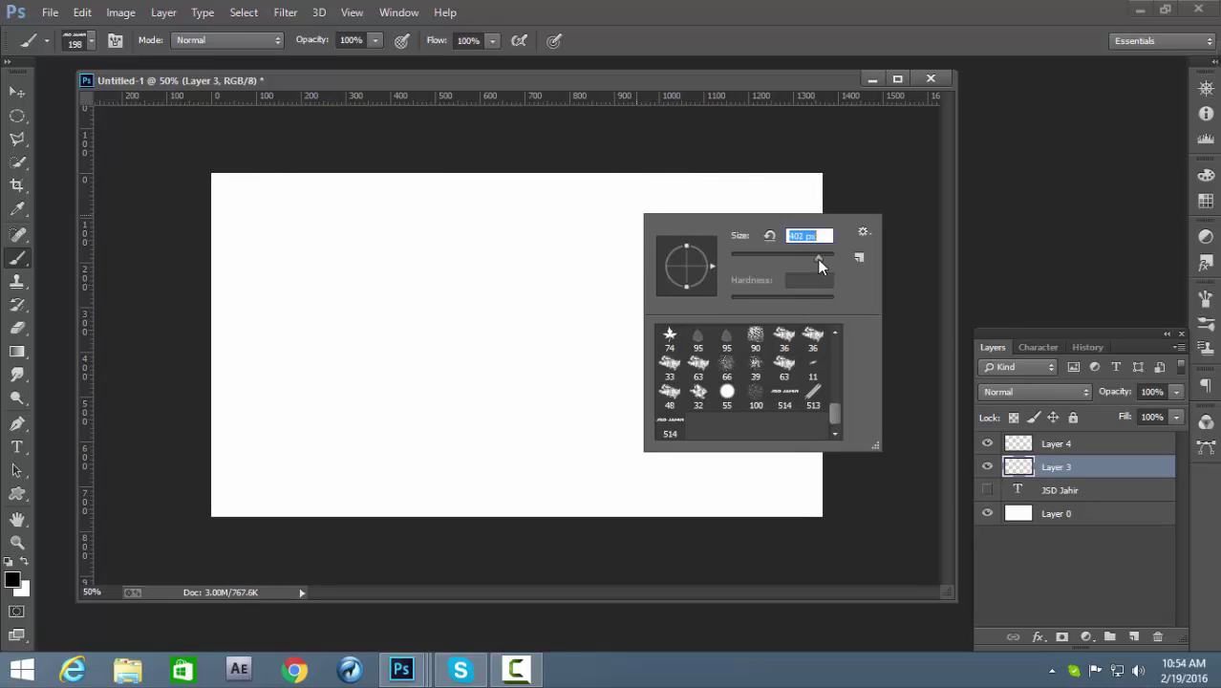
click(642, 207)
drag(658, 249, 731, 284)
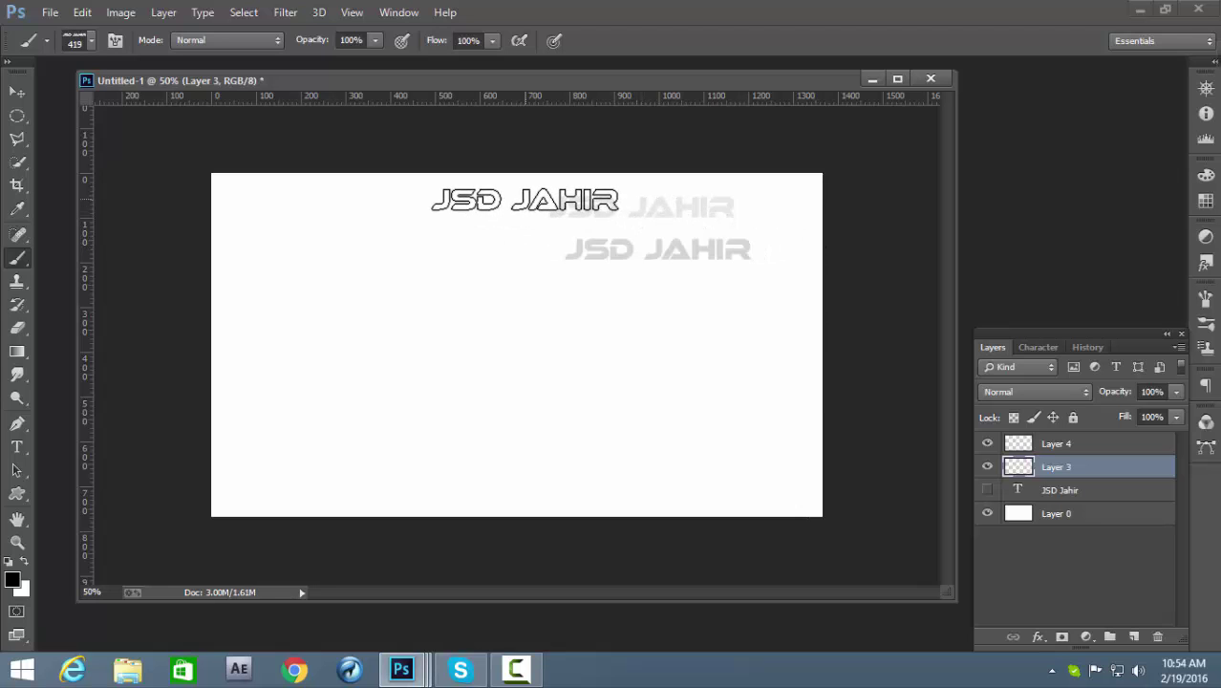
click(730, 283)
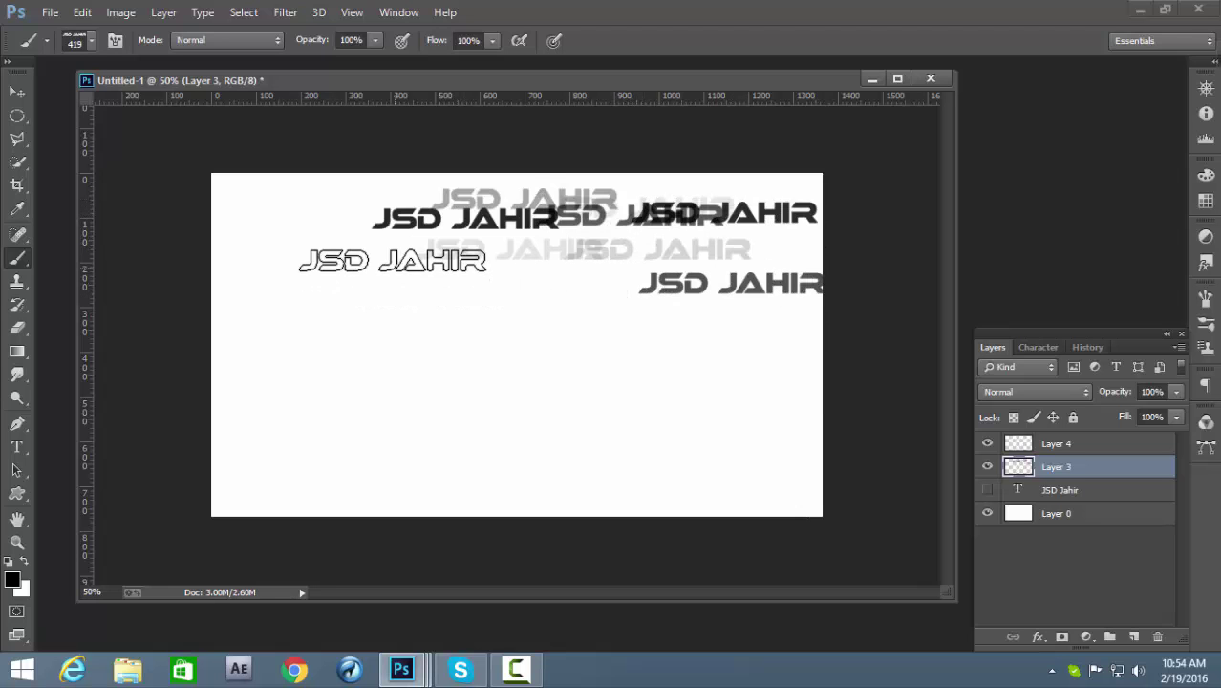
click(391, 260)
click(365, 327)
click(498, 281)
click(624, 325)
click(552, 368)
click(558, 423)
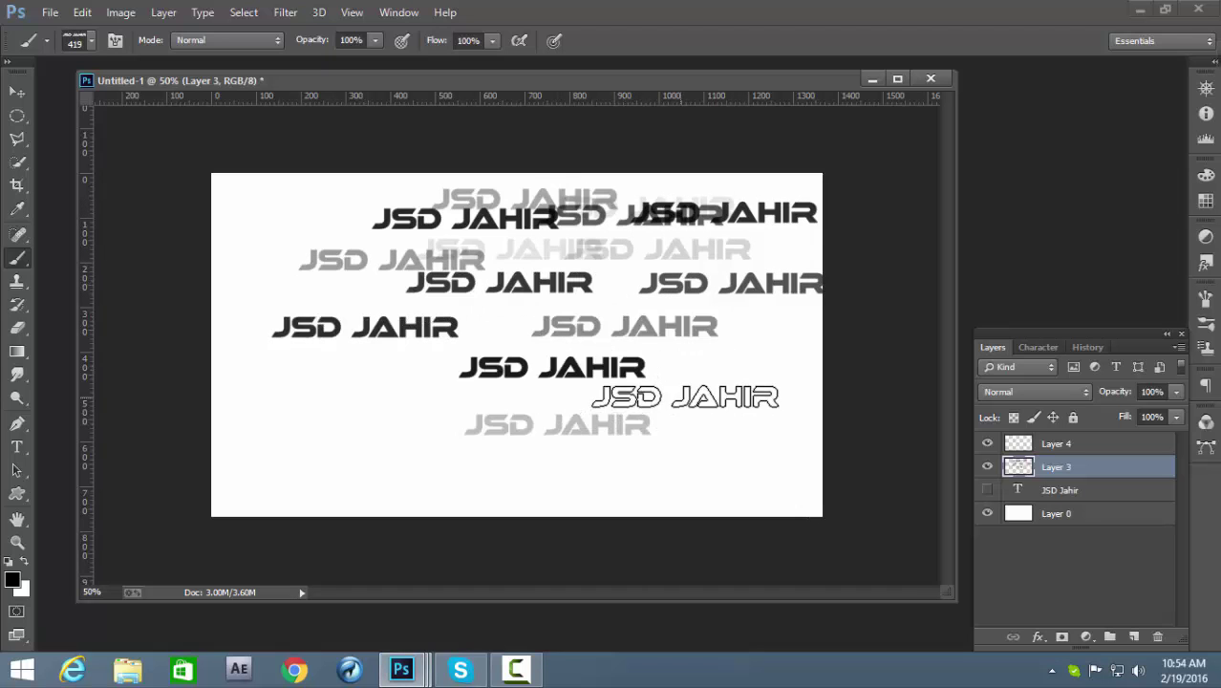
click(684, 395)
click(735, 342)
click(743, 462)
click(733, 506)
click(512, 472)
click(434, 491)
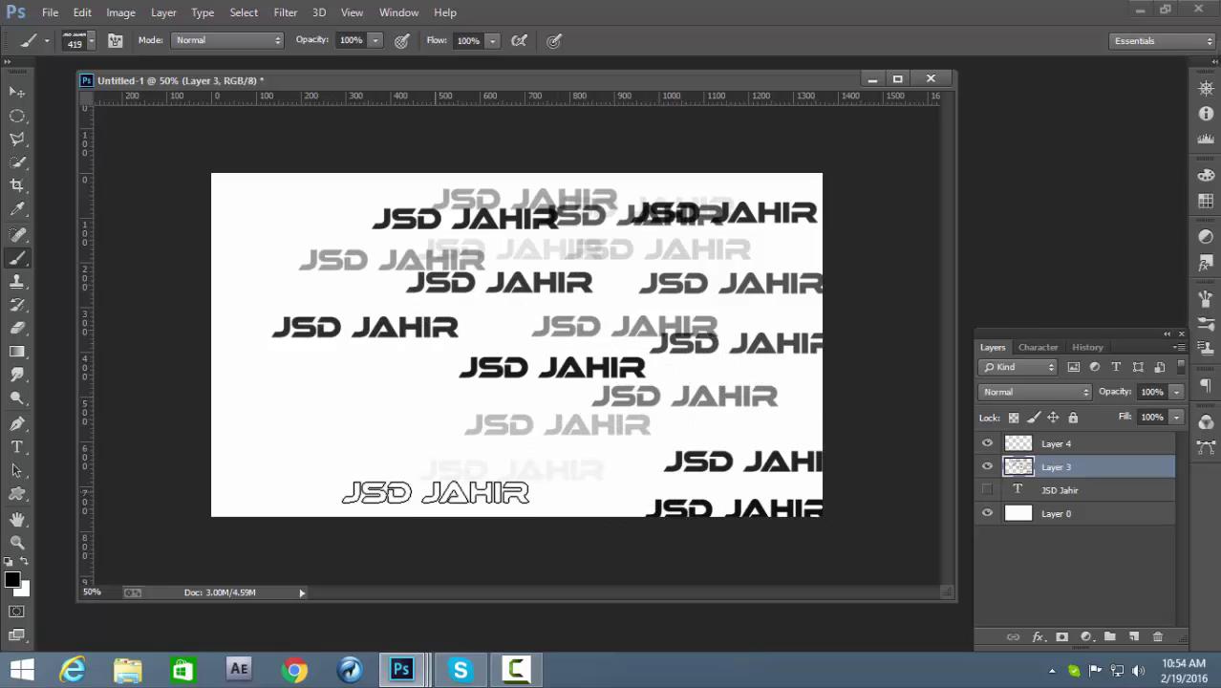
click(494, 442)
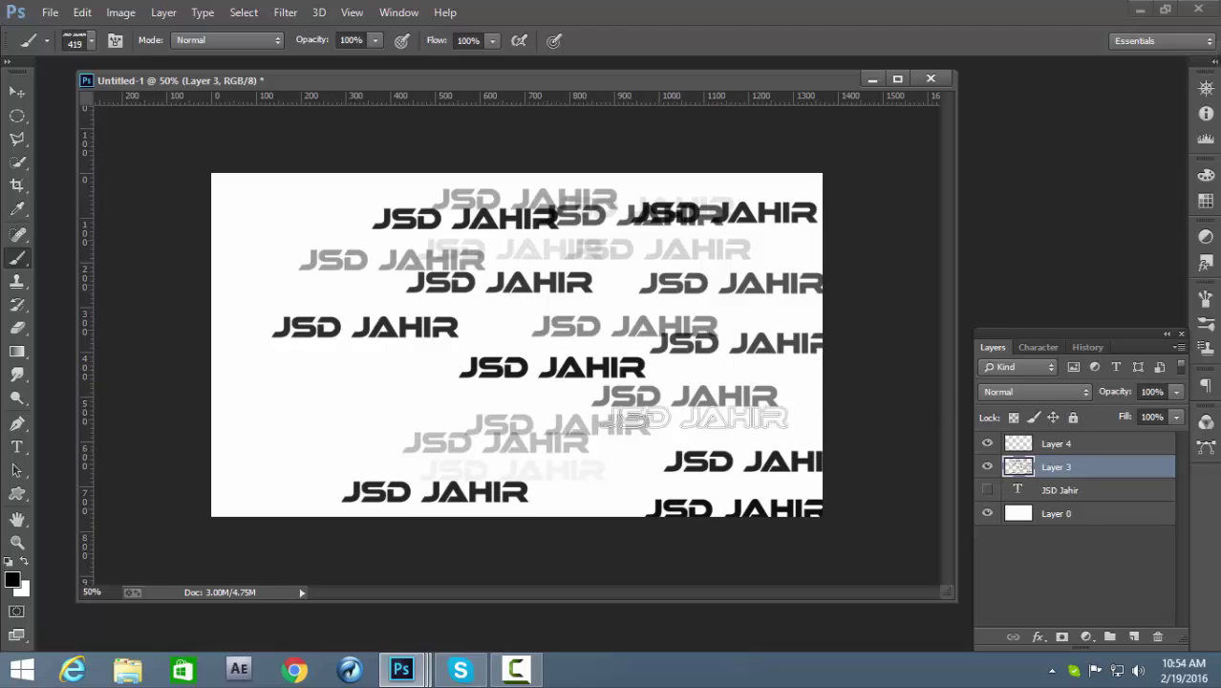
Paint 279 px, then 139 px JSD JAHIR stamps across the top and top-left
right_click(744, 366)
drag(799, 364, 782, 364)
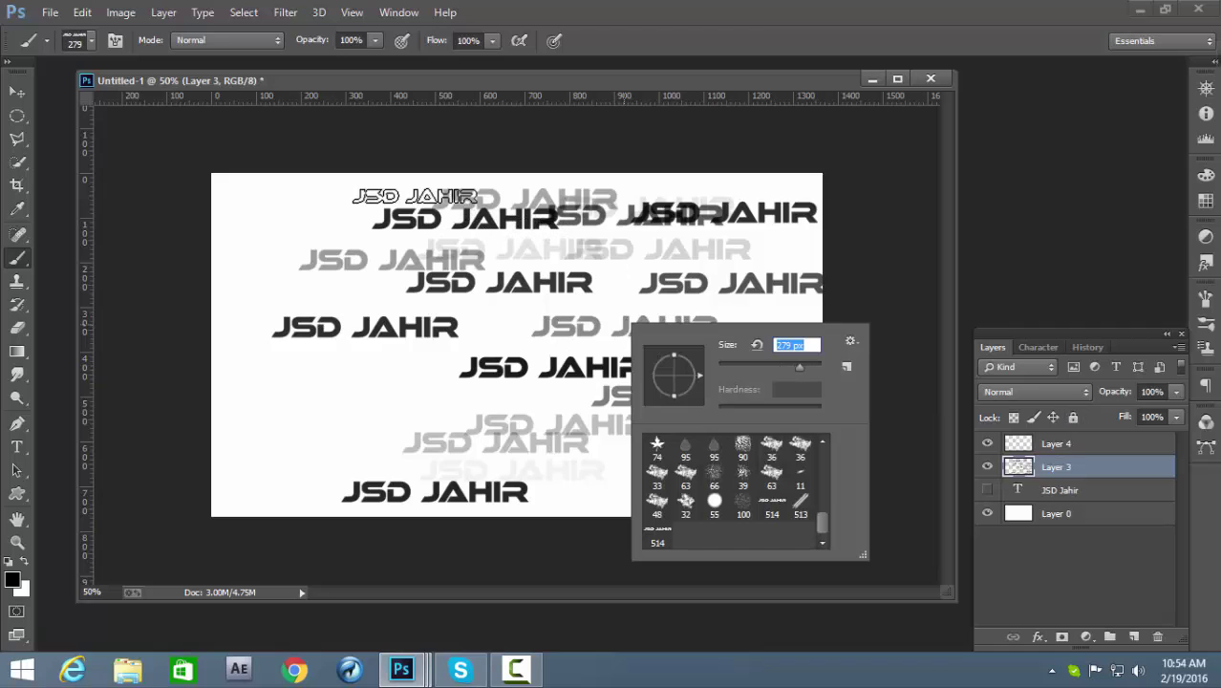
mouse_move(423, 196)
mouse_down()
mouse_move(621, 204)
mouse_move(789, 258)
mouse_move(487, 356)
mouse_move(764, 468)
mouse_move(621, 428)
mouse_up()
right_click(631, 333)
drag(782, 380, 769, 380)
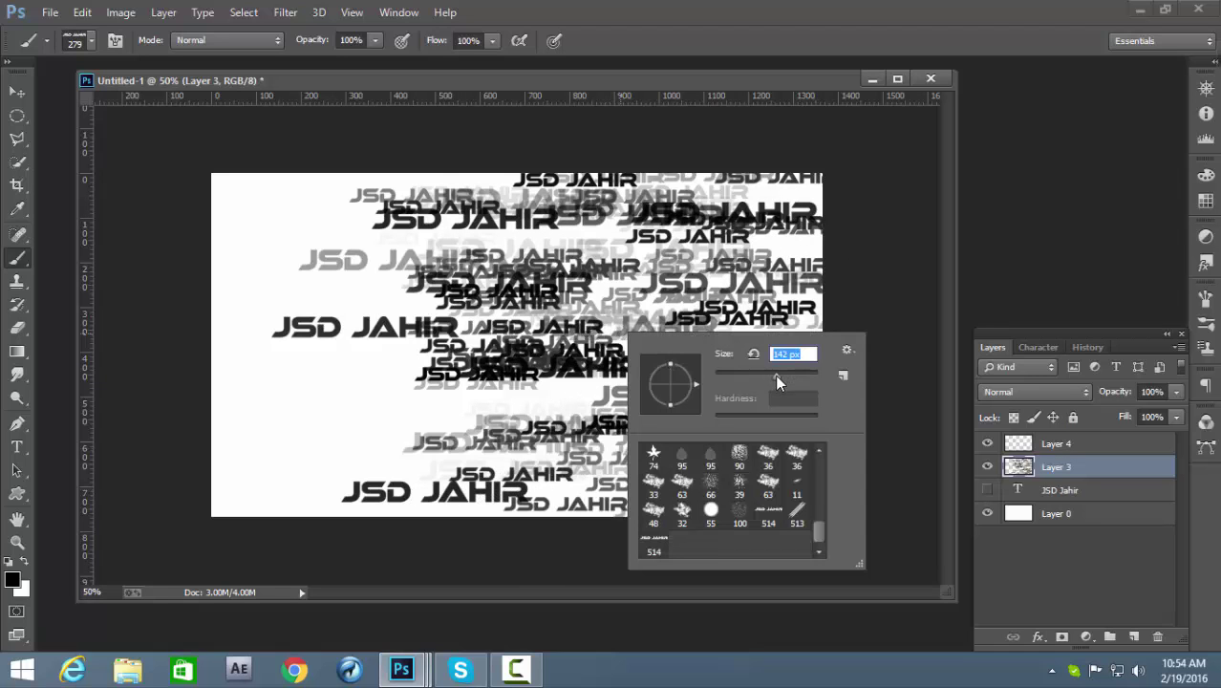
click(286, 235)
mouse_move(324, 191)
mouse_down()
mouse_move(296, 272)
mouse_move(593, 425)
mouse_up()
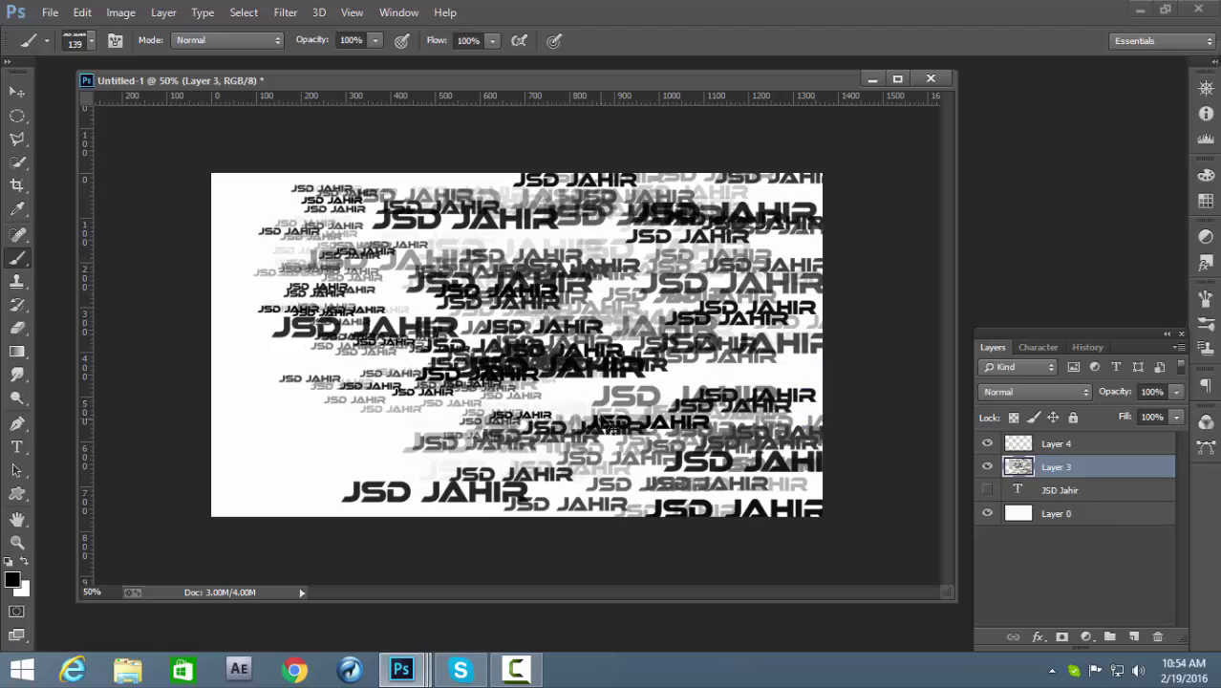
Undo the last strokes, stamp small marks down the left side, then sweep across middle and right
key(ctrl+alt+z)
key(ctrl+alt+z)
key(ctrl+alt+z)
click(392, 237)
click(325, 284)
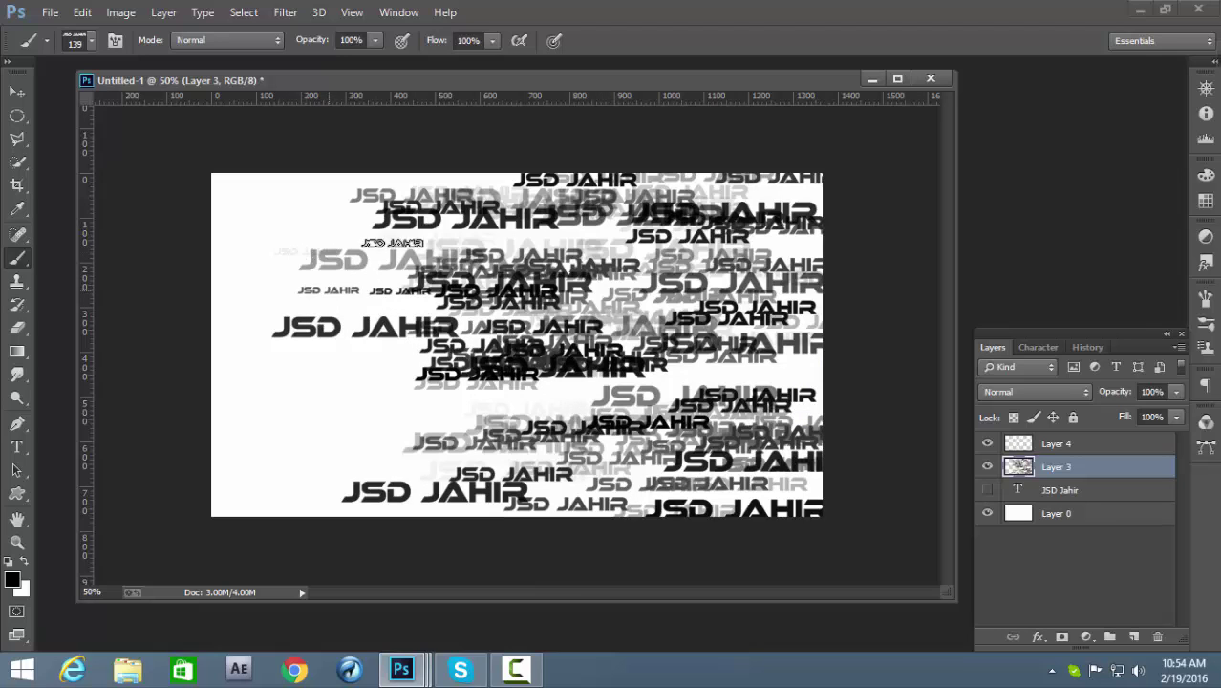
click(382, 292)
click(319, 306)
click(316, 350)
click(378, 388)
click(346, 414)
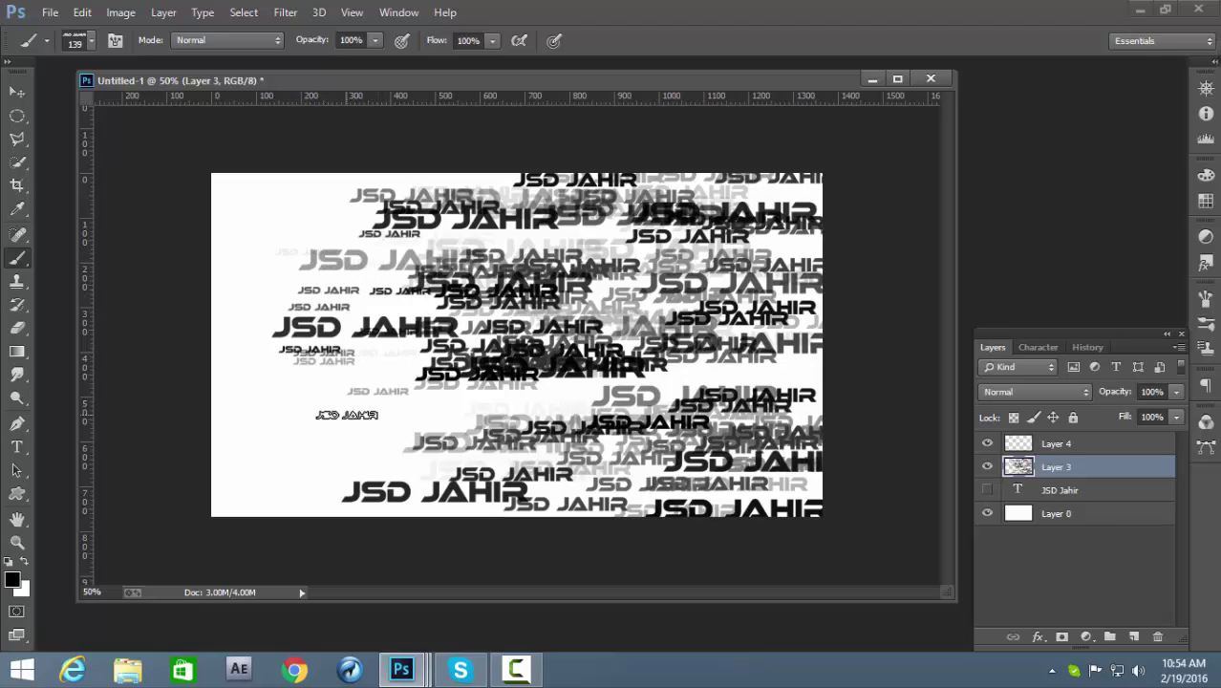
click(388, 435)
click(301, 480)
mouse_move(373, 491)
mouse_down()
mouse_move(765, 363)
mouse_move(477, 230)
mouse_move(697, 506)
mouse_move(535, 483)
mouse_move(506, 287)
mouse_move(764, 277)
mouse_move(758, 296)
mouse_up()
With a 167 px brush, pack dense stamps over the upper, middle and left-middle areas
right_click(590, 251)
key(Return)
mouse_move(458, 277)
mouse_down()
mouse_move(315, 225)
mouse_move(707, 359)
mouse_move(726, 287)
mouse_move(557, 527)
mouse_move(534, 391)
mouse_move(745, 477)
mouse_move(812, 449)
mouse_move(795, 232)
mouse_move(401, 191)
mouse_up()
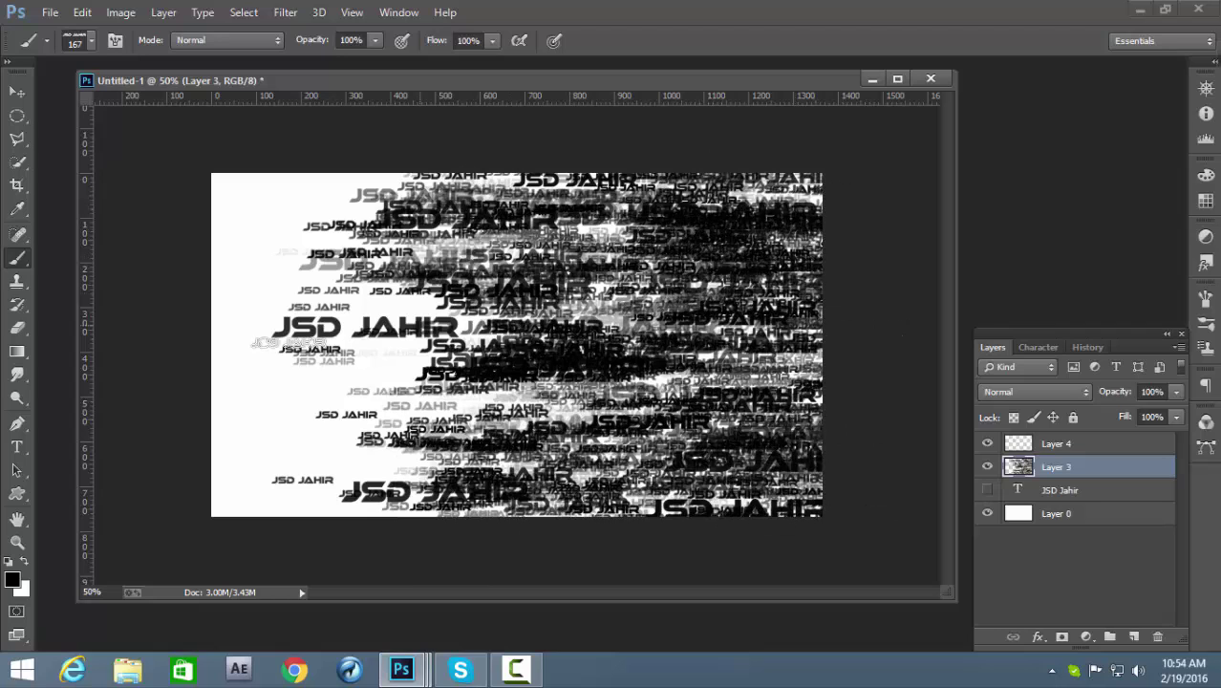
mouse_move(259, 346)
mouse_down()
mouse_move(312, 298)
mouse_move(385, 304)
mouse_move(332, 372)
mouse_move(275, 364)
mouse_move(260, 379)
mouse_move(393, 409)
mouse_move(405, 377)
mouse_move(458, 353)
mouse_move(618, 373)
mouse_move(660, 320)
mouse_up()
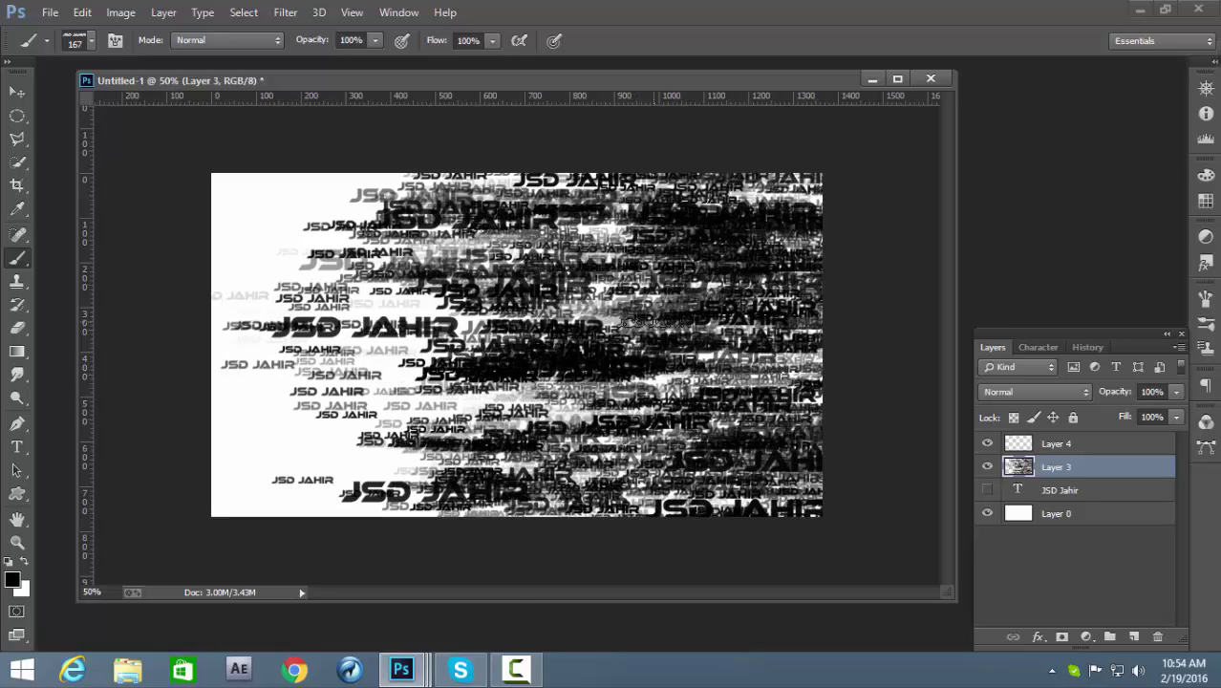
mouse_move(401, 669)
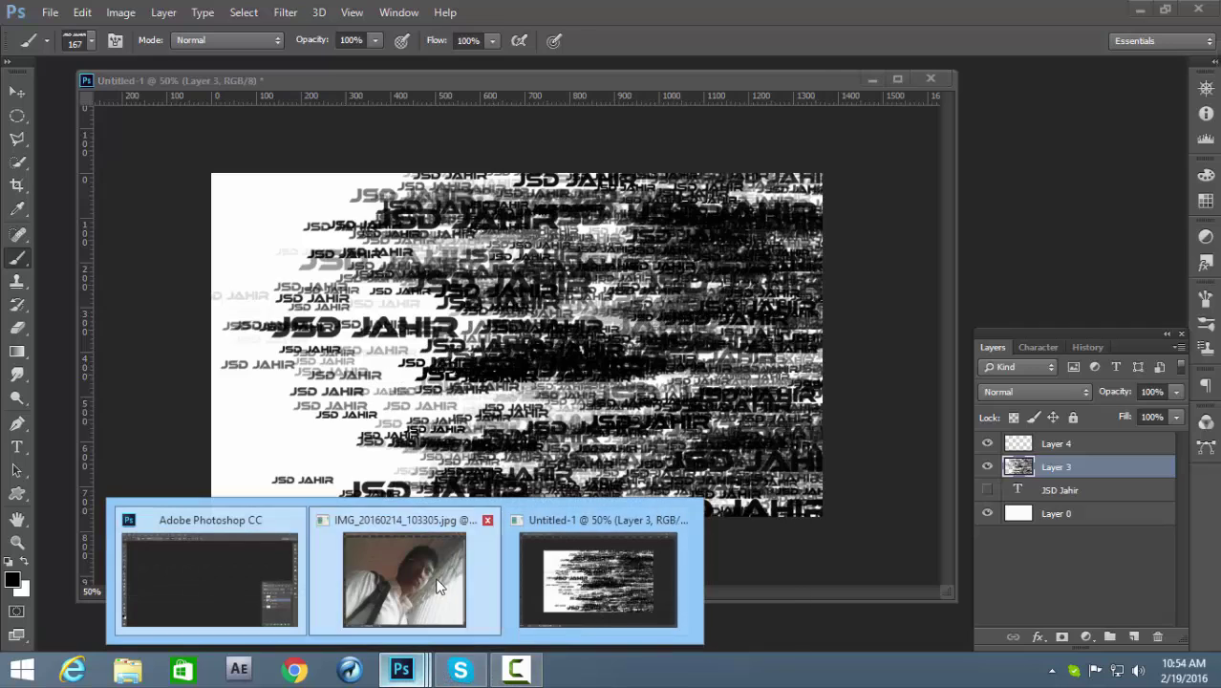
Copy the portrait photo into the Untitled-1 artwork with the Move tool and shift it left
click(445, 586)
click(17, 92)
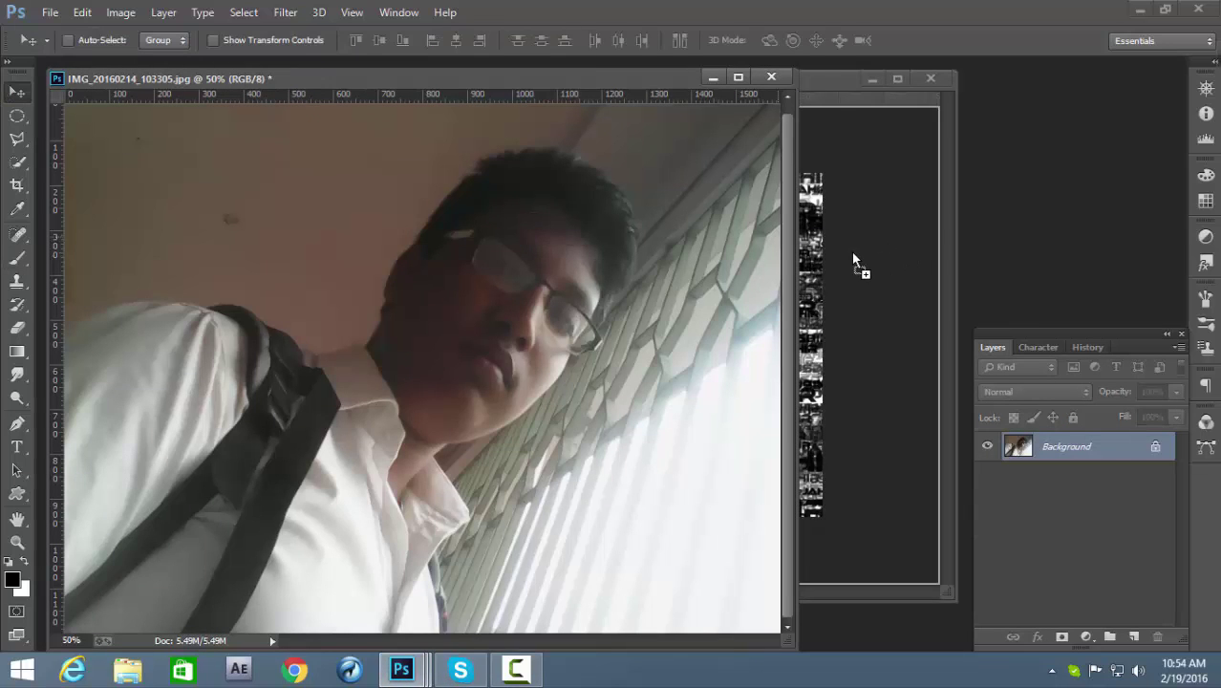
drag(478, 238, 851, 251)
drag(765, 331, 555, 367)
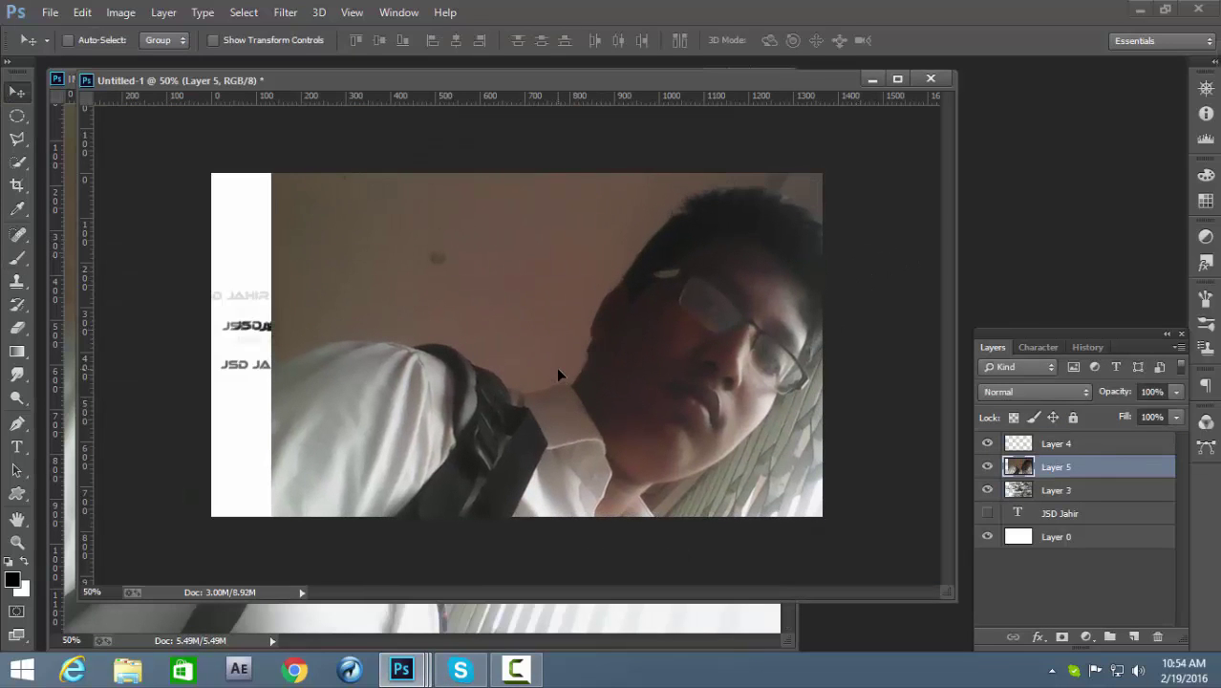
Scale the portrait to about 64% on the canvas's right side, commit, and select Layer 0
key(ctrl+t)
alt+click(560, 351)
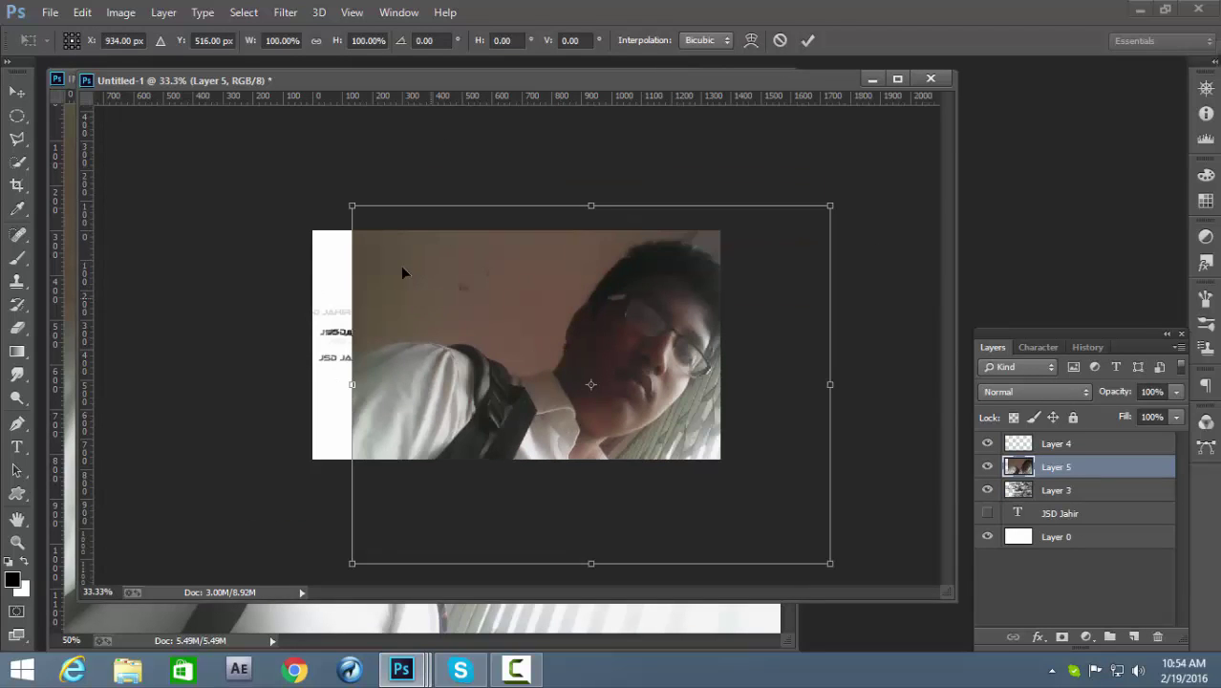
drag(351, 204, 436, 259)
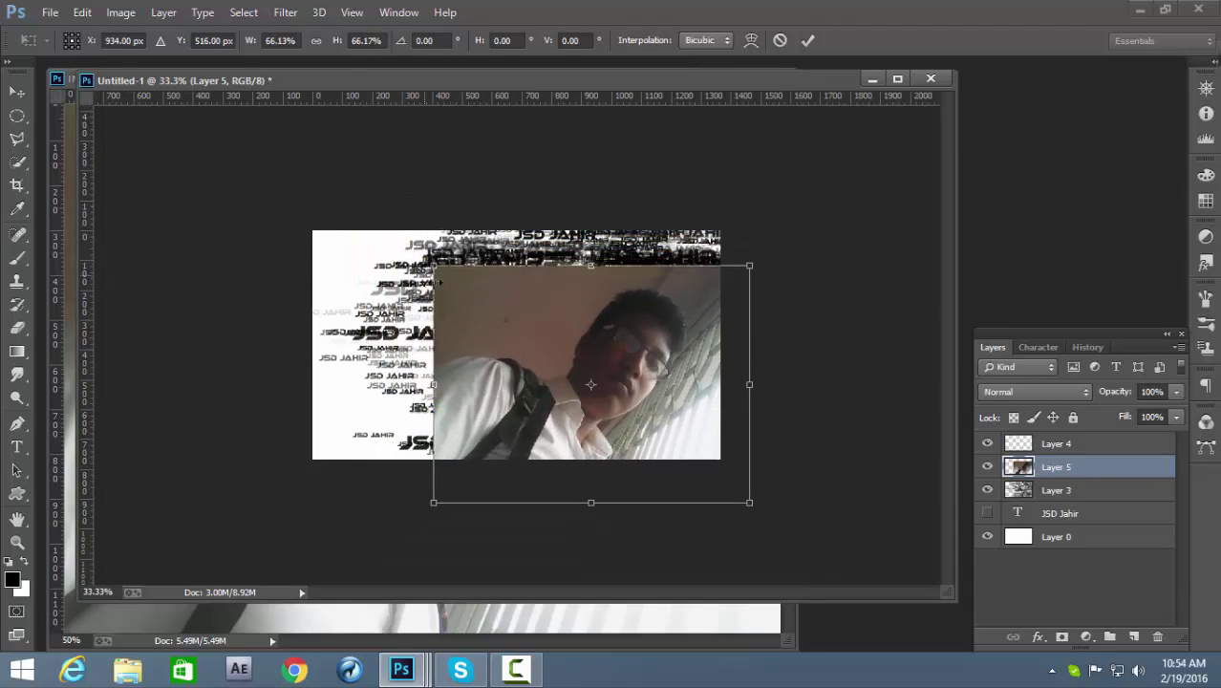
drag(685, 318, 687, 327)
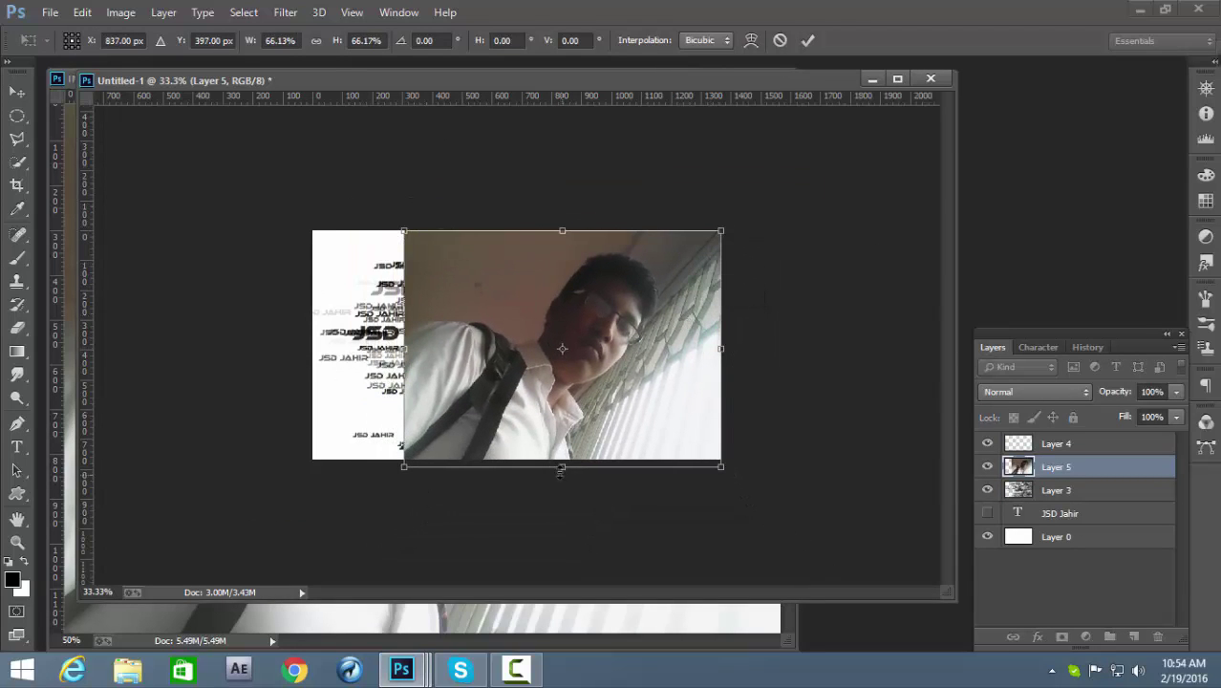
drag(562, 465, 549, 455)
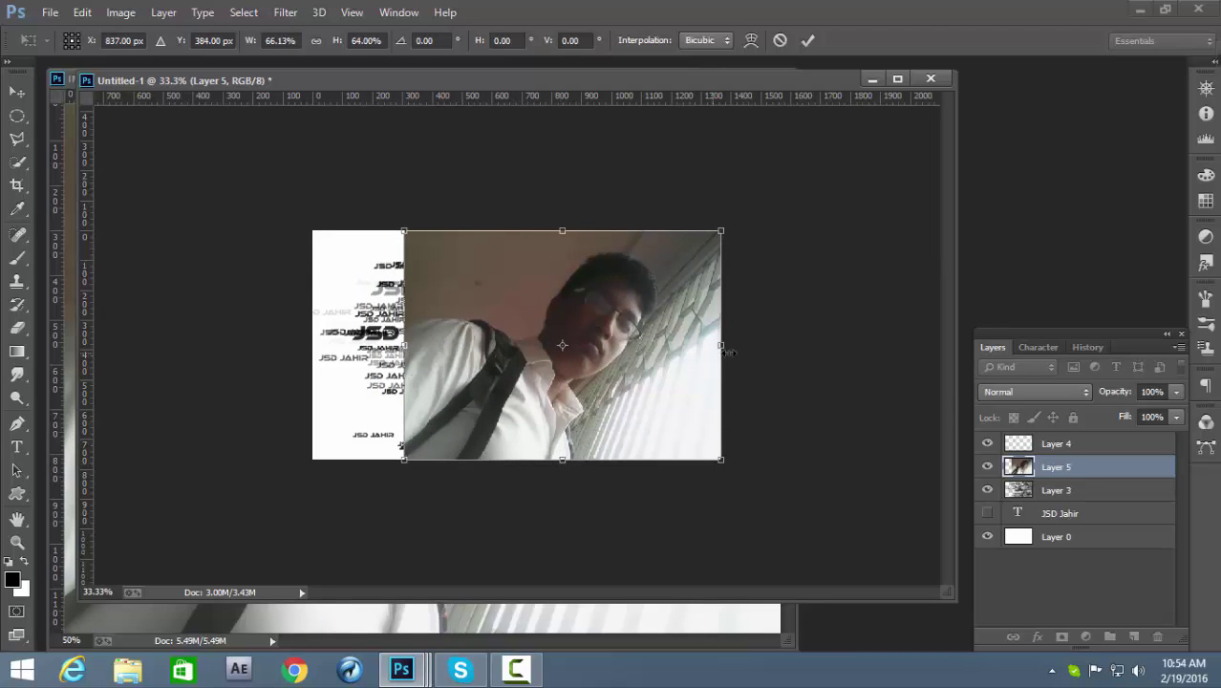
drag(712, 348, 656, 385)
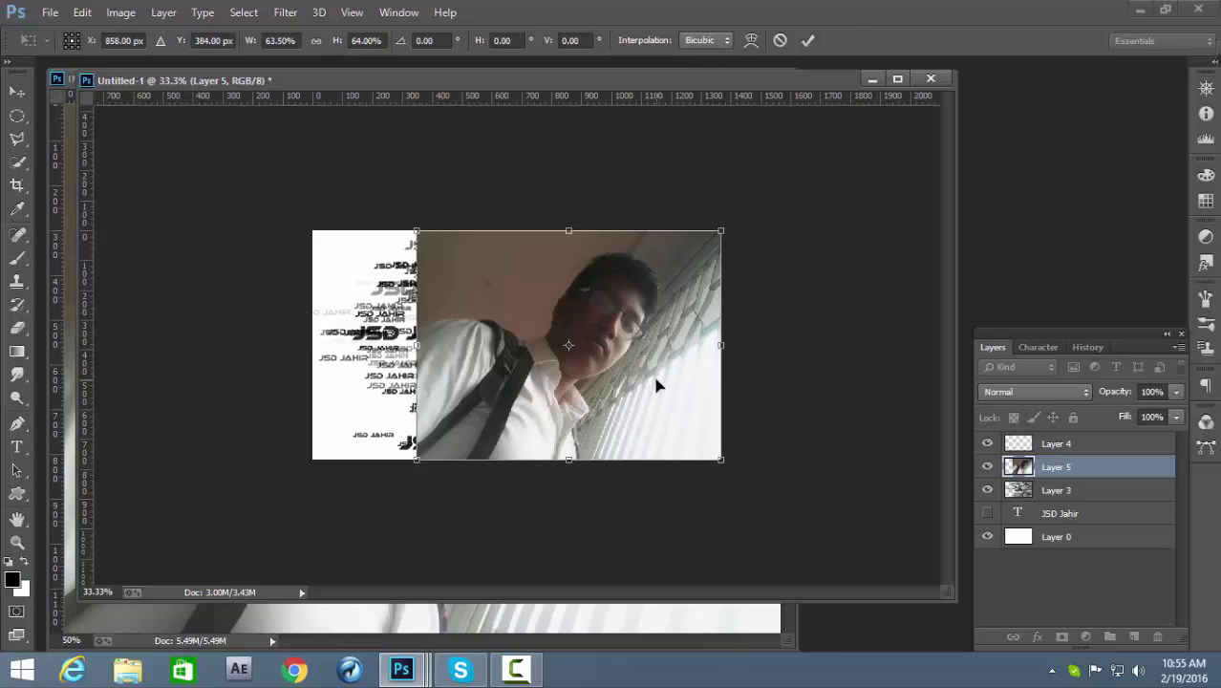
key(Return)
click(1092, 537)
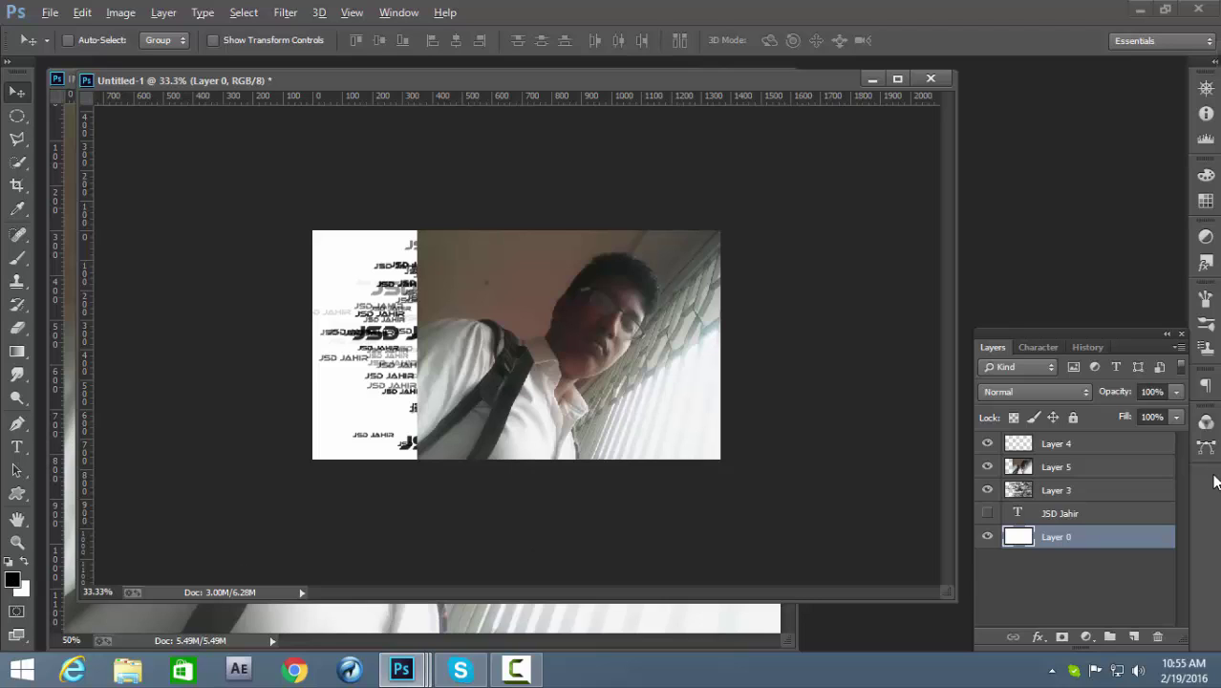
Hide Layers 5 and 3 and fill Layer 0 with black
click(987, 466)
click(987, 489)
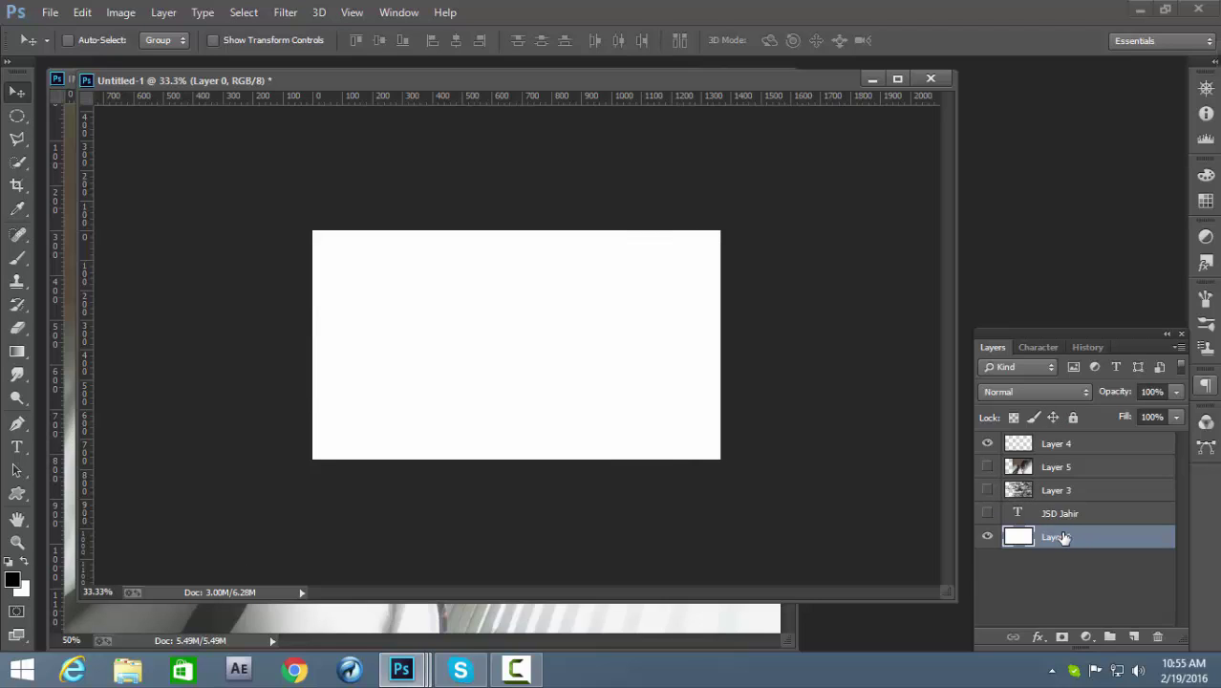
key(alt+BackSpace)
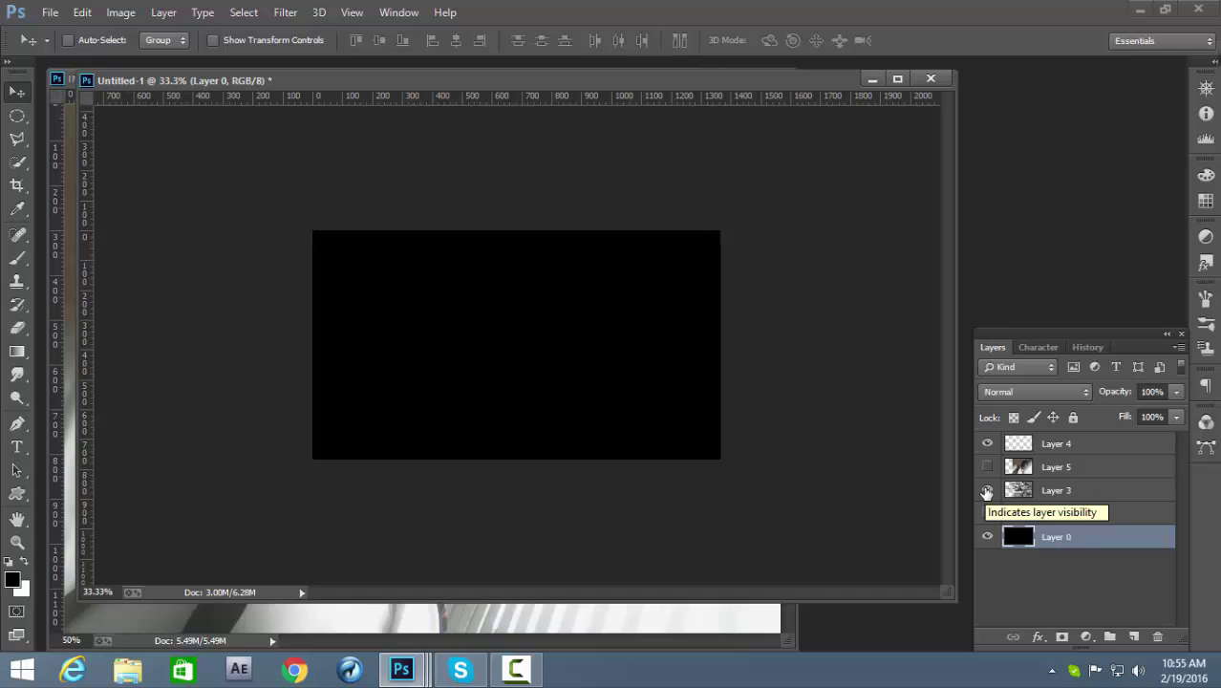
Show portrait Layer 5 and clip it to the text pattern Layer 3
click(987, 466)
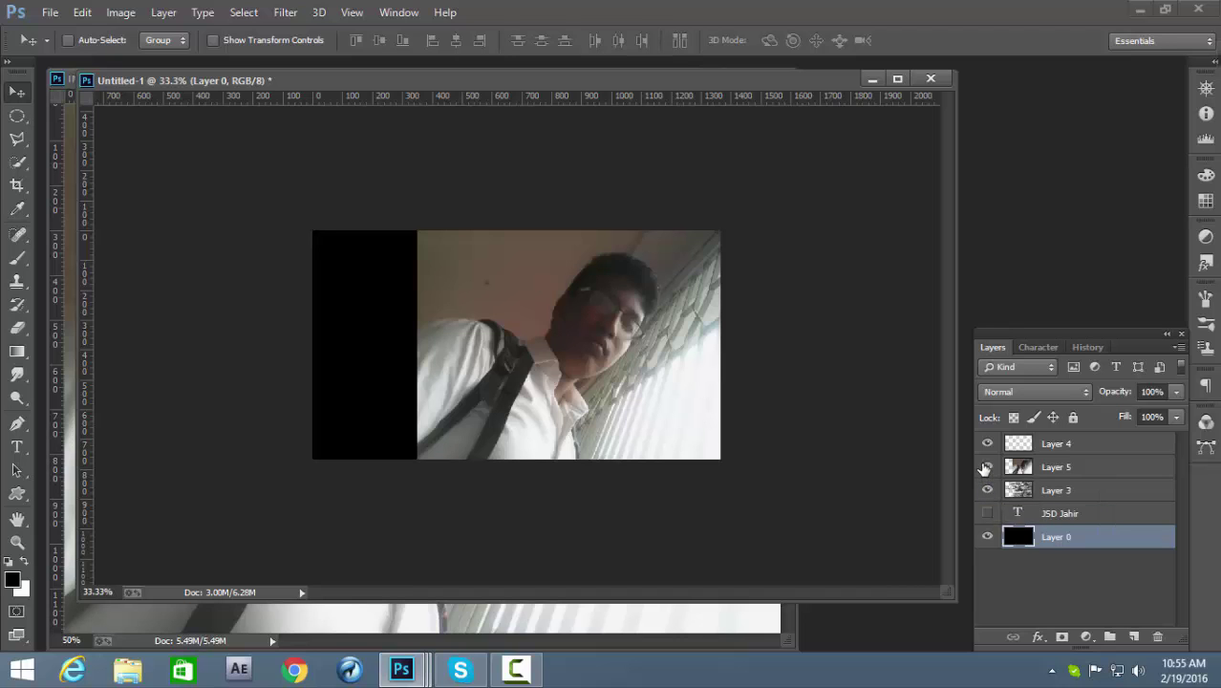
click(1077, 492)
click(1063, 468)
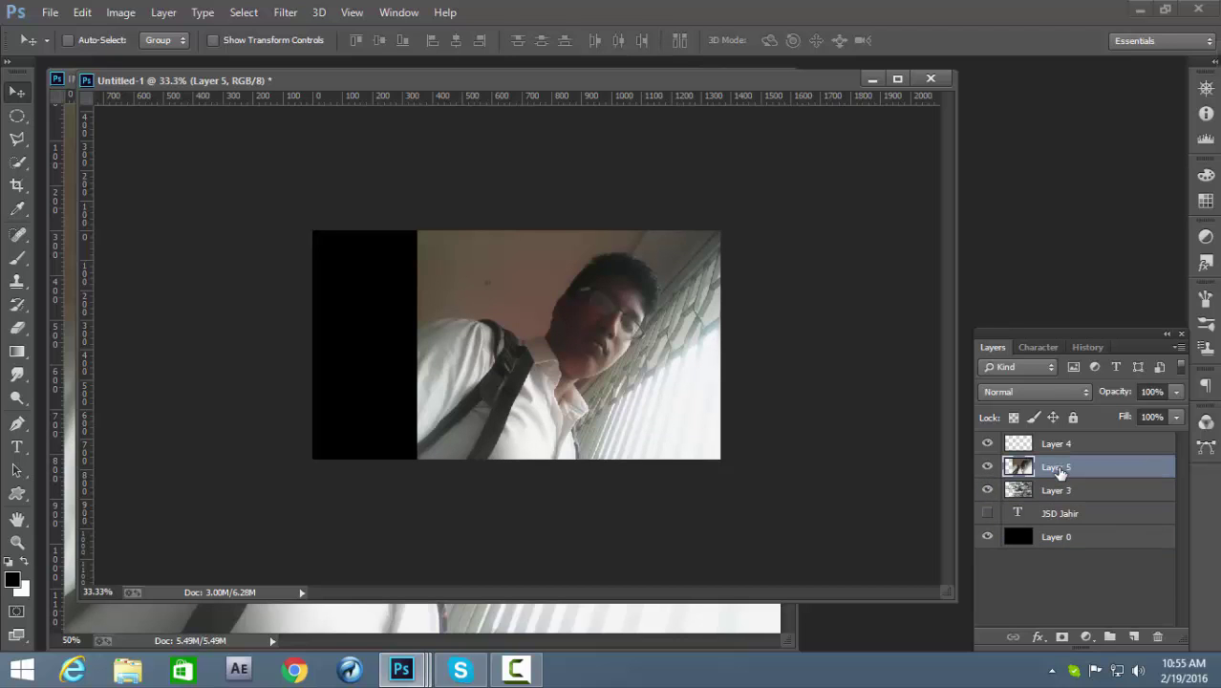
right_click(1062, 468)
click(769, 319)
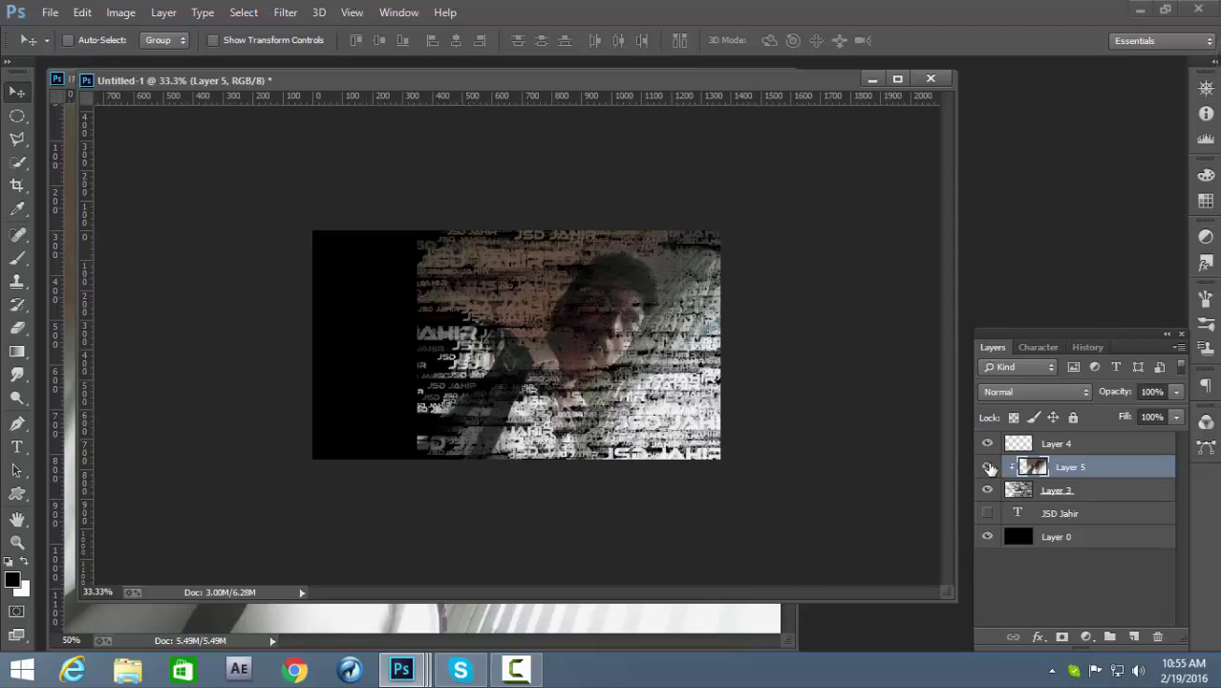
Hide Layers 5 and 3, add then delete a new Layer 6, keeping Layer 4
click(988, 467)
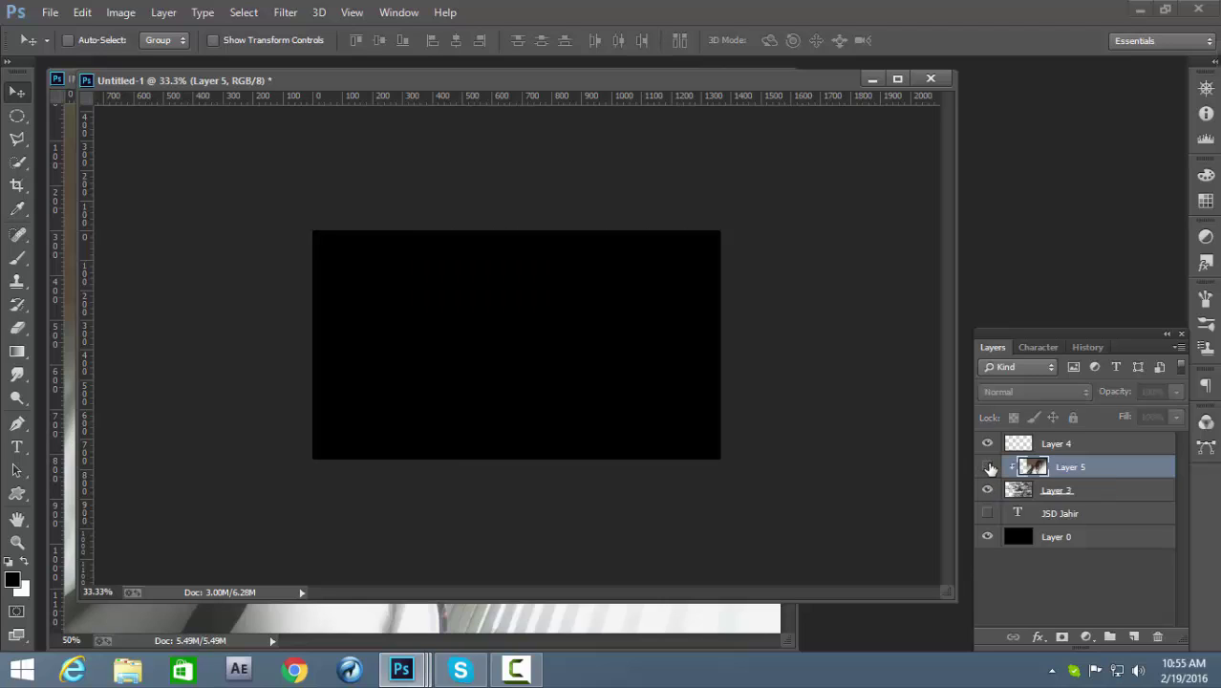
click(1093, 488)
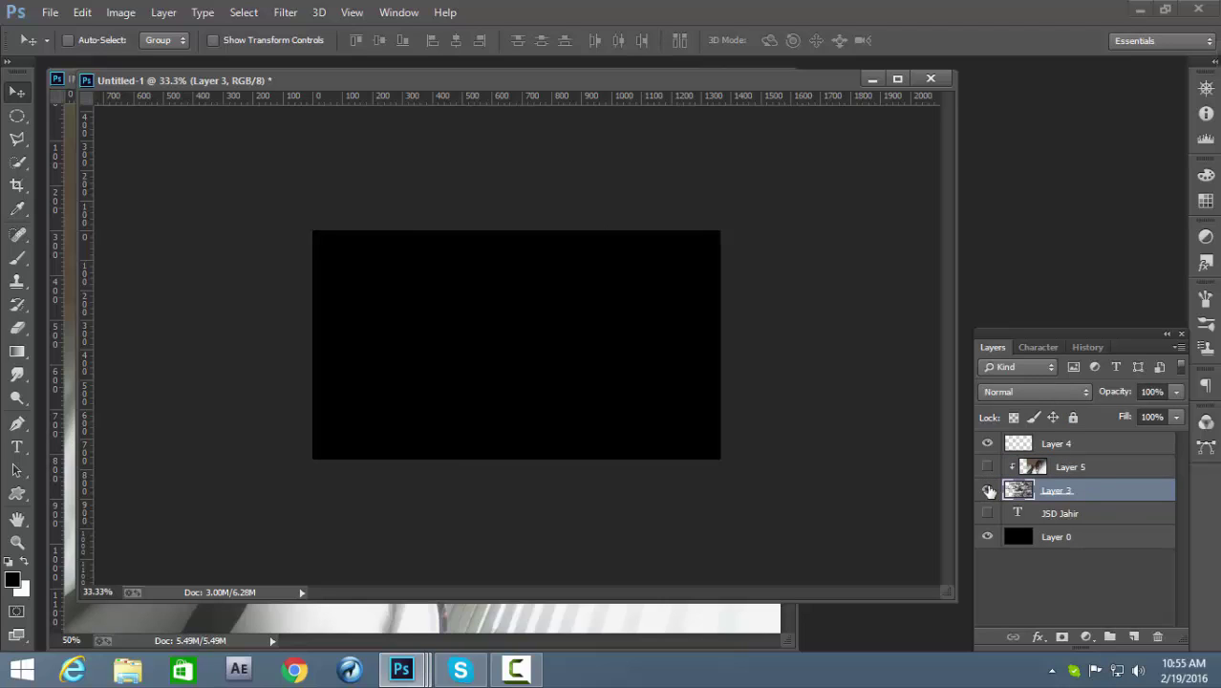
click(987, 490)
click(1135, 635)
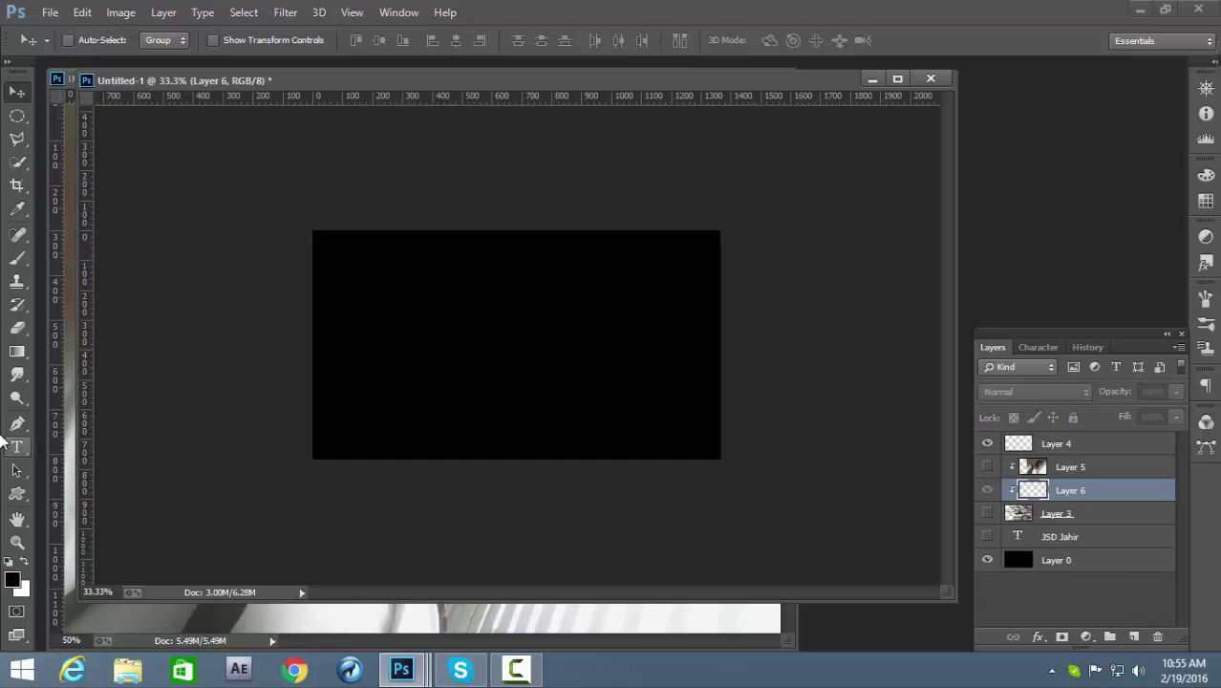
click(18, 258)
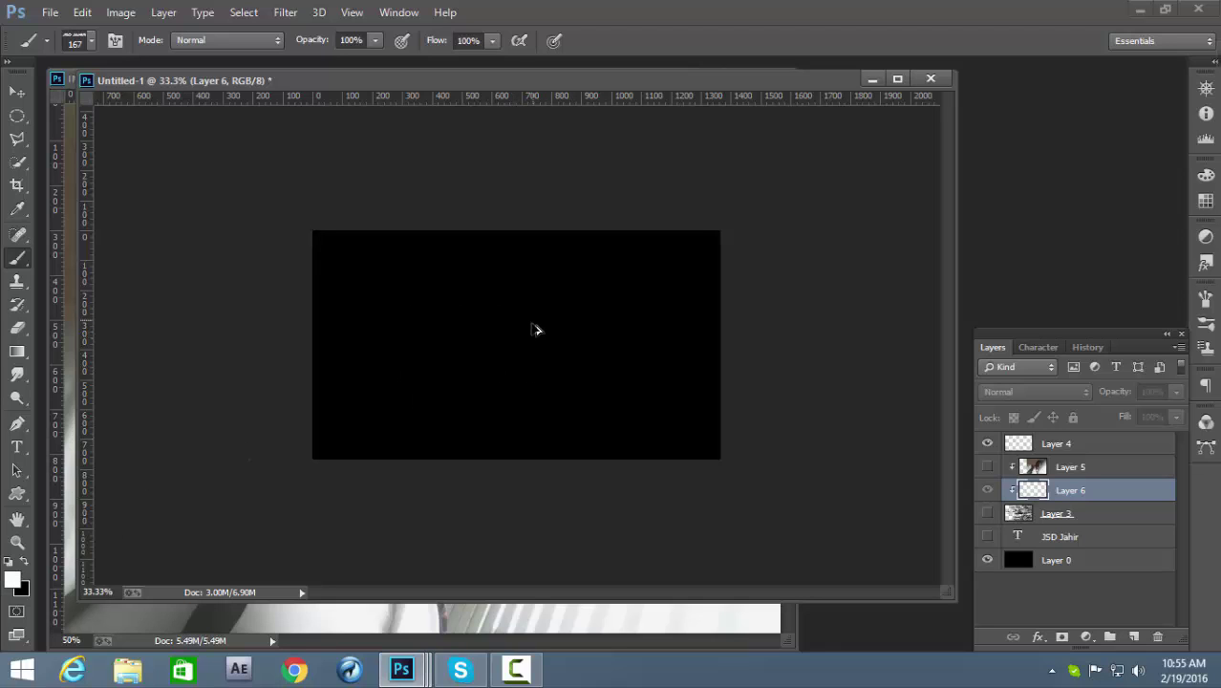
click(1159, 635)
key(Return)
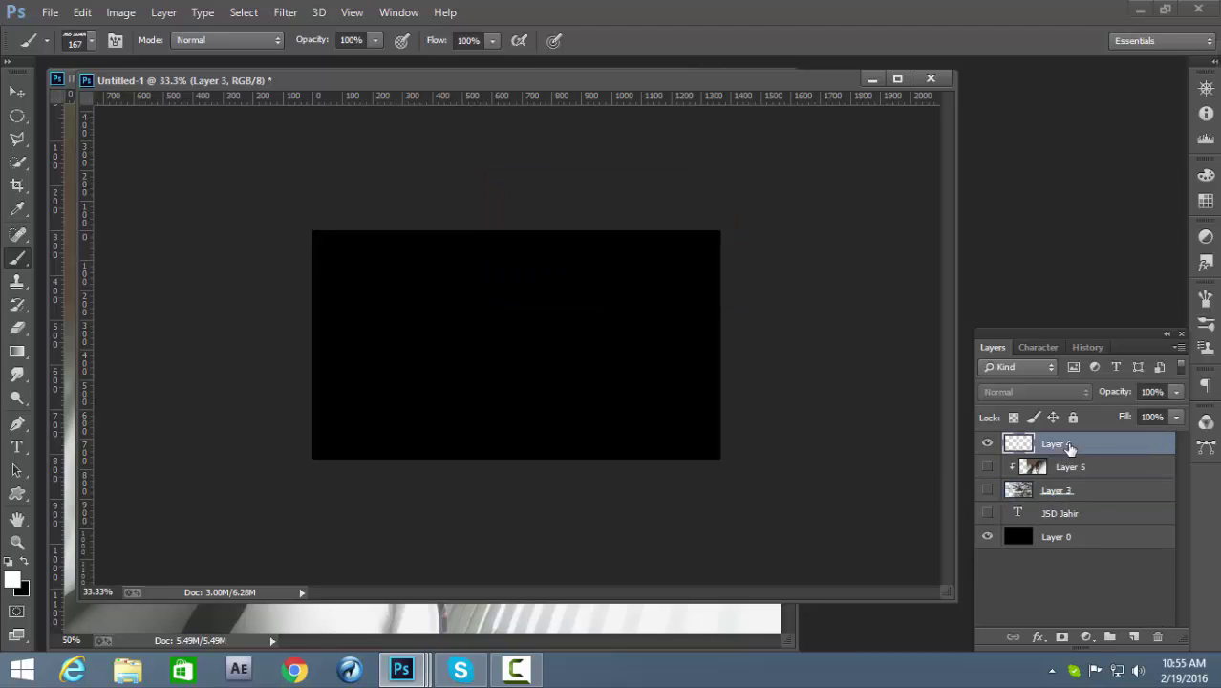
click(1065, 446)
click(1157, 636)
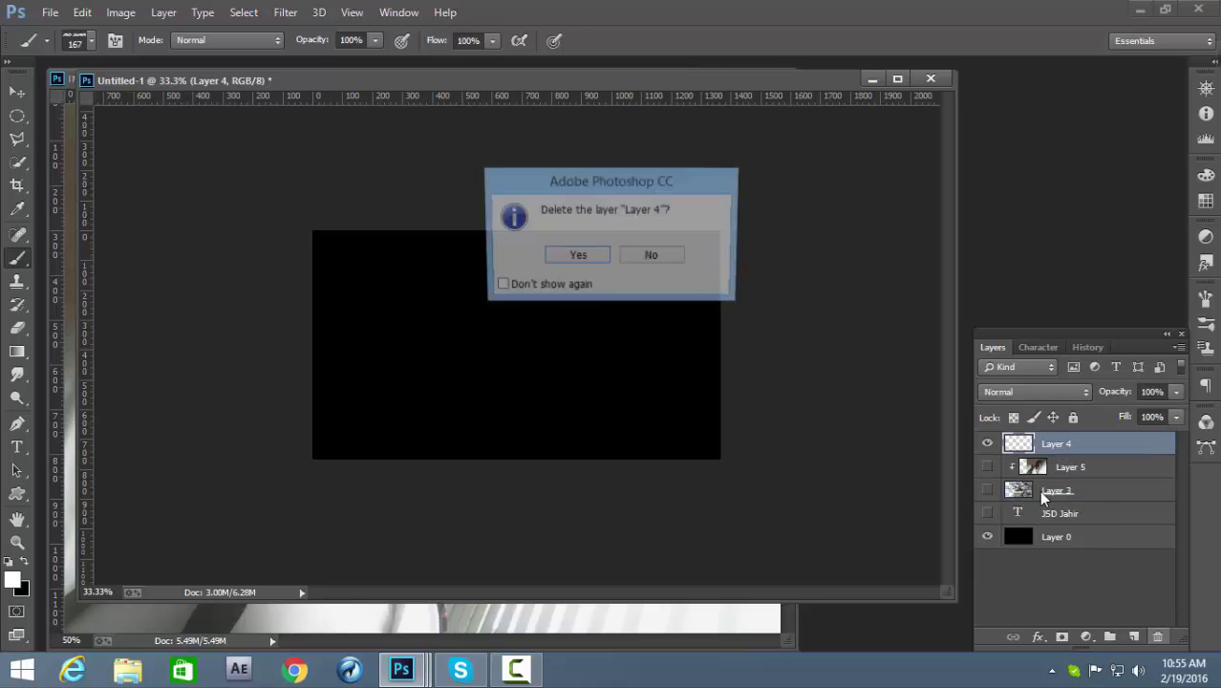
click(659, 256)
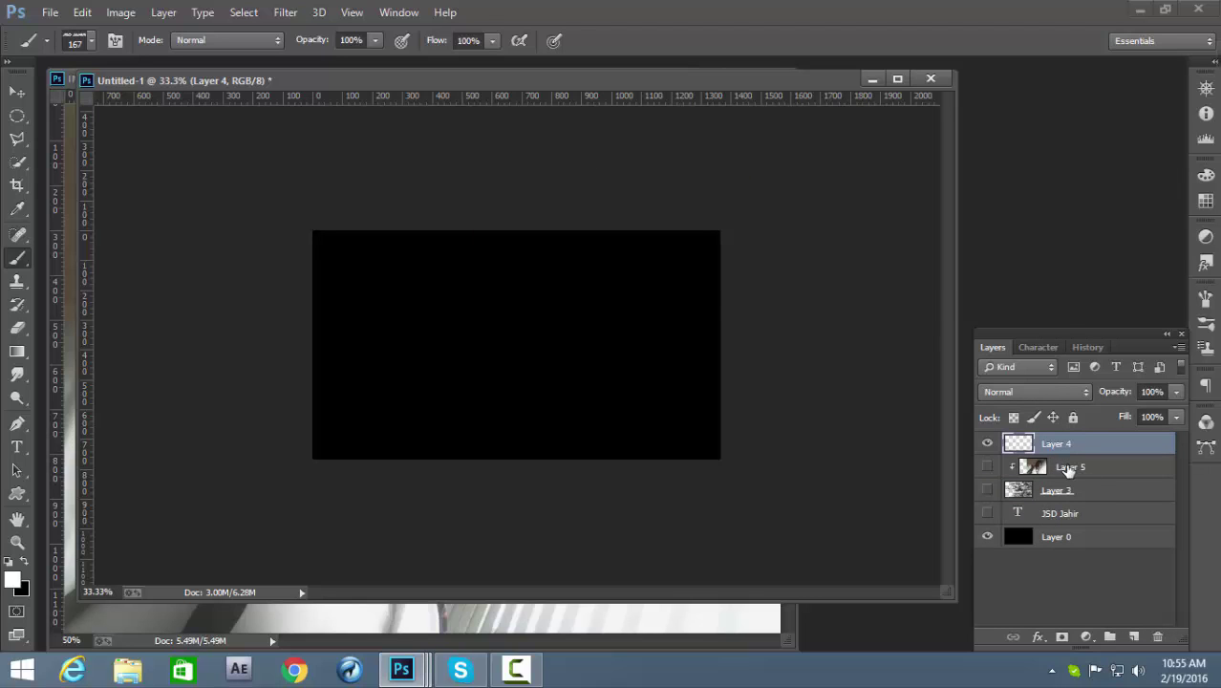
Release Layer 5 from its clipping mask and paint JSD JAHIR stamps across right and left-centre
right_click(1068, 468)
click(1025, 321)
drag(538, 284, 726, 303)
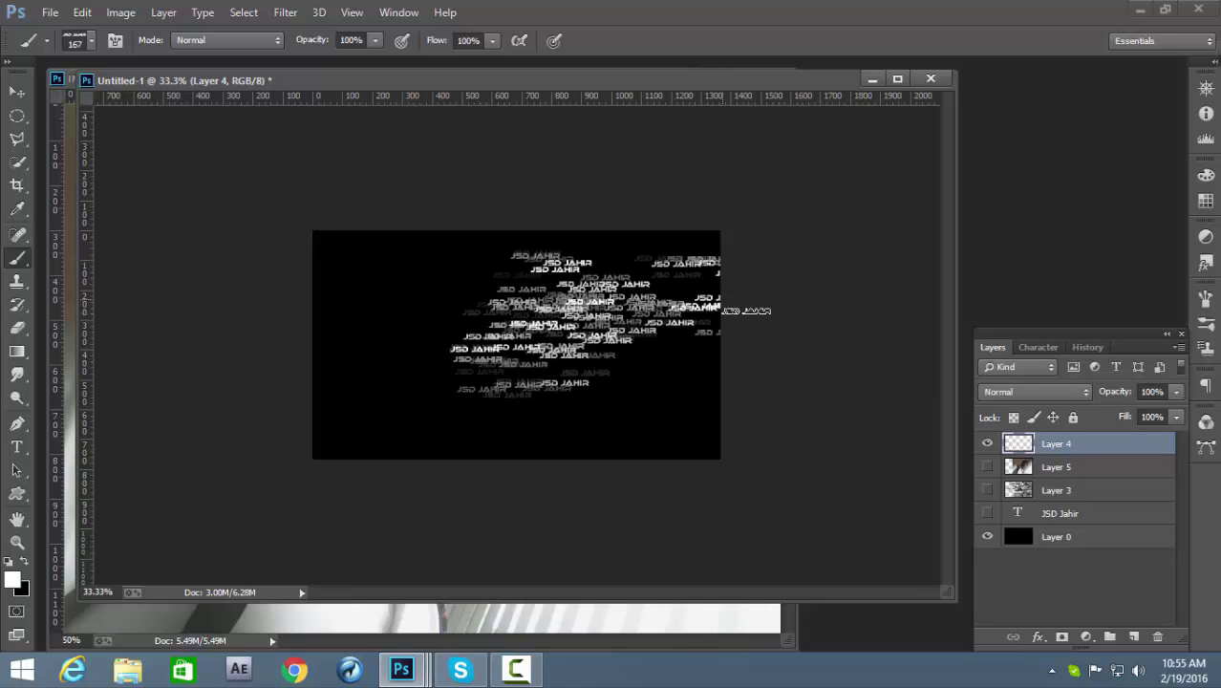
drag(364, 301, 506, 327)
Set the brush to 402 px and paint large stamps near the top and lower canvas
right_click(516, 333)
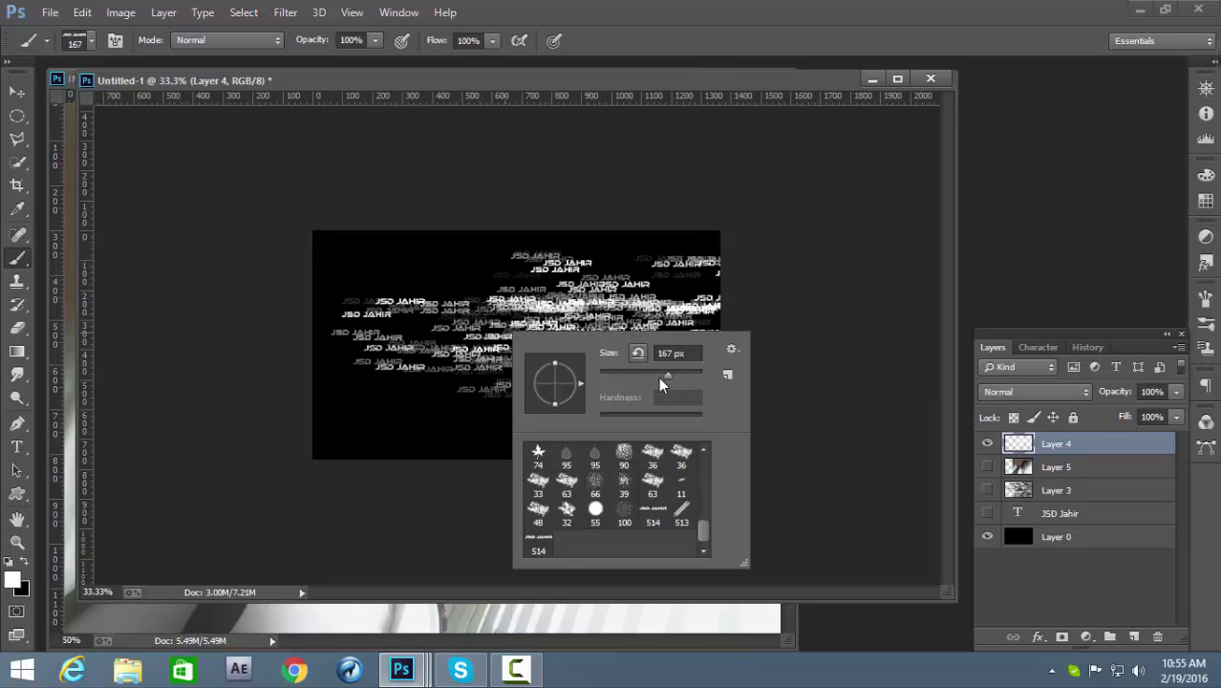
text(402)
key(Return)
drag(497, 260, 574, 277)
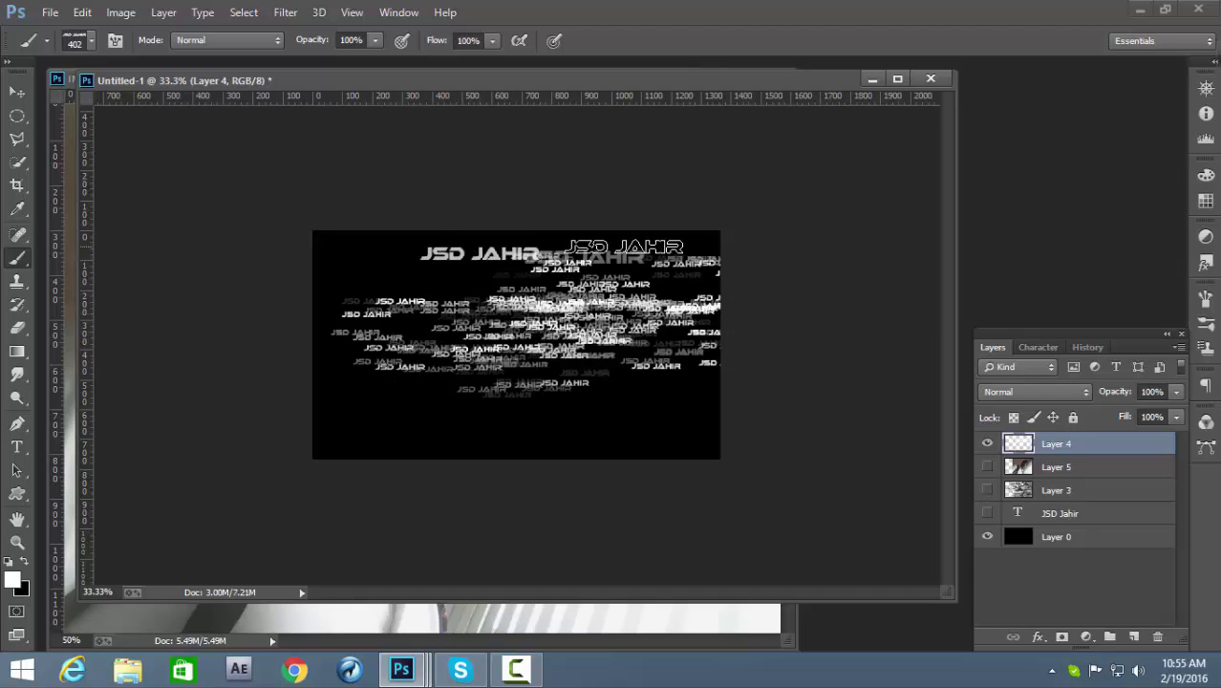
mouse_move(446, 279)
mouse_down()
mouse_move(686, 324)
mouse_move(716, 420)
mouse_move(493, 391)
mouse_move(440, 426)
mouse_up()
Try a 1053 px brush for huge mid-canvas stamps, then undo the last one
right_click(538, 283)
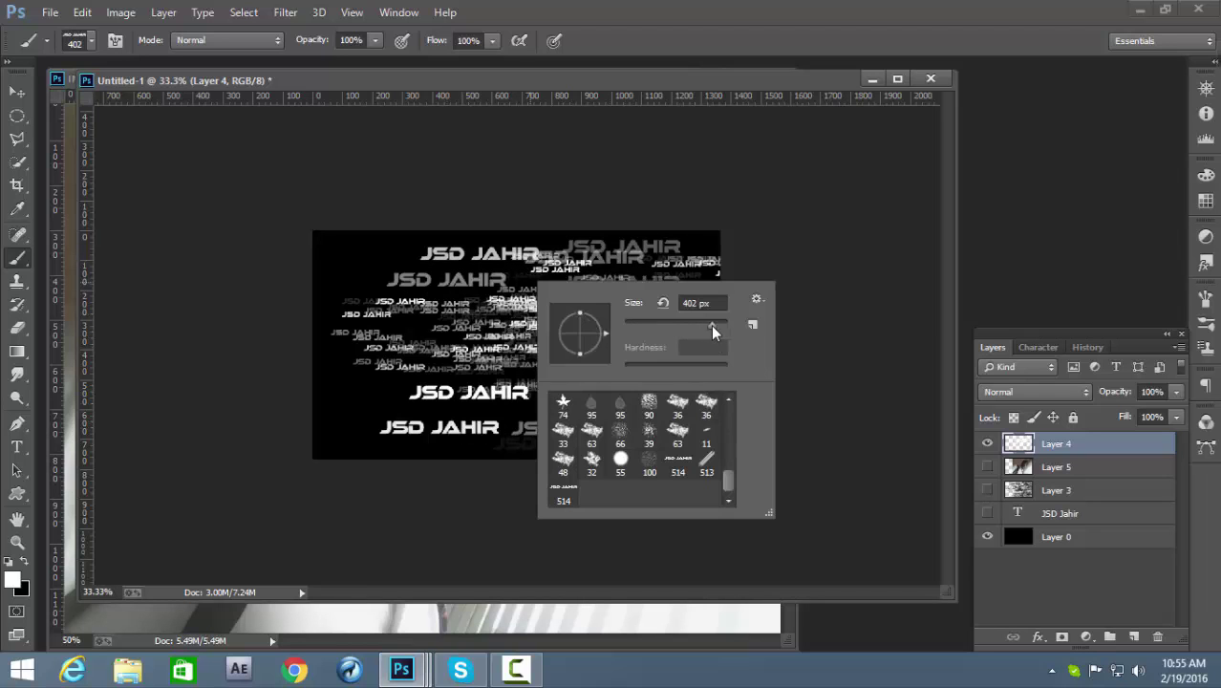
key(Return)
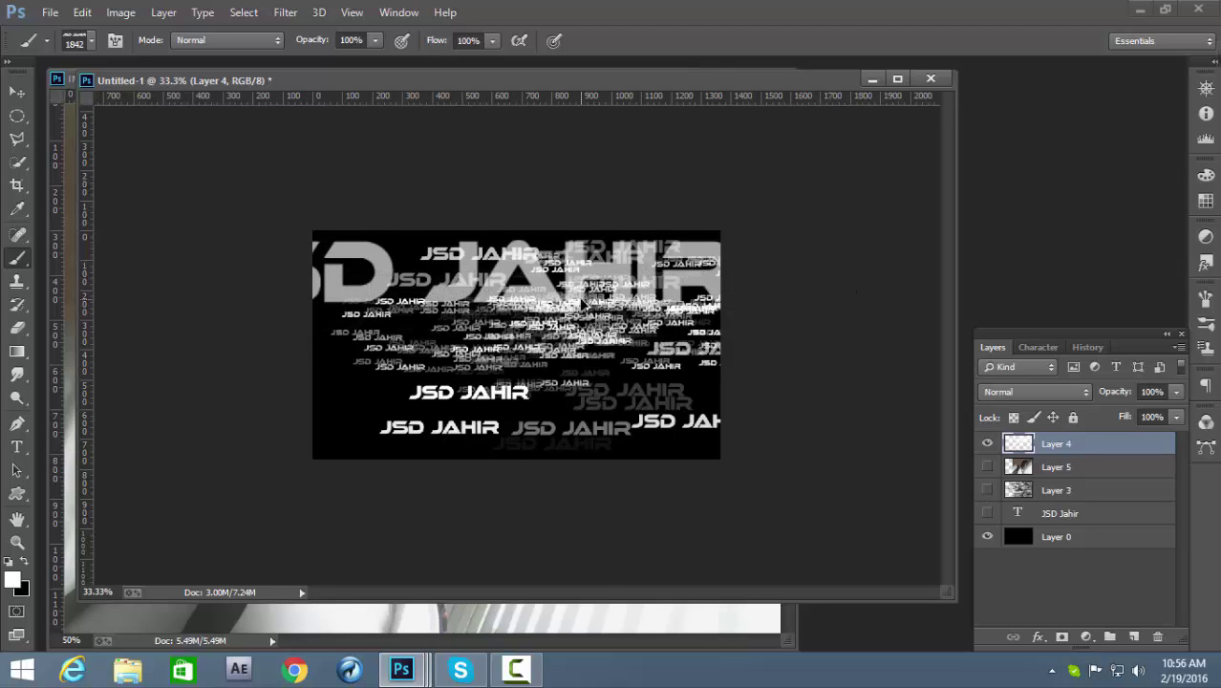
right_click(550, 304)
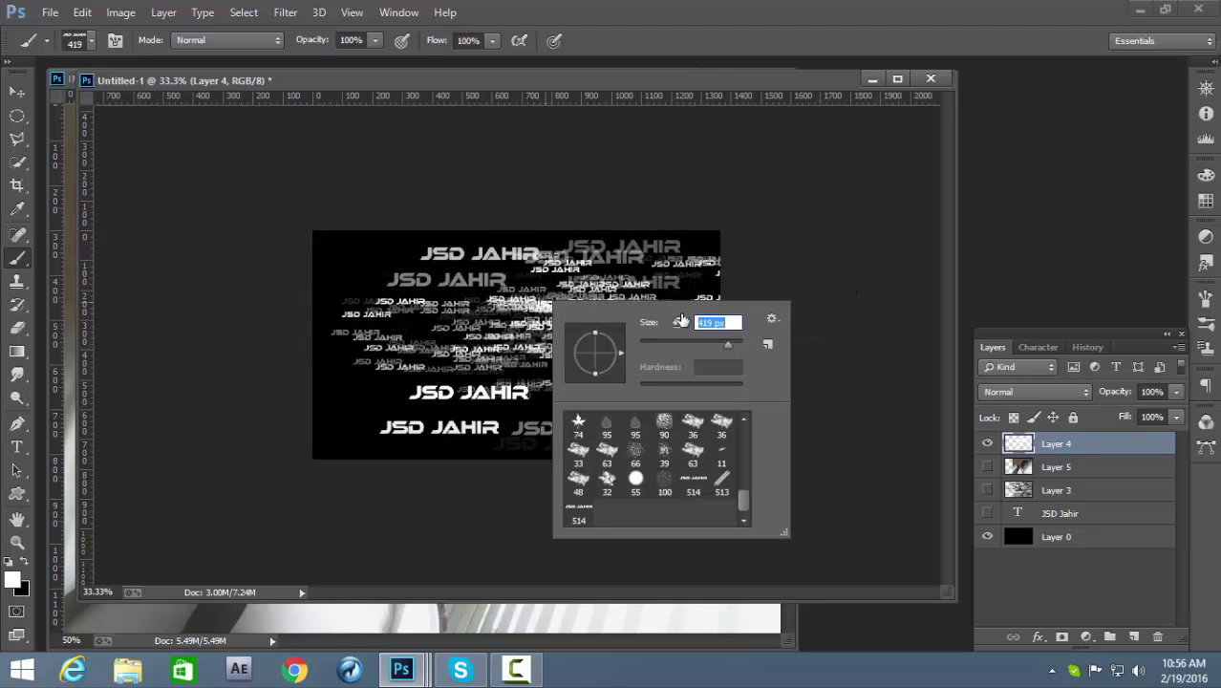
drag(730, 346, 739, 342)
key(Return)
drag(573, 270, 573, 305)
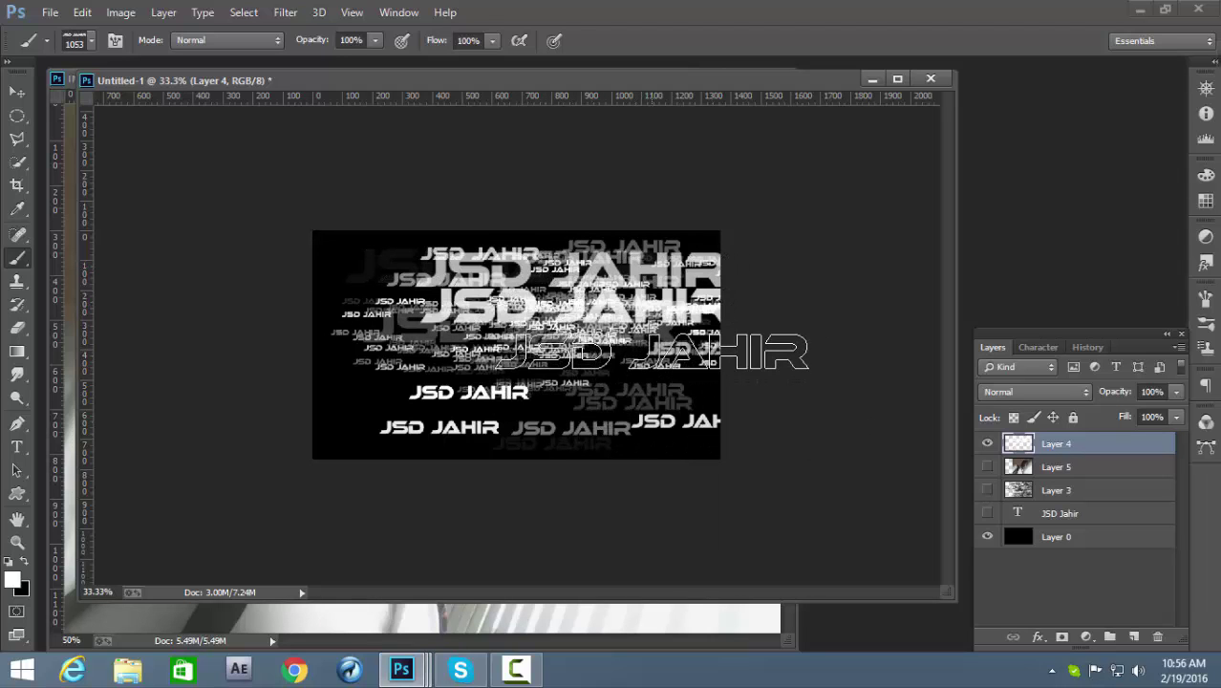
key(ctrl+z)
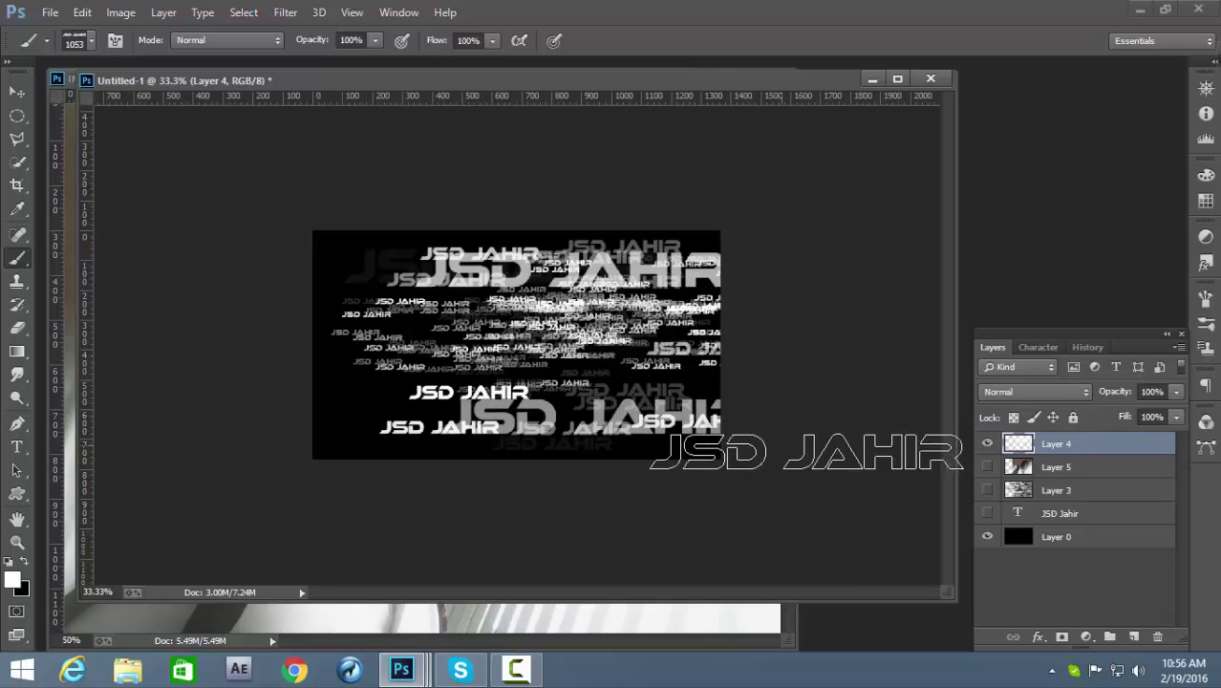
Reduce the brush to 163 px and paint a stroke of stamps across the lower canvas
right_click(635, 344)
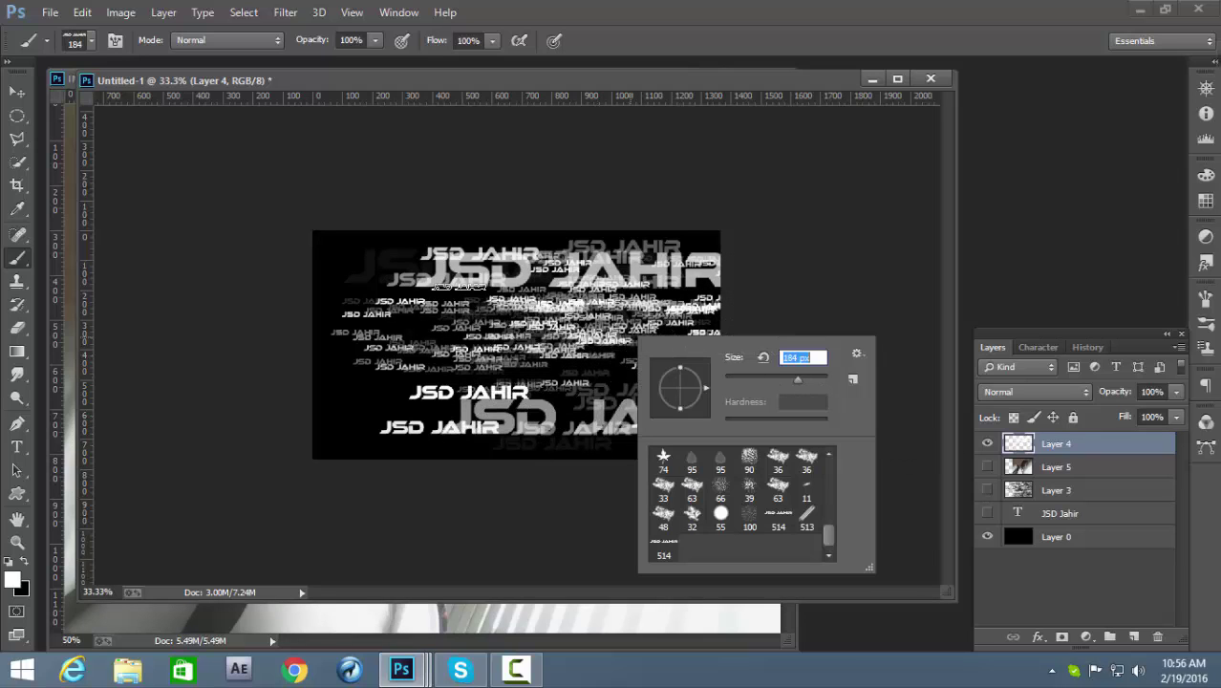
key(Return)
drag(459, 286, 794, 447)
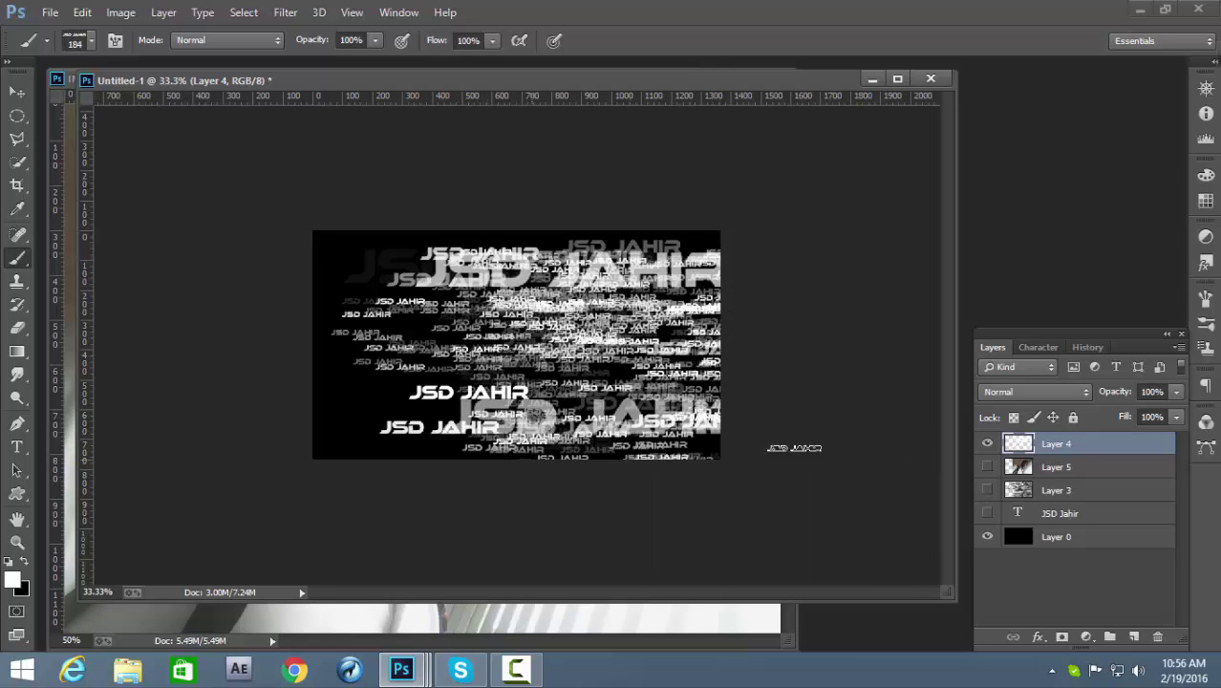
right_click(549, 308)
drag(704, 349, 668, 350)
key(Return)
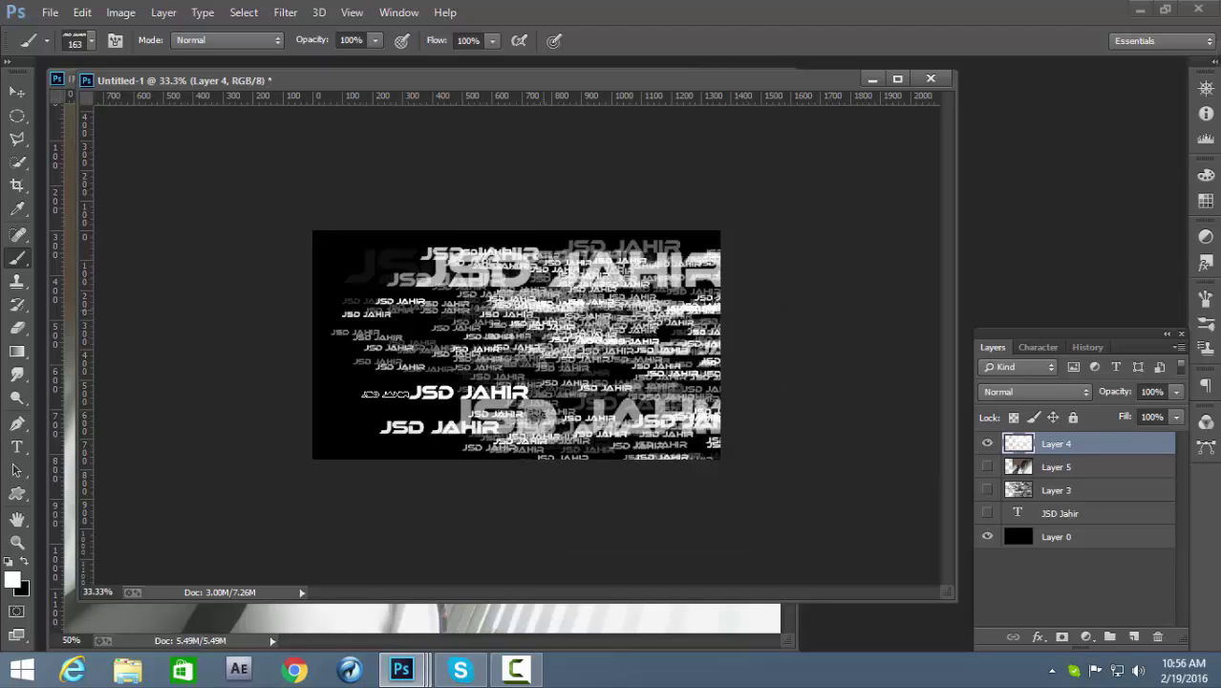
drag(385, 393, 789, 437)
Add more stamps over the right part, undo a lower-left stroke, and stamp small marks on the left
right_click(632, 363)
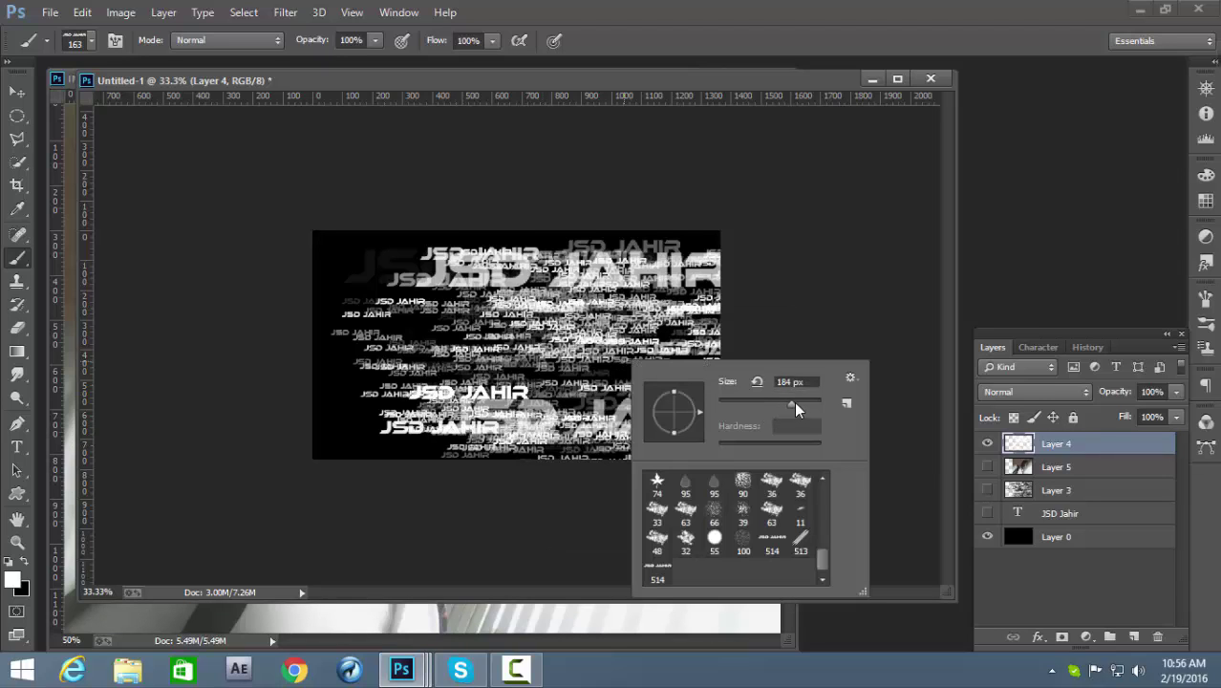
key(Return)
mouse_move(573, 268)
mouse_down()
mouse_move(707, 315)
mouse_move(573, 401)
mouse_up()
right_click(646, 321)
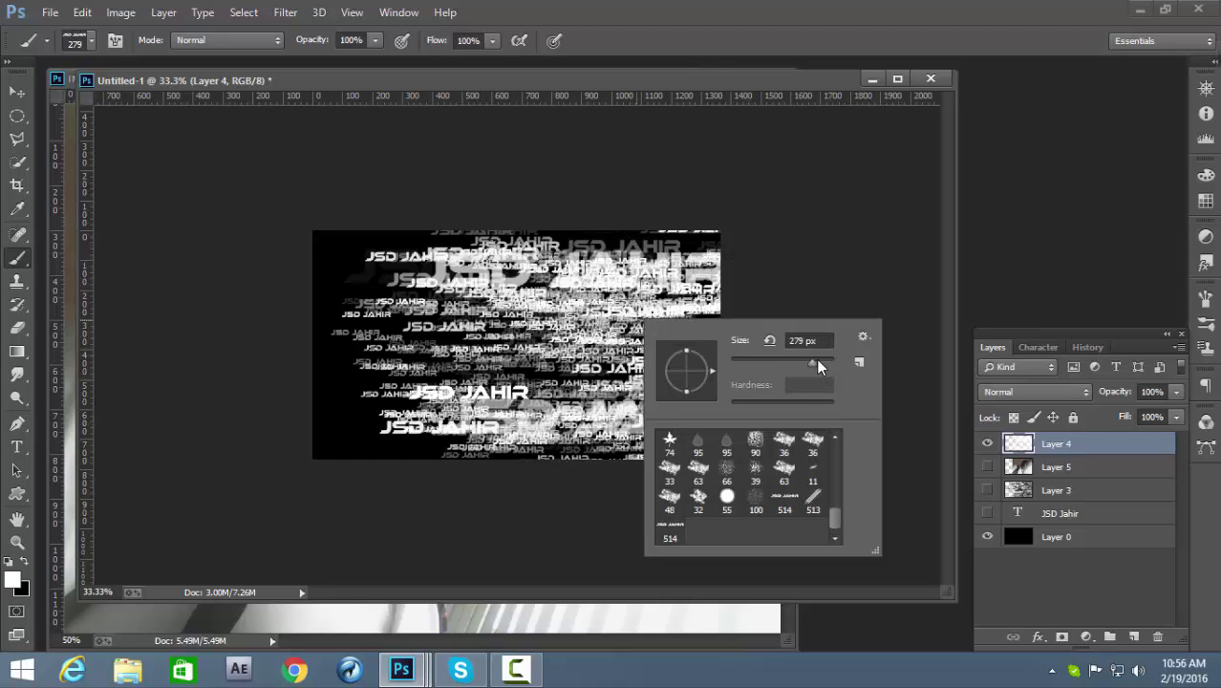
key(Escape)
drag(344, 401, 449, 454)
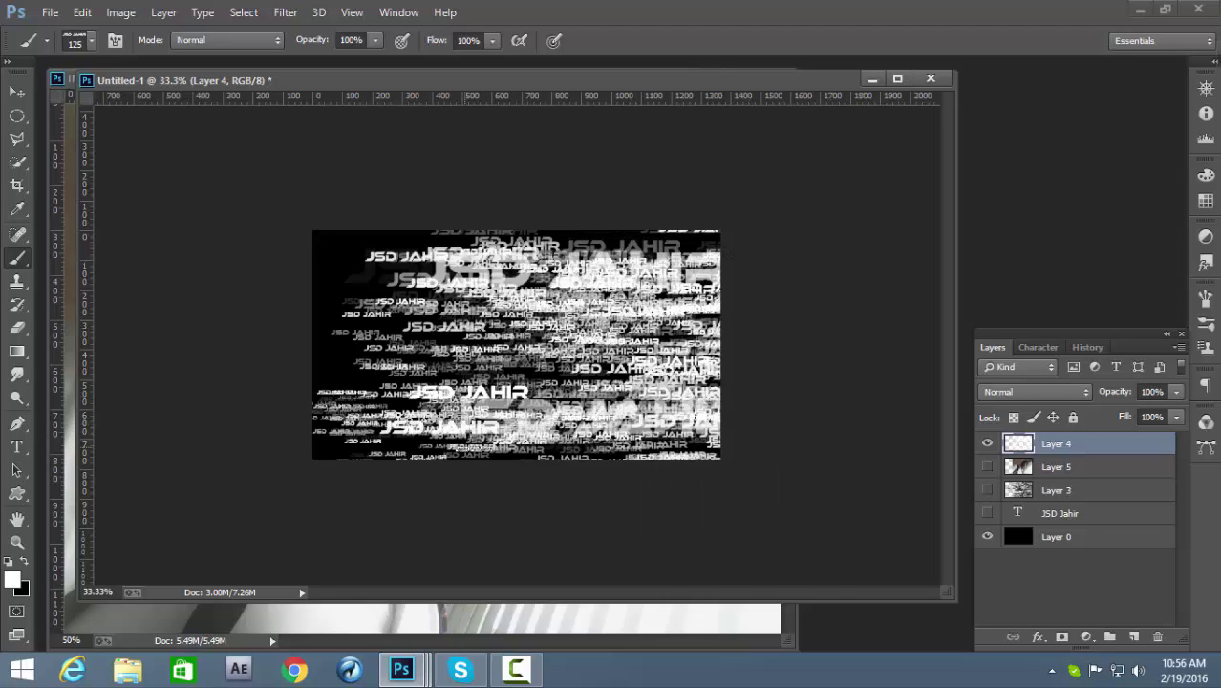
key(ctrl+z)
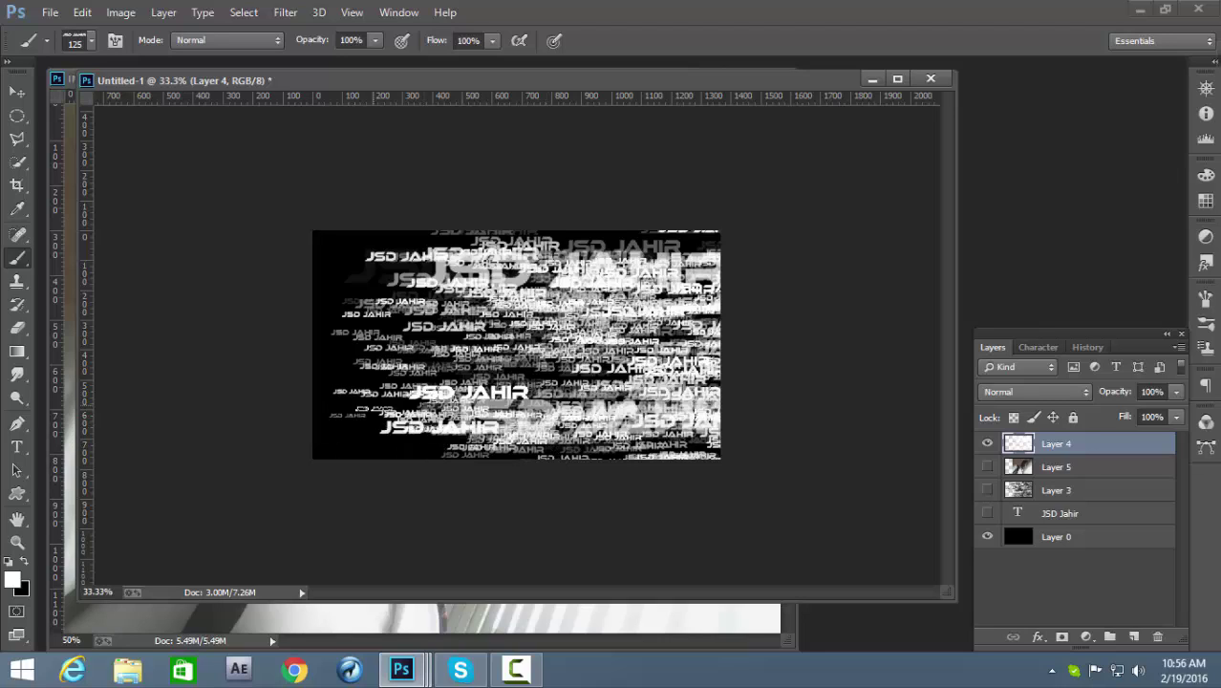
drag(355, 411, 350, 279)
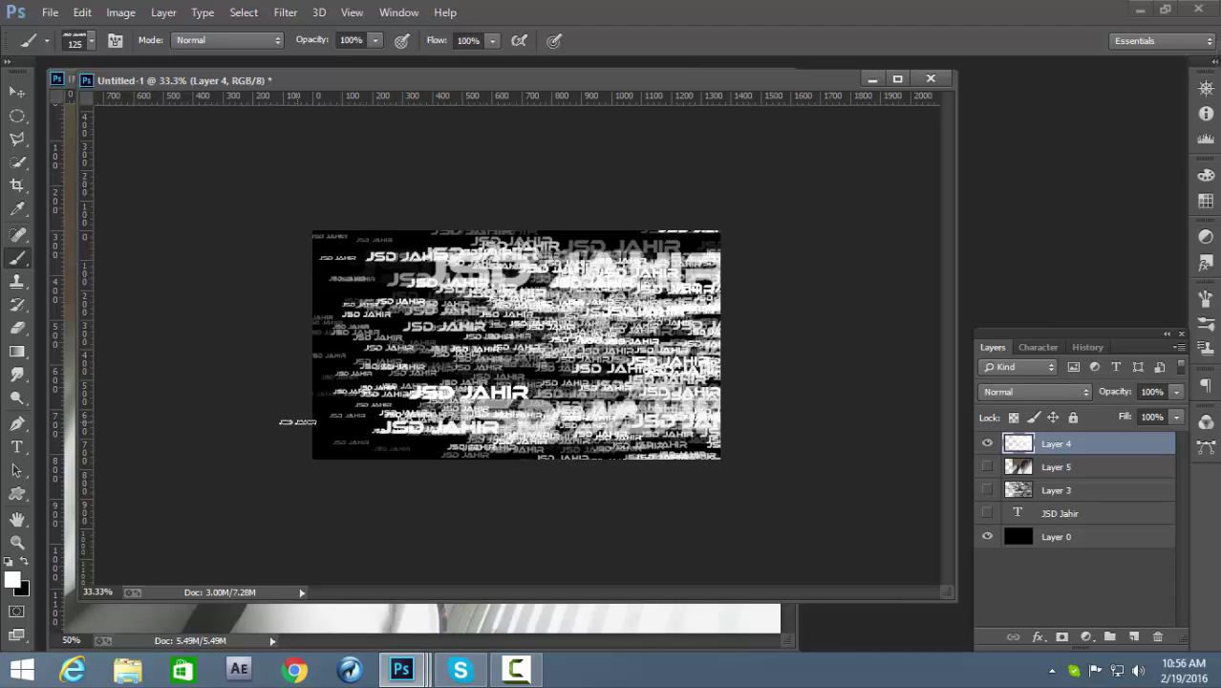
Set the brush to 139 px and add stamps across the right and lower artwork
right_click(458, 339)
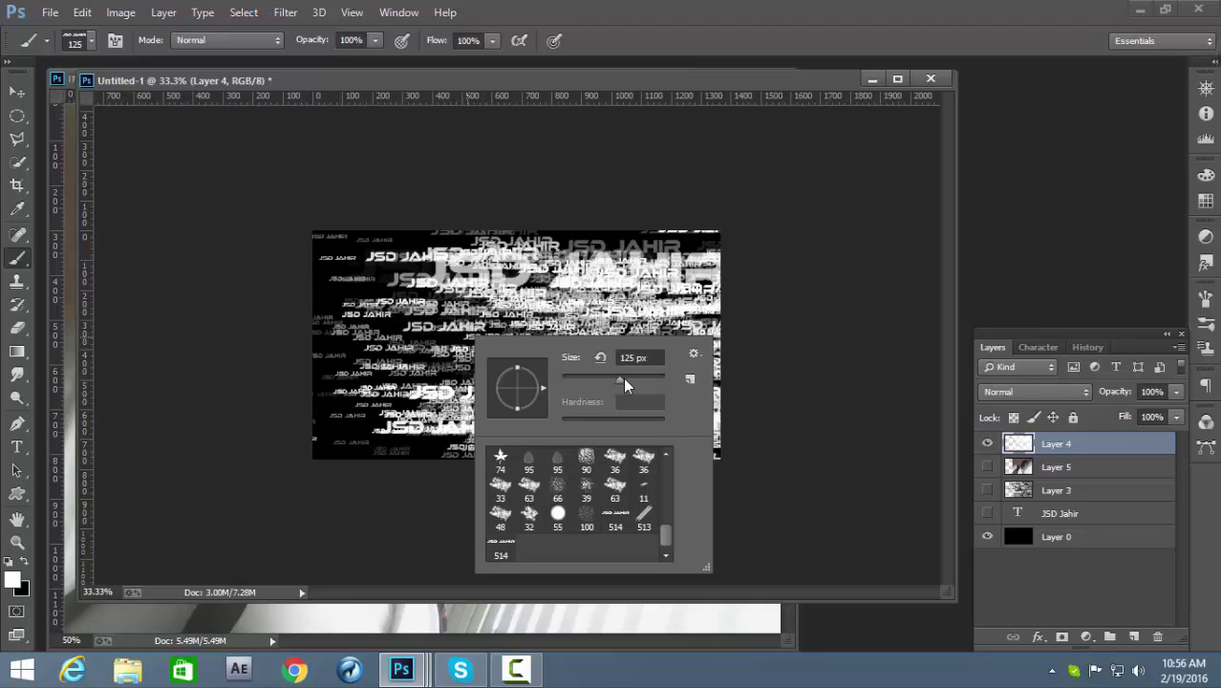
text(139)
key(Return)
drag(646, 298, 573, 441)
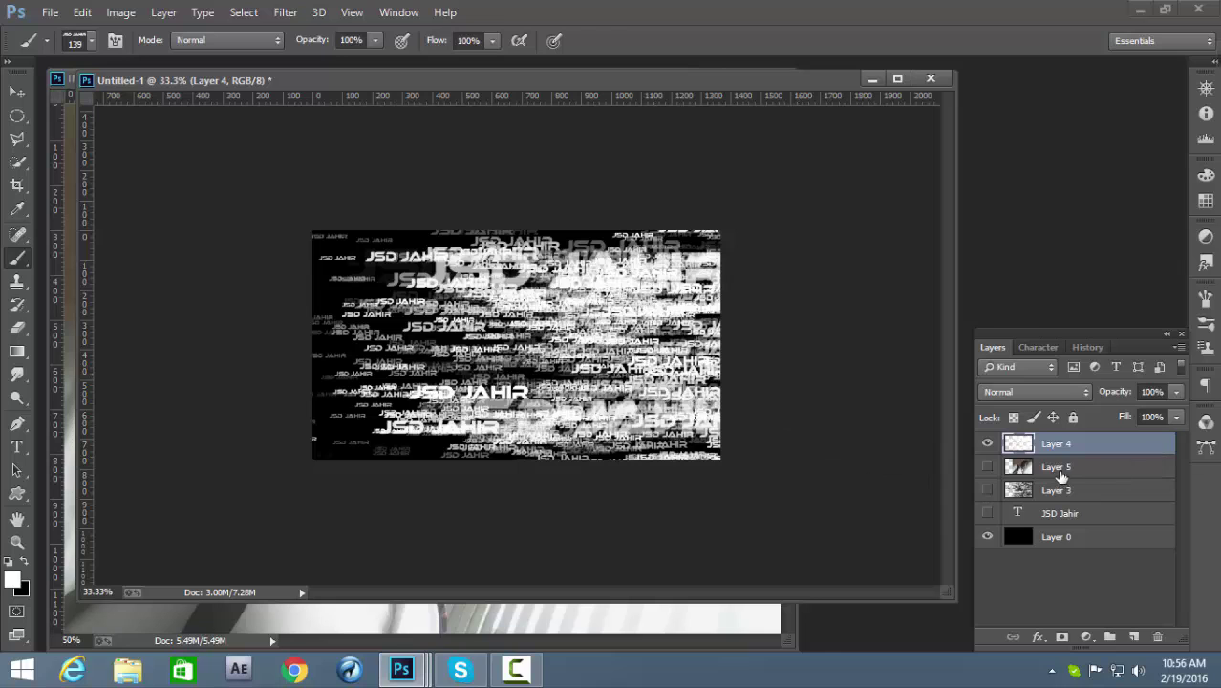
Show Layer 5, place it above Layer 4, and clip the portrait to Layer 4's text strokes
click(988, 467)
double_click(1092, 449)
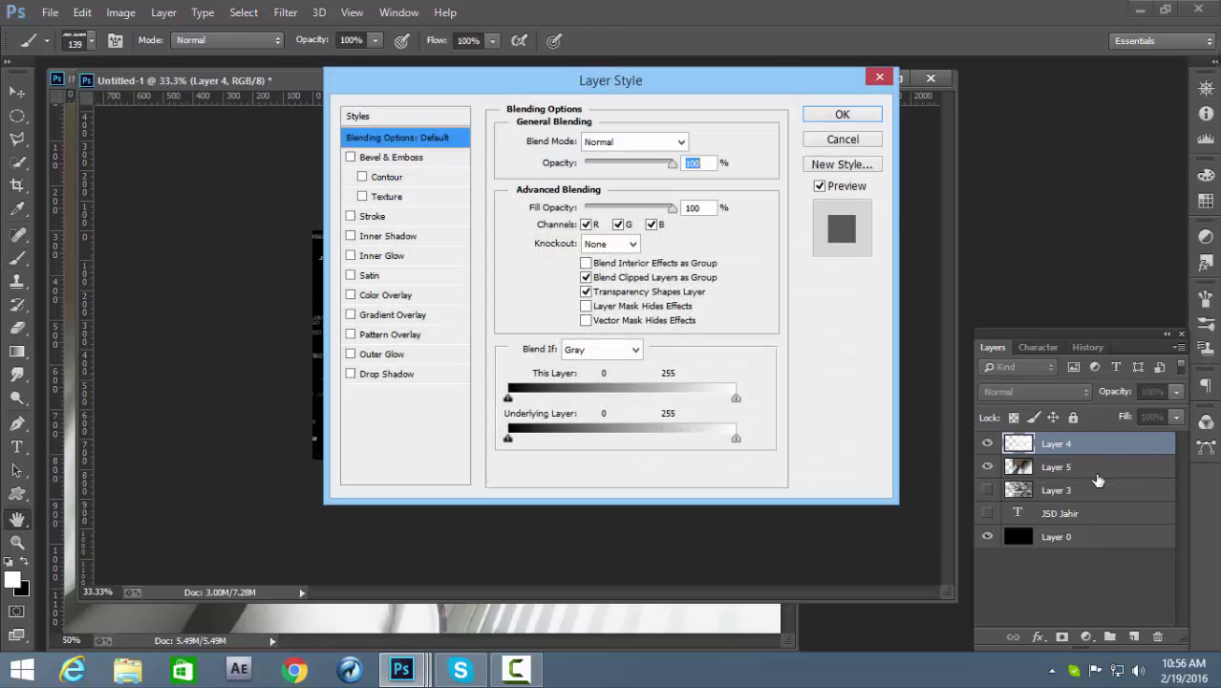
click(844, 136)
drag(1097, 458, 1015, 468)
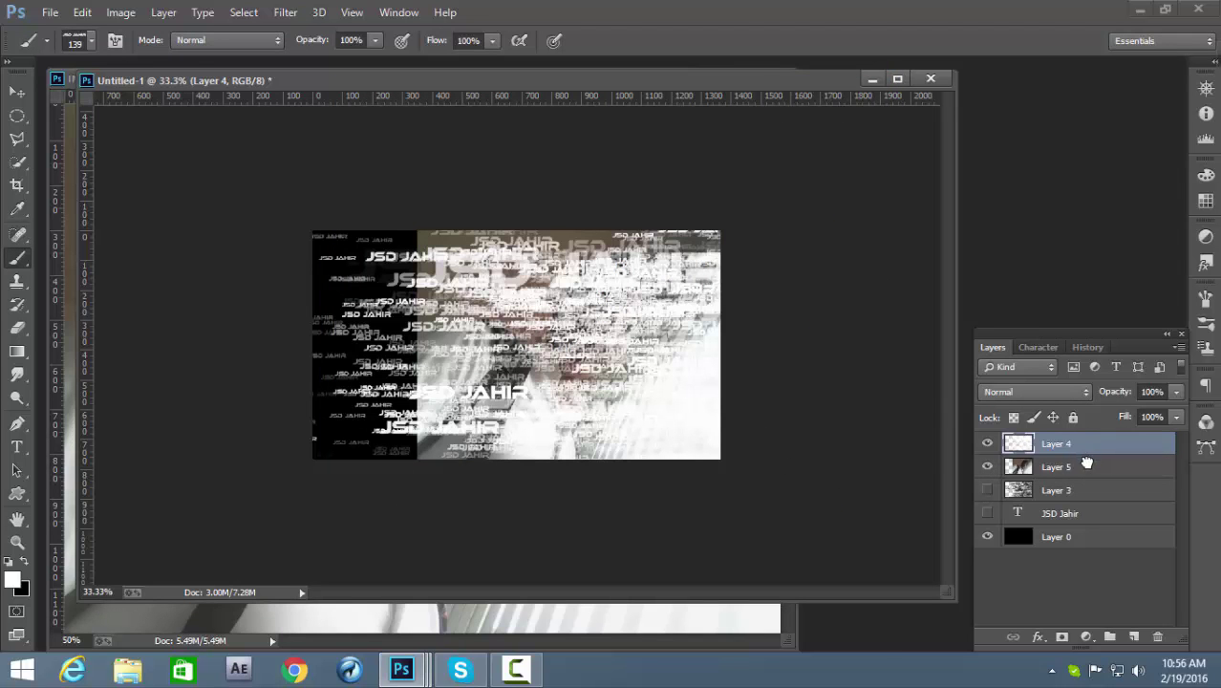
click(1072, 446)
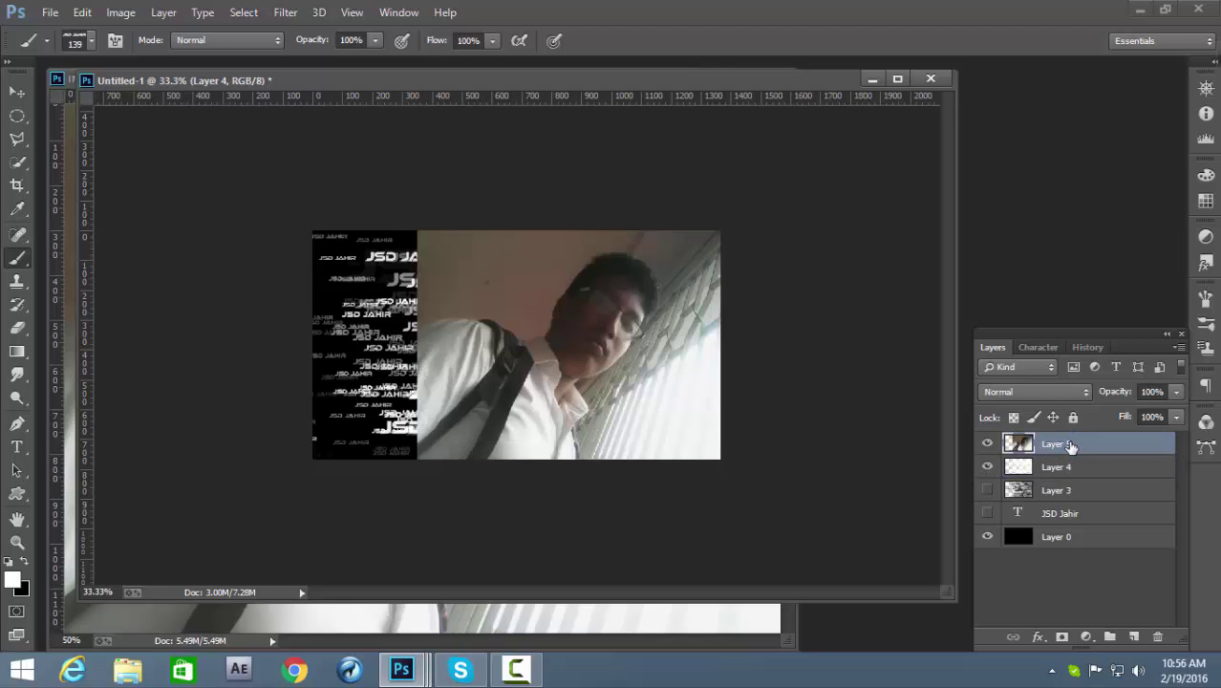
right_click(1052, 447)
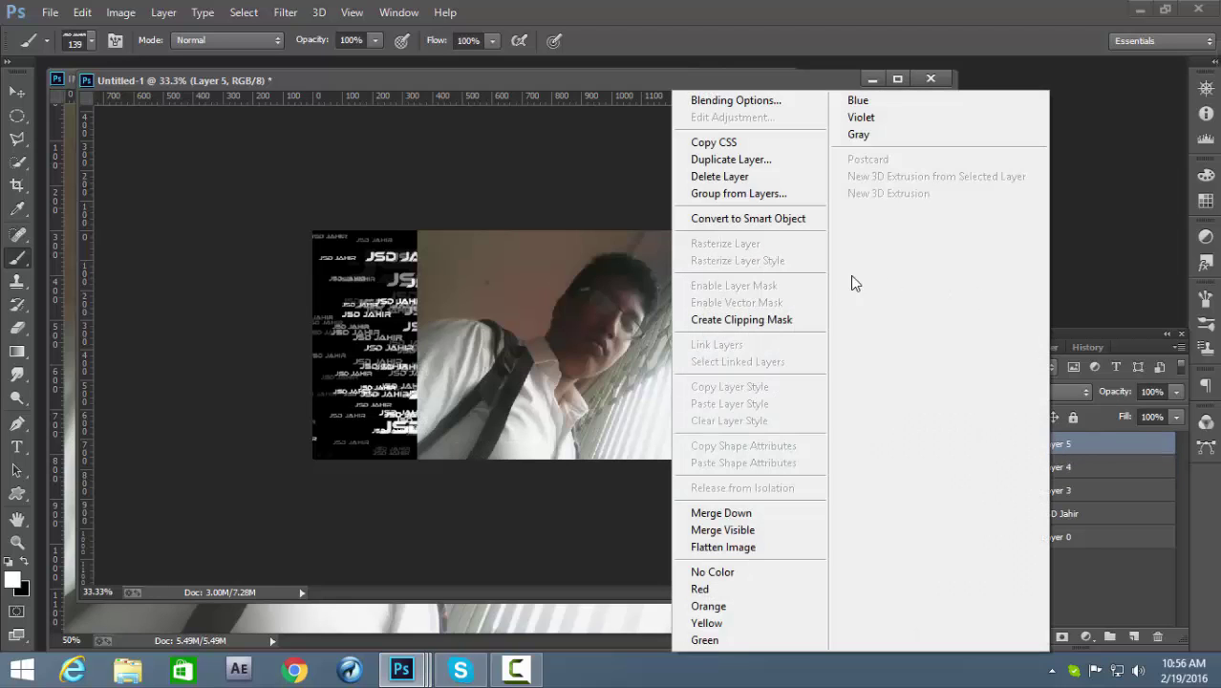
click(787, 317)
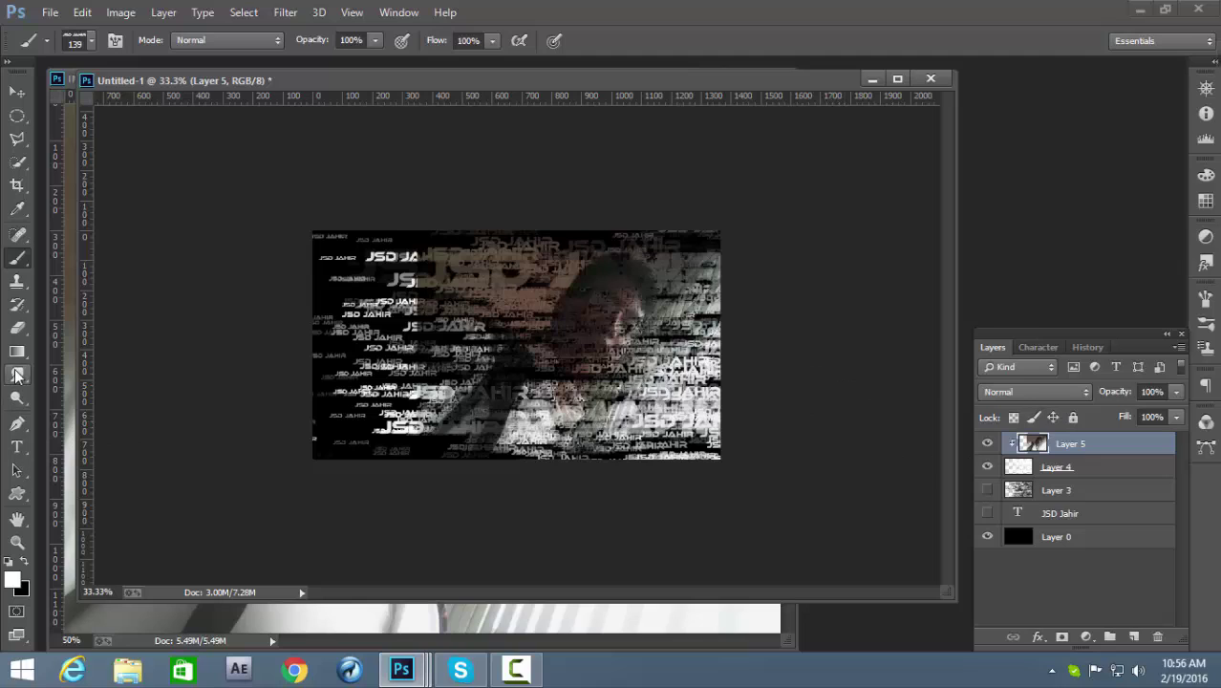
Select the Eraser with a soft round tip
click(17, 327)
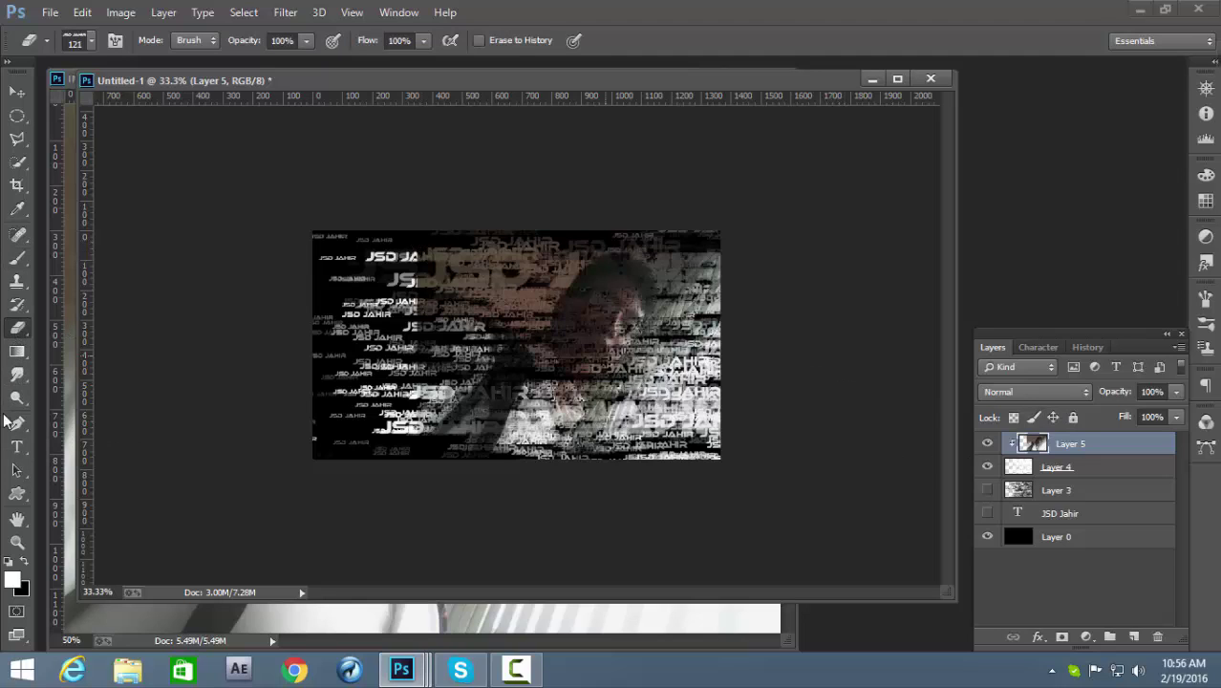
click(17, 258)
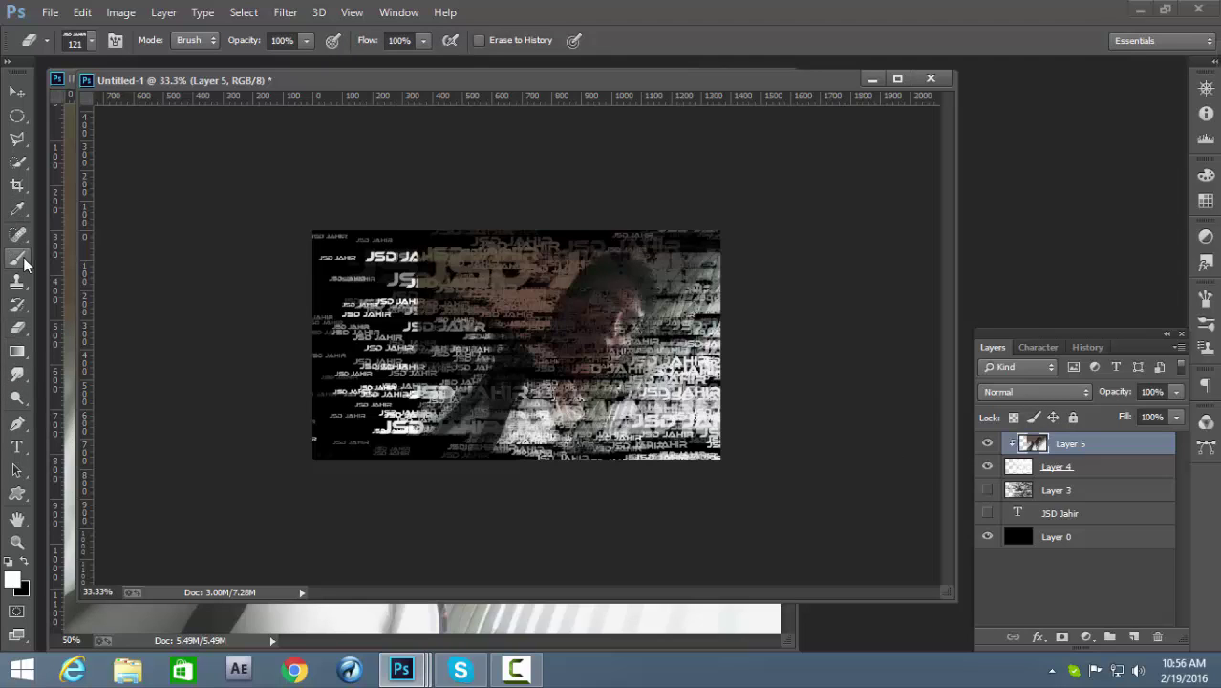
click(89, 42)
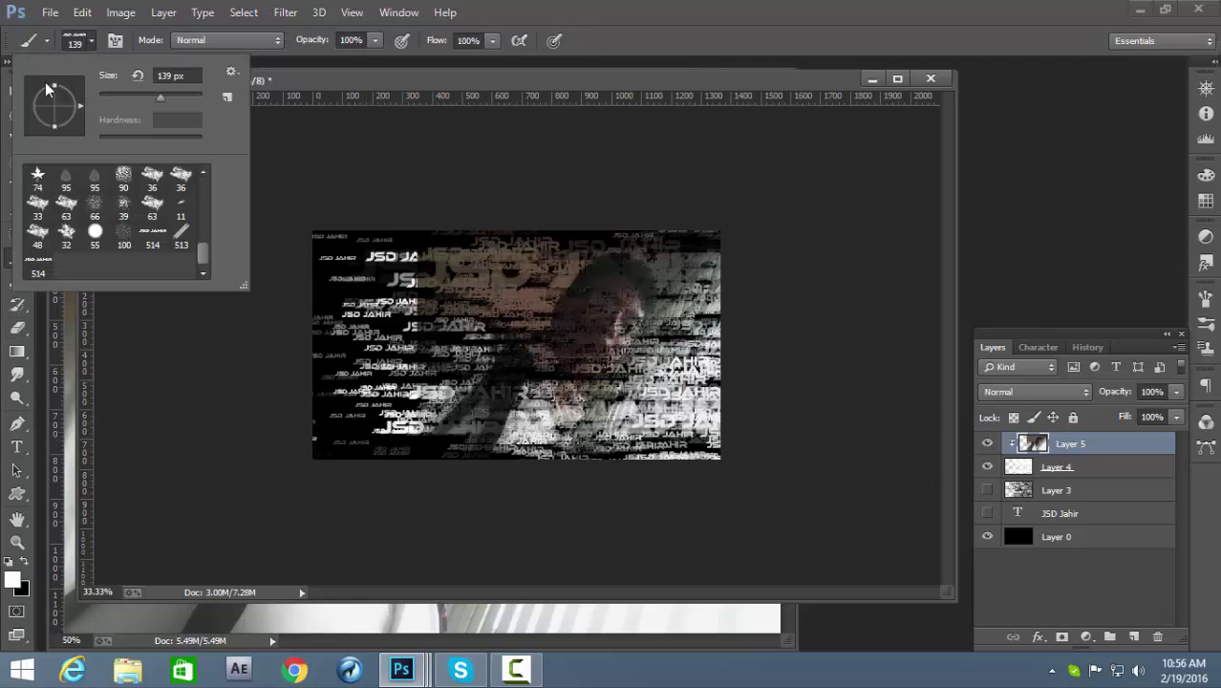
click(17, 328)
right_click(531, 333)
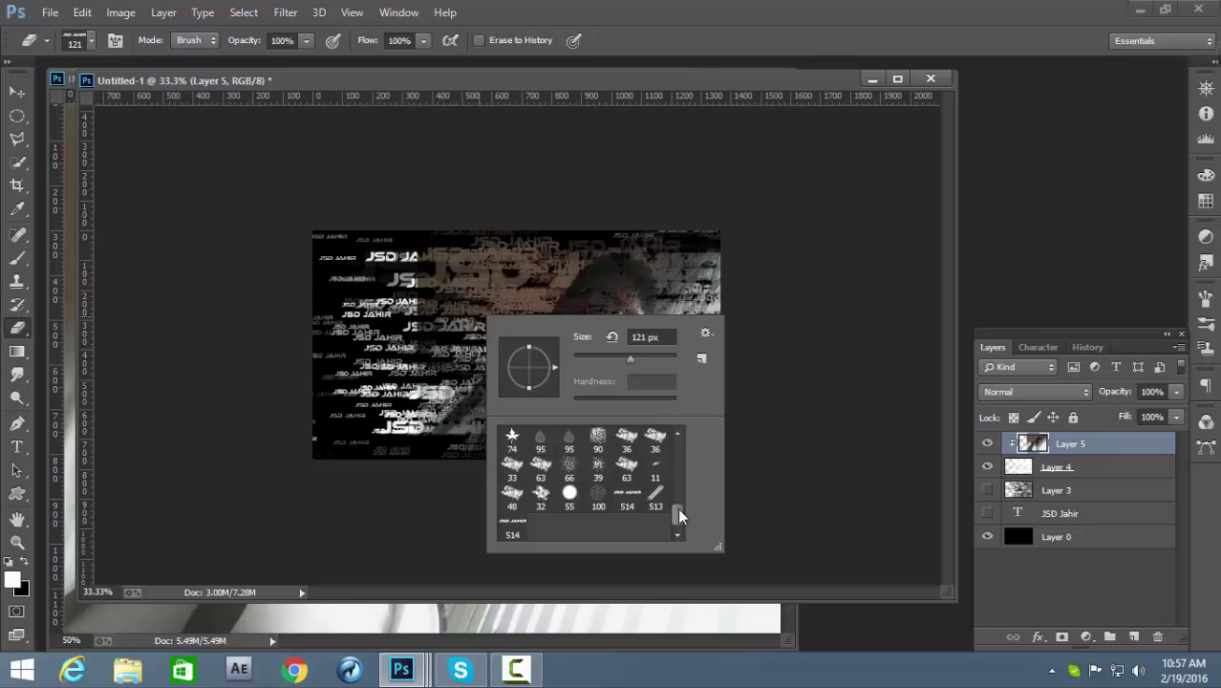
drag(678, 509, 673, 438)
click(523, 447)
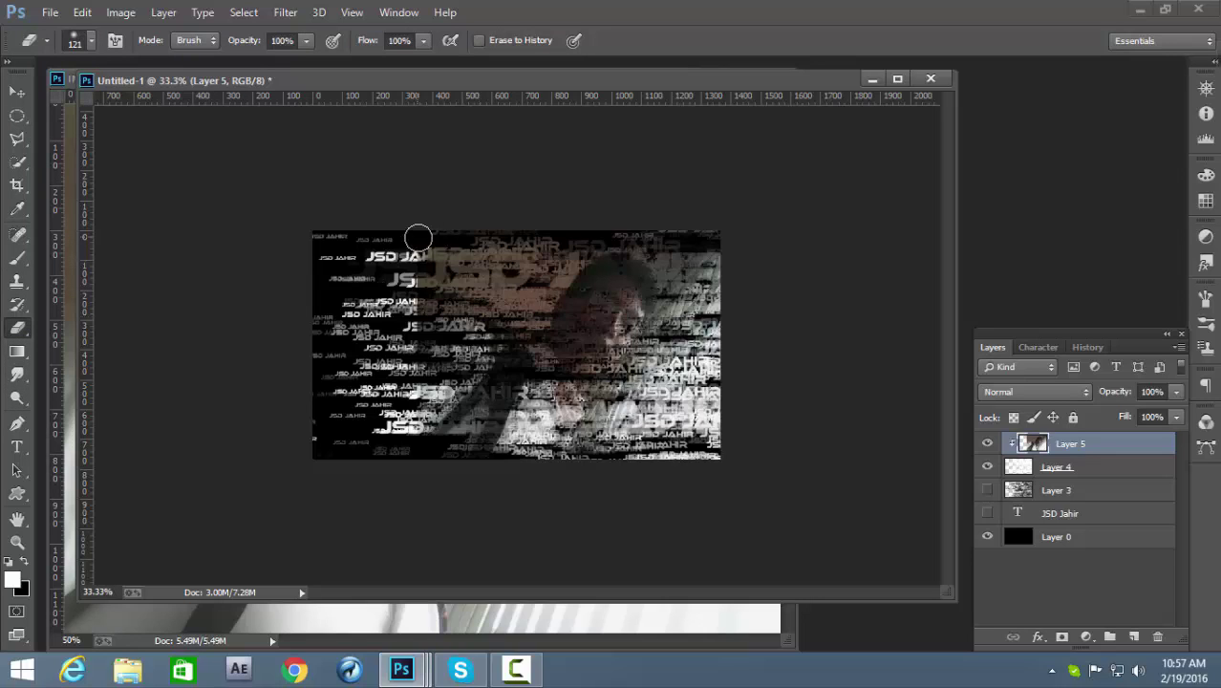
click(420, 234)
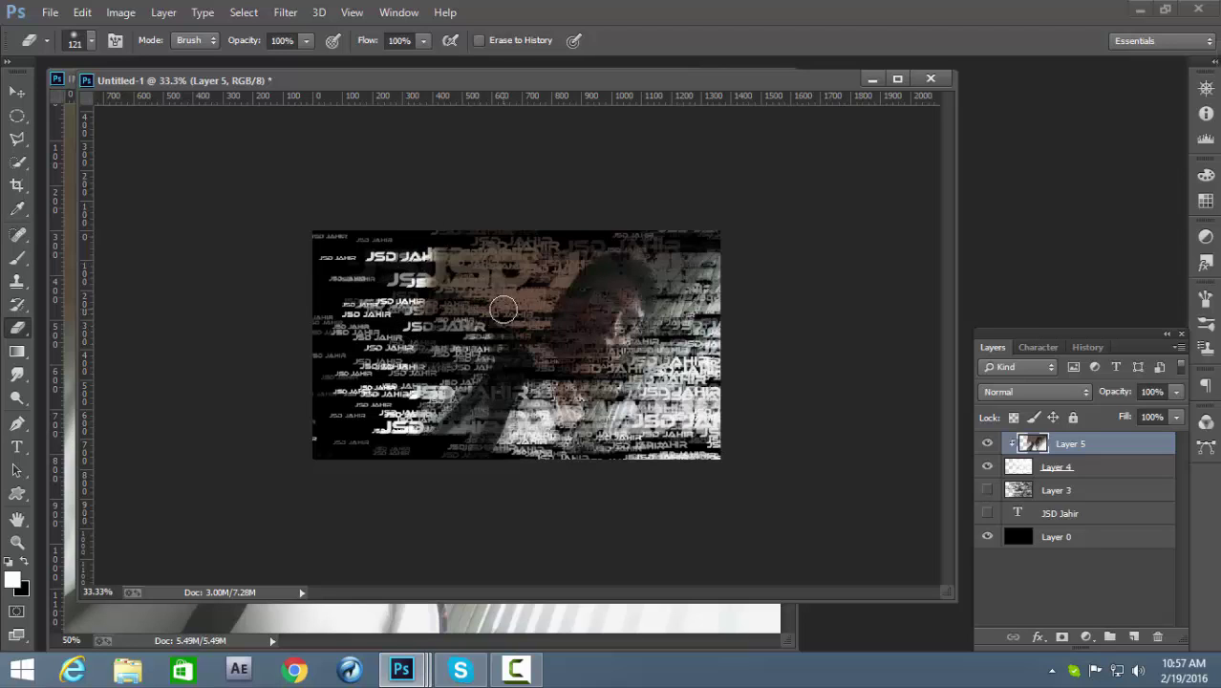
Enlarge the eraser and set Opacity 52% and Flow 57%
right_click(503, 309)
drag(655, 351, 691, 351)
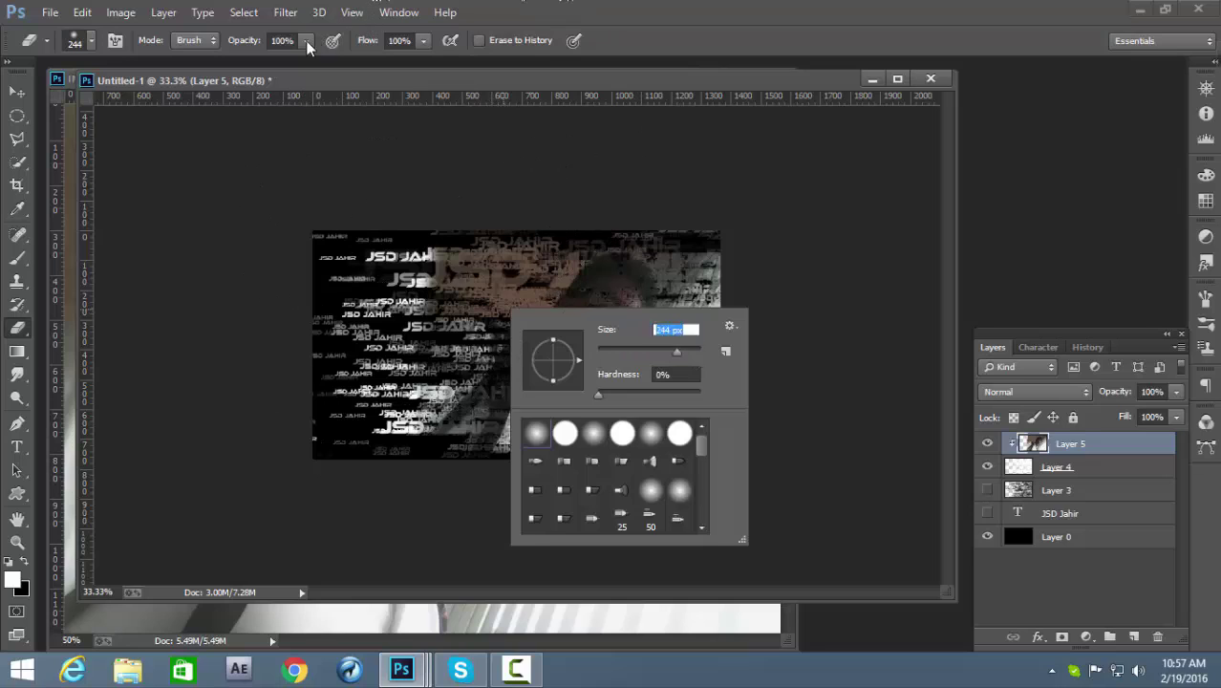
drag(307, 40, 263, 61)
drag(423, 40, 383, 62)
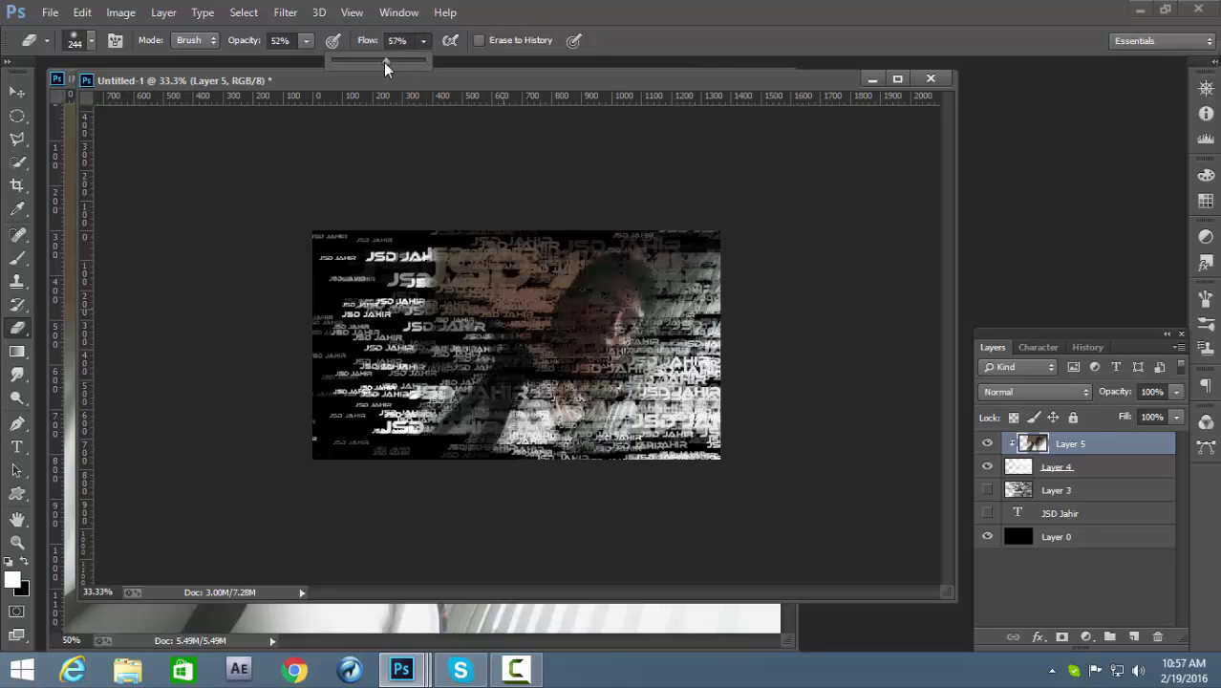
click(430, 239)
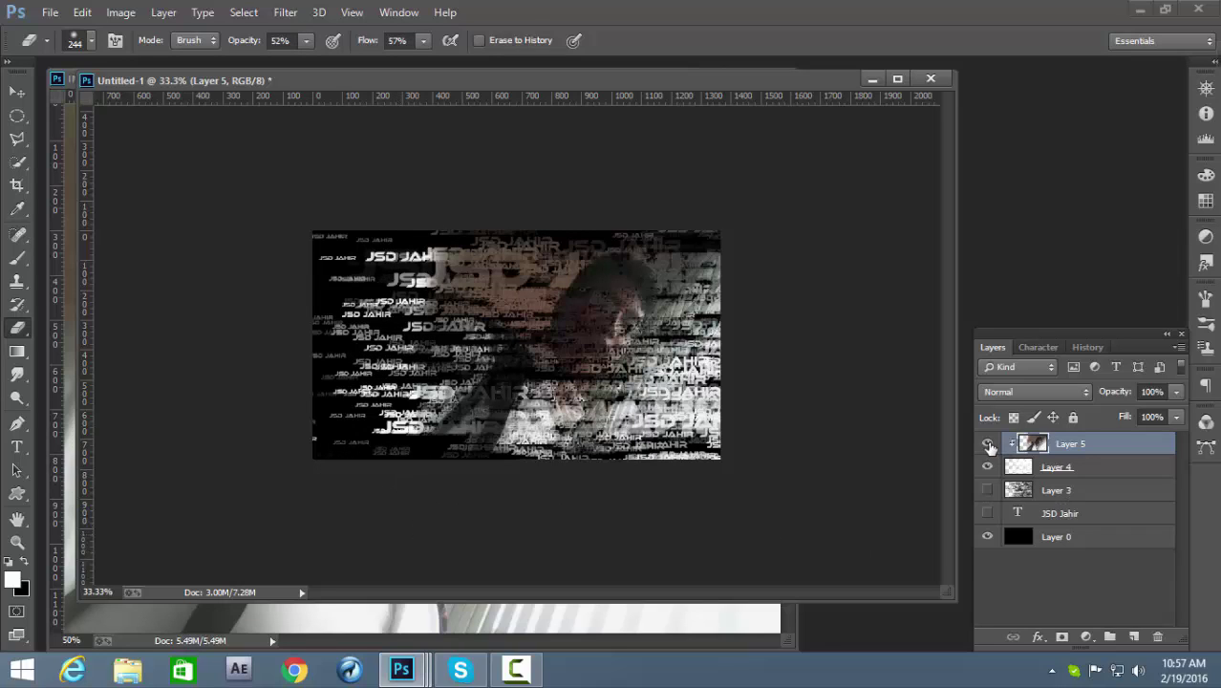
Re-clip portrait Layer 5 to Layer 4 and softly erase around the face
right_click(1067, 449)
click(792, 320)
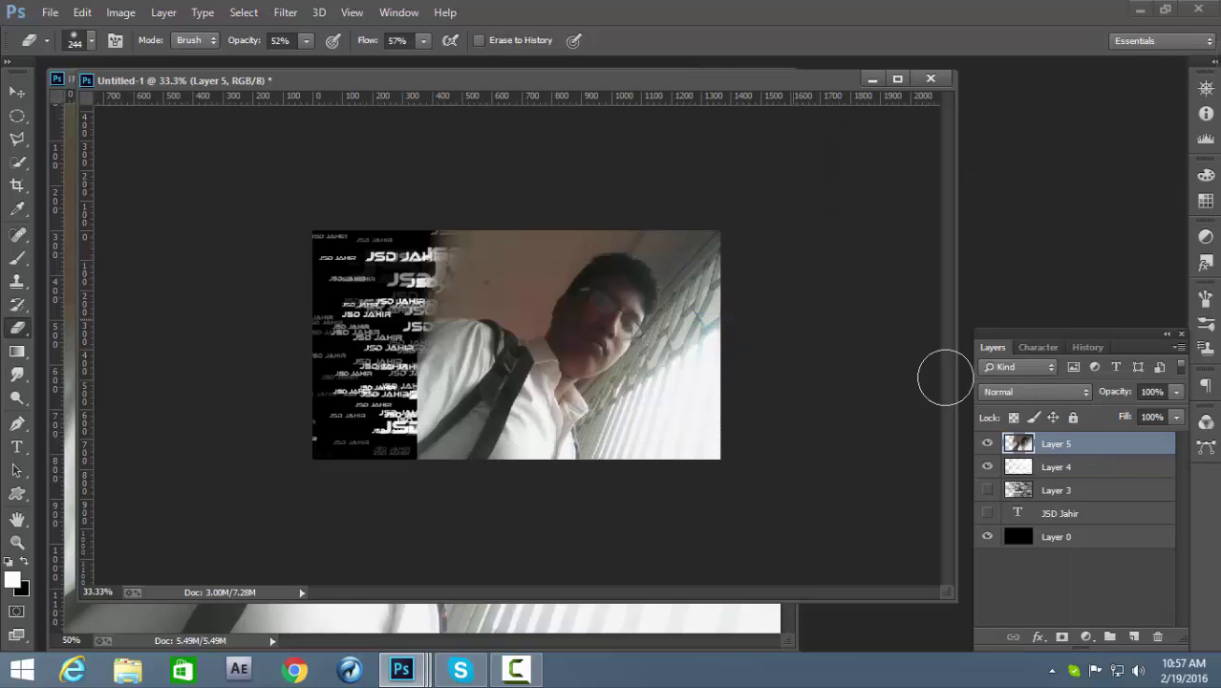
right_click(1058, 457)
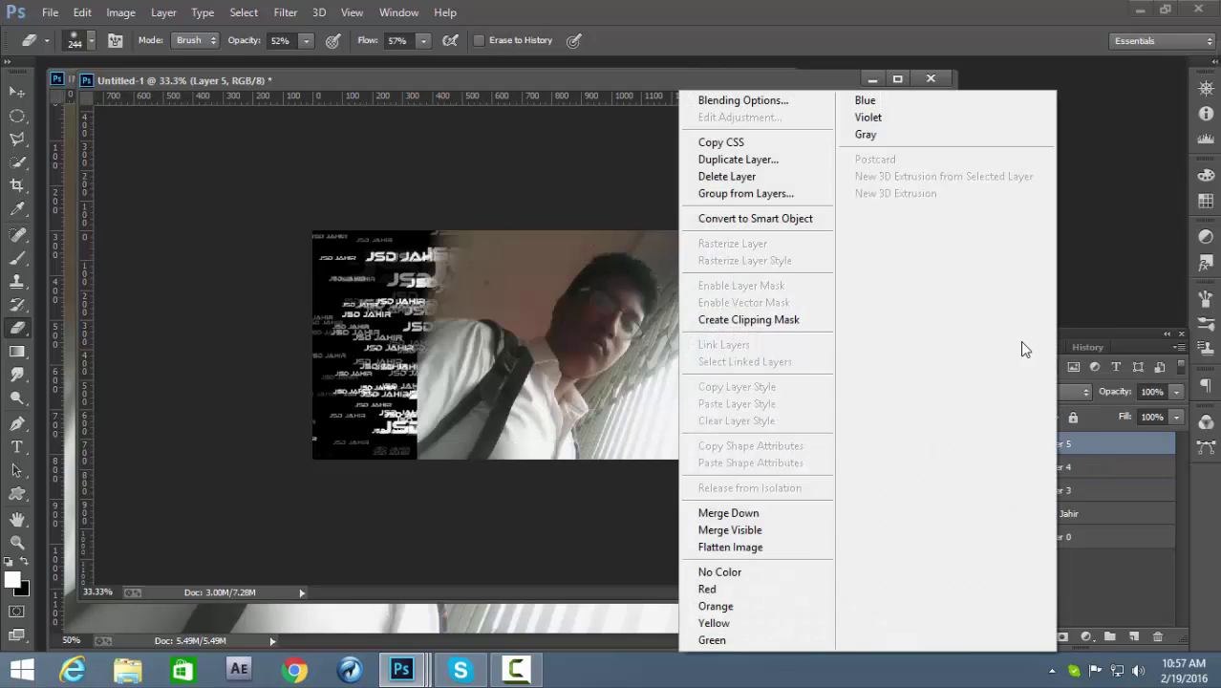
click(763, 320)
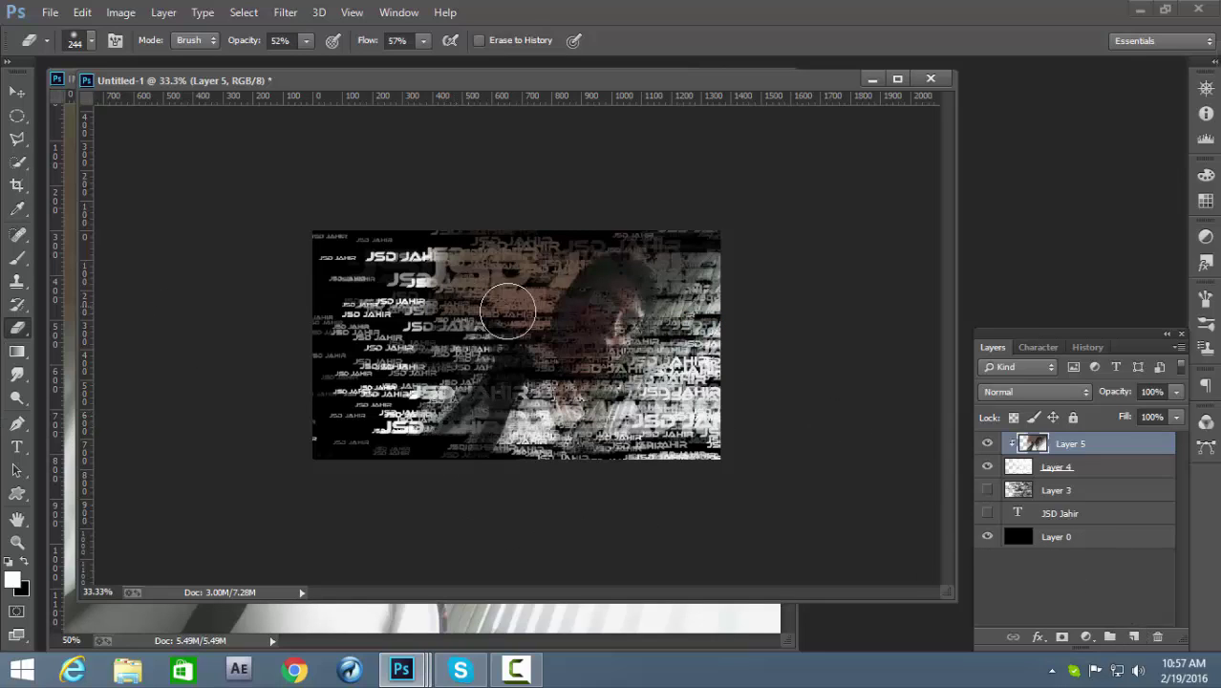
drag(507, 312, 636, 340)
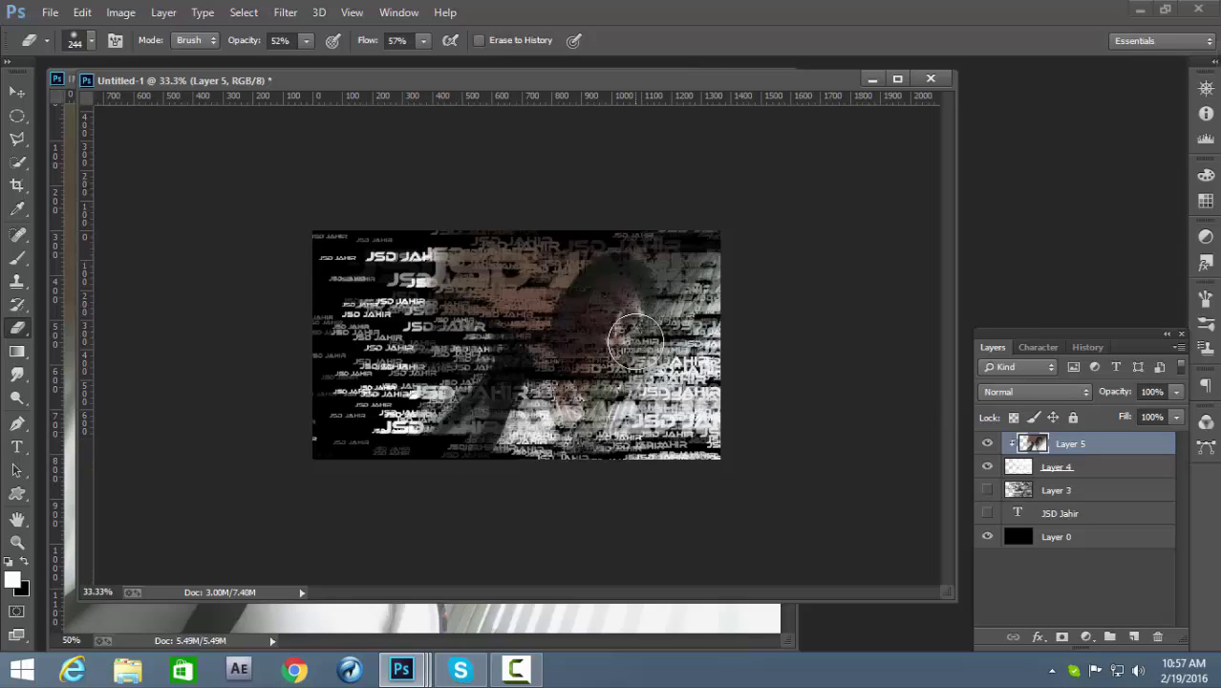
click(1075, 467)
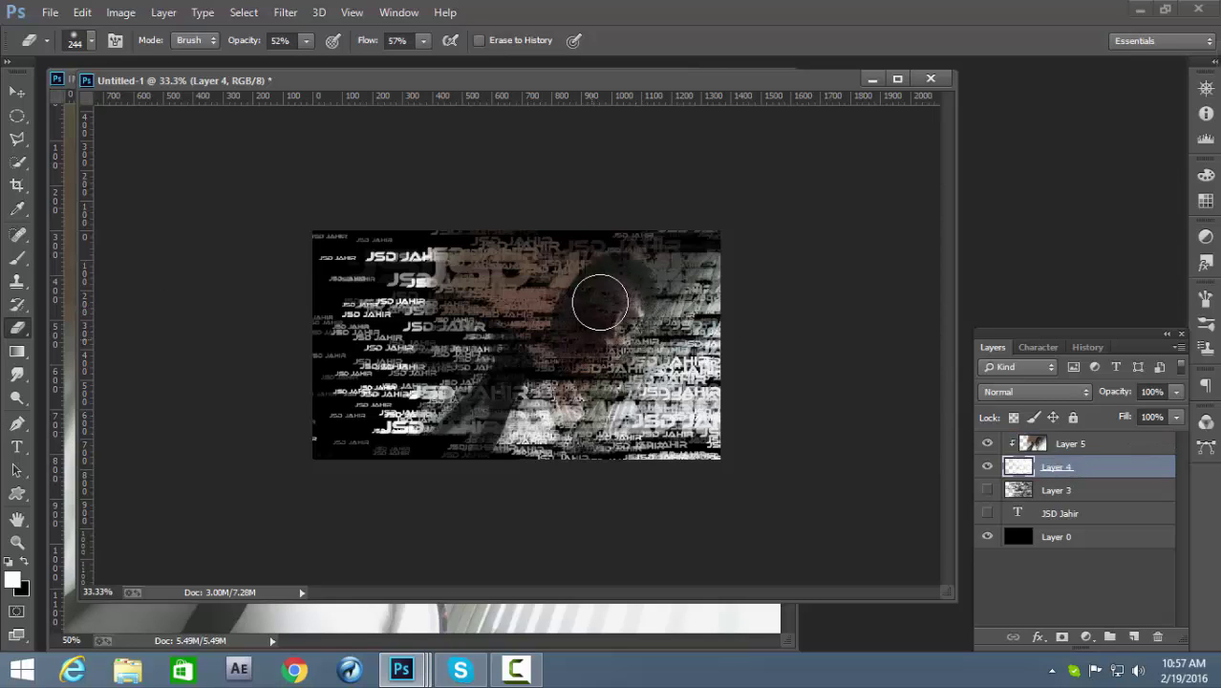
key(alt+bracketright)
Switch to a soft round brush and test a stroke over the face, then undo it
click(14, 260)
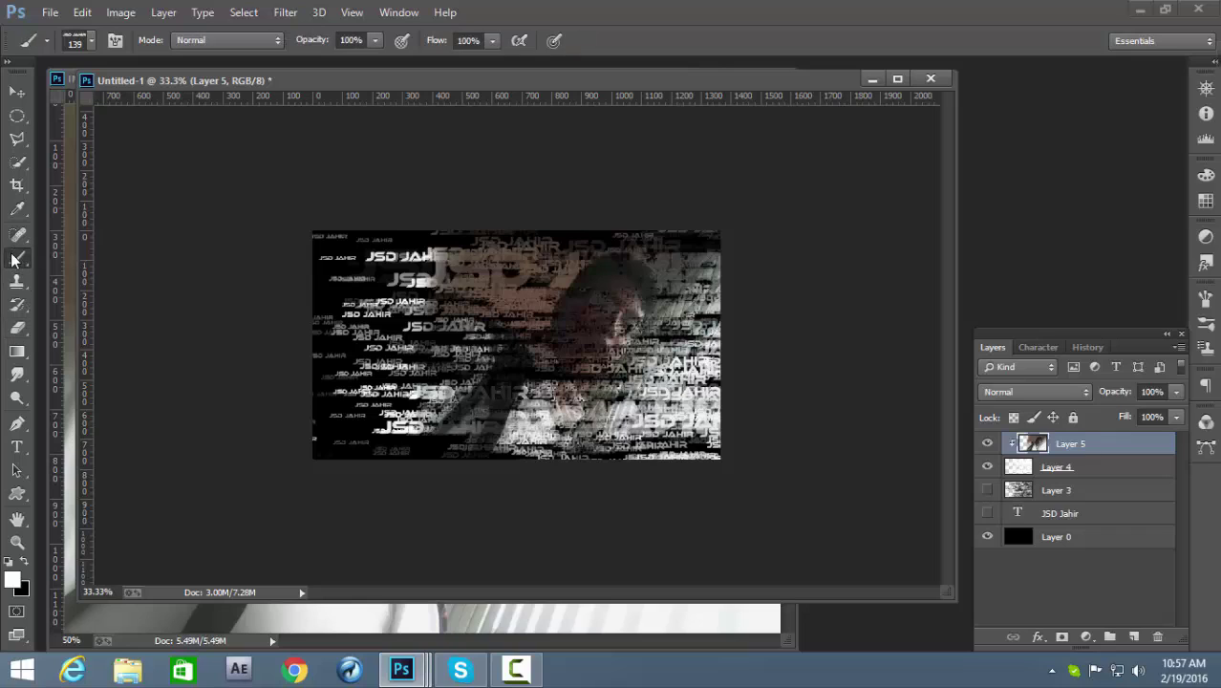
right_click(596, 301)
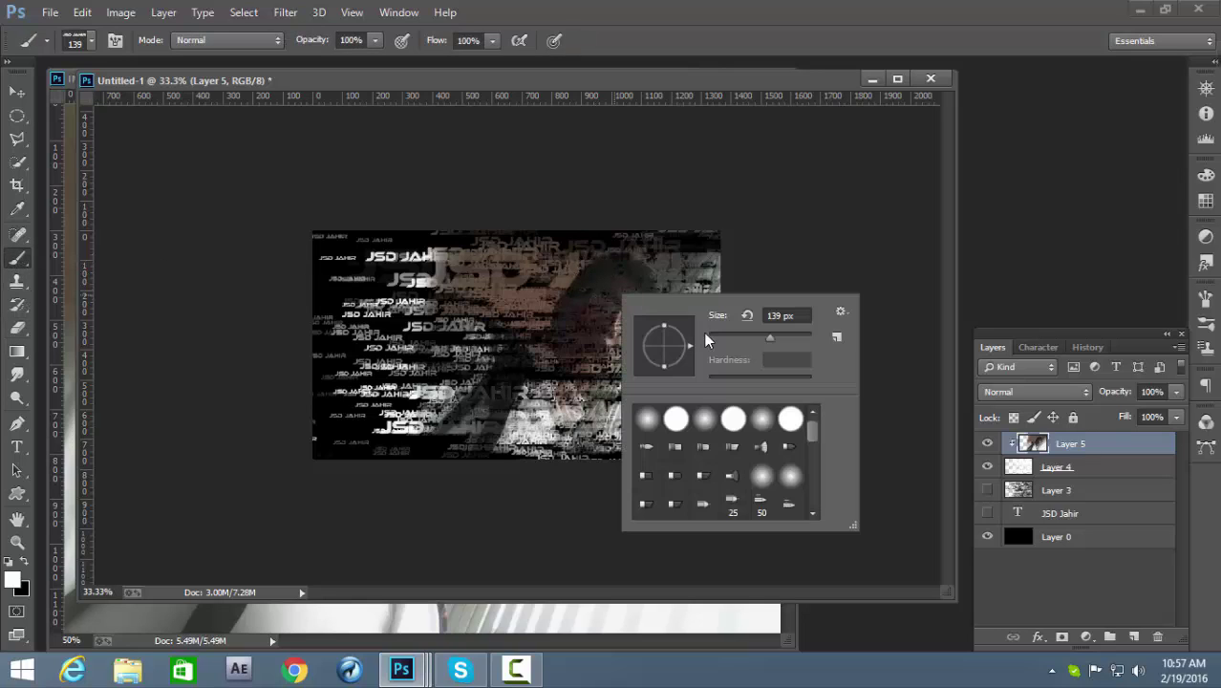
click(648, 425)
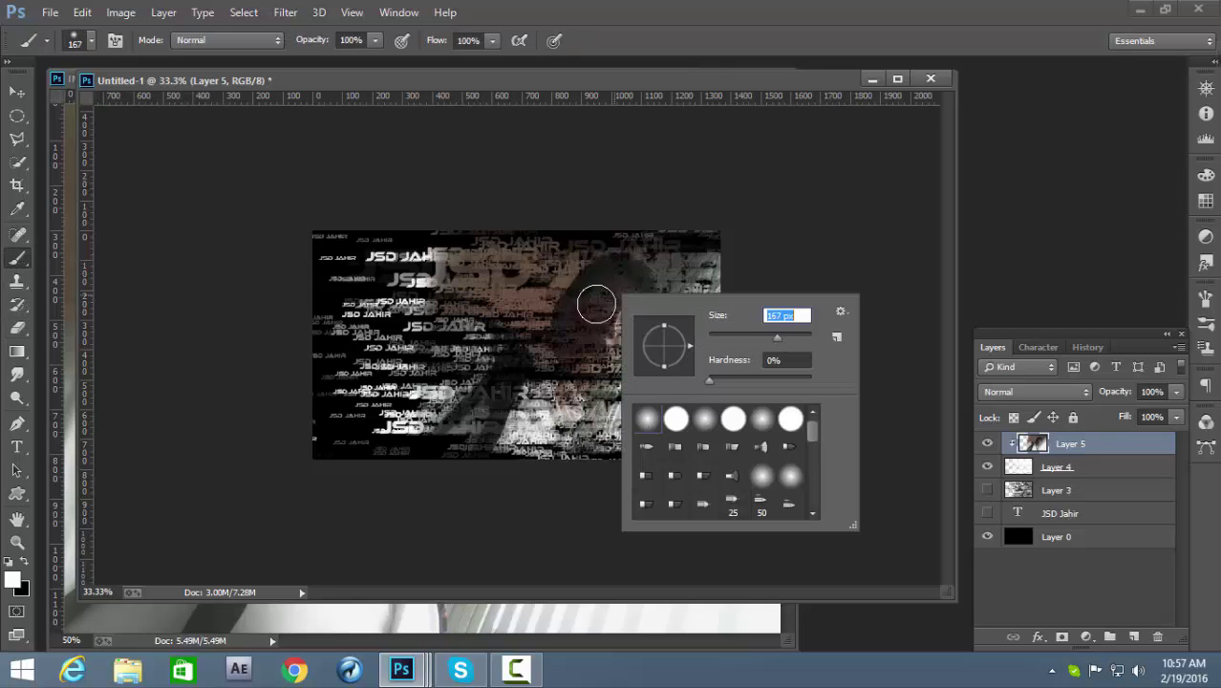
key(Return)
drag(596, 304, 594, 332)
key(ctrl+z)
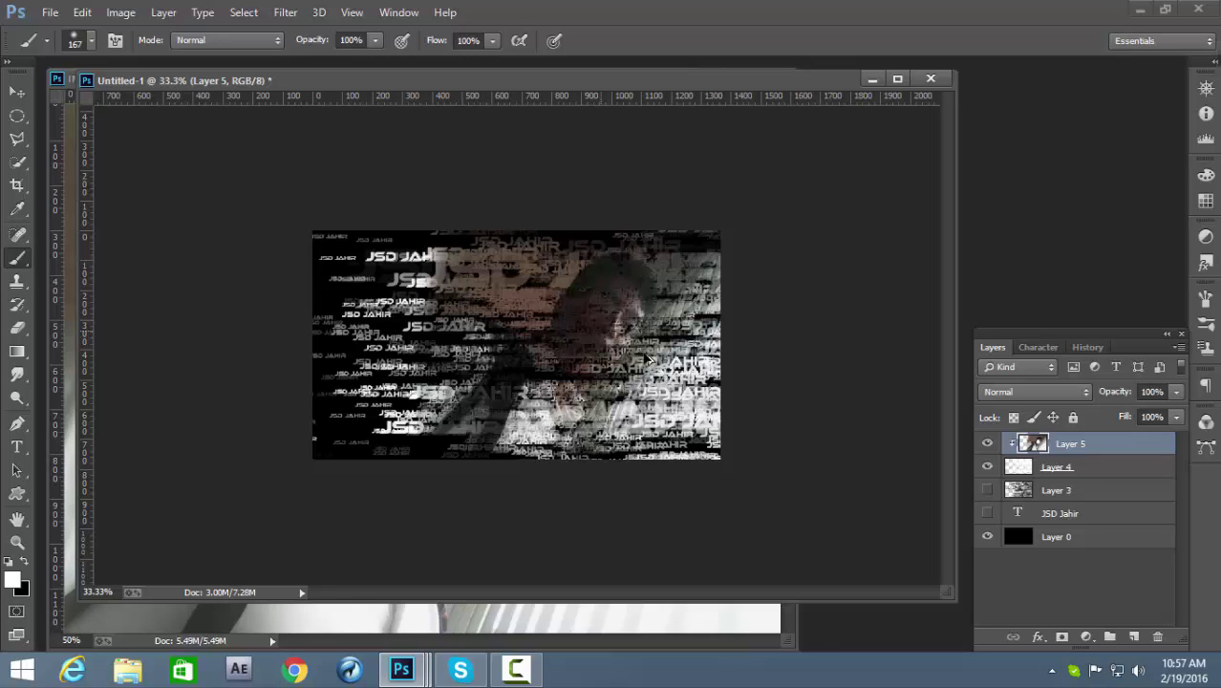
Try brightening the face on Layer 4, undo it, and resize the brush to about 118 px on Layer 5
click(1077, 476)
drag(621, 334, 613, 307)
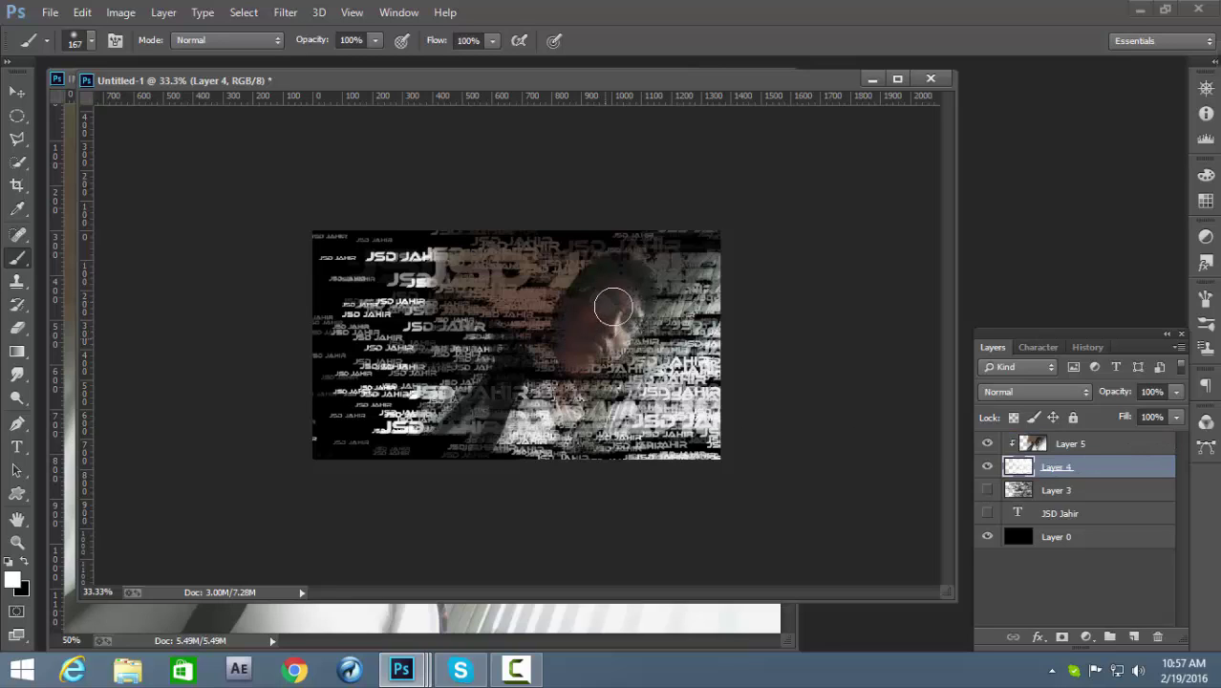
key(ctrl+z)
key(alt+bracketright)
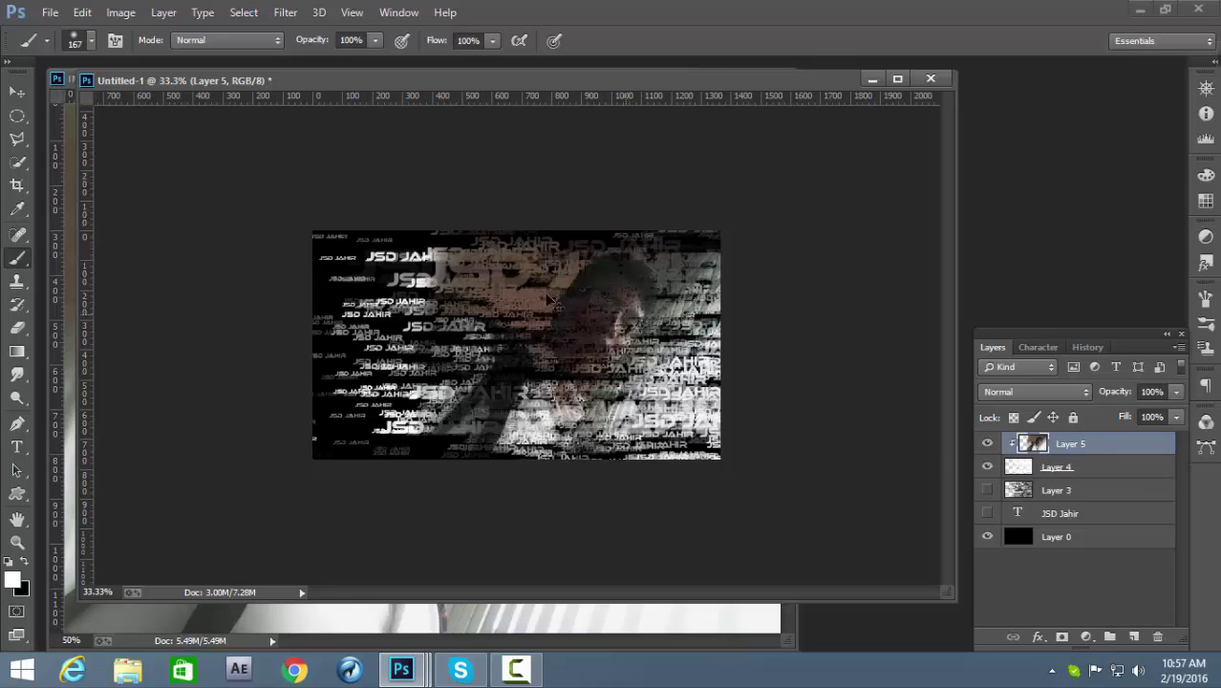
scroll(549, 301, up, 5)
right_click(601, 286)
drag(769, 359, 759, 362)
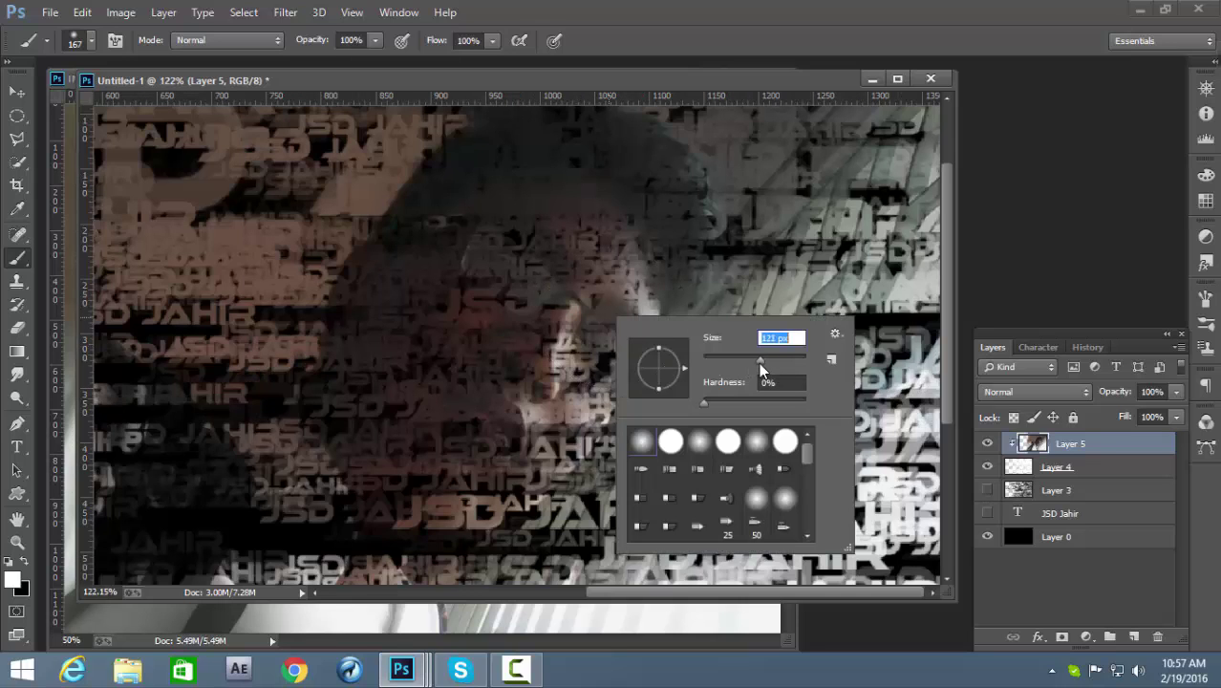
Set the soft brush to Flow 52%, Opacity 58% and size 332 px
click(492, 40)
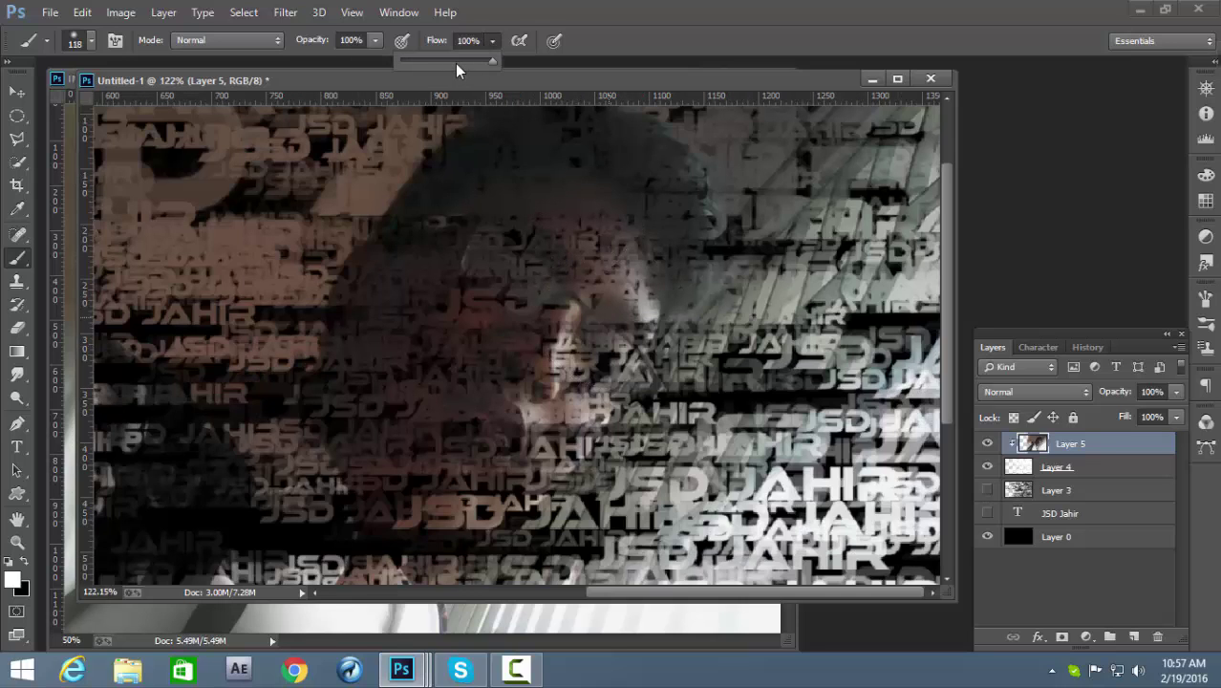
click(446, 61)
click(375, 40)
click(336, 60)
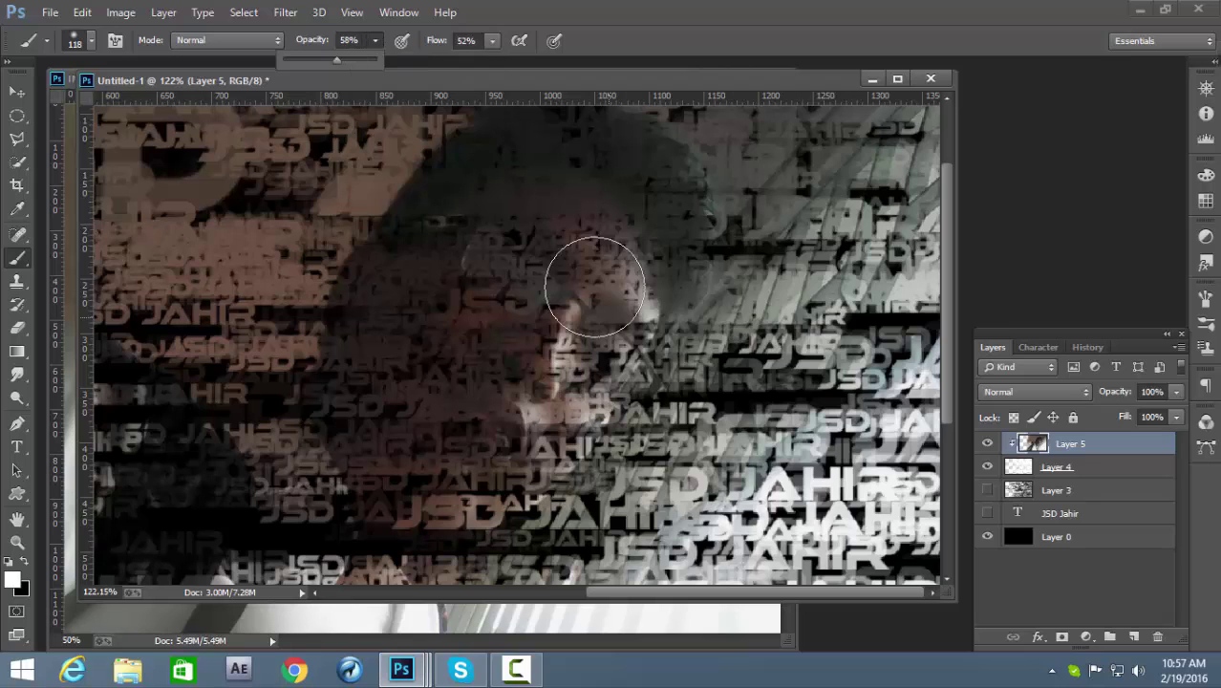
right_click(594, 287)
key(Return)
mouse_move(517, 314)
mouse_down()
mouse_move(540, 311)
mouse_move(473, 323)
mouse_move(526, 307)
mouse_move(492, 373)
mouse_move(519, 318)
mouse_move(378, 474)
mouse_up()
key(ctrl+z)
Paint softly on Layer 4 to reveal the face, check it at 100%, then zoom out to 50%
click(1055, 467)
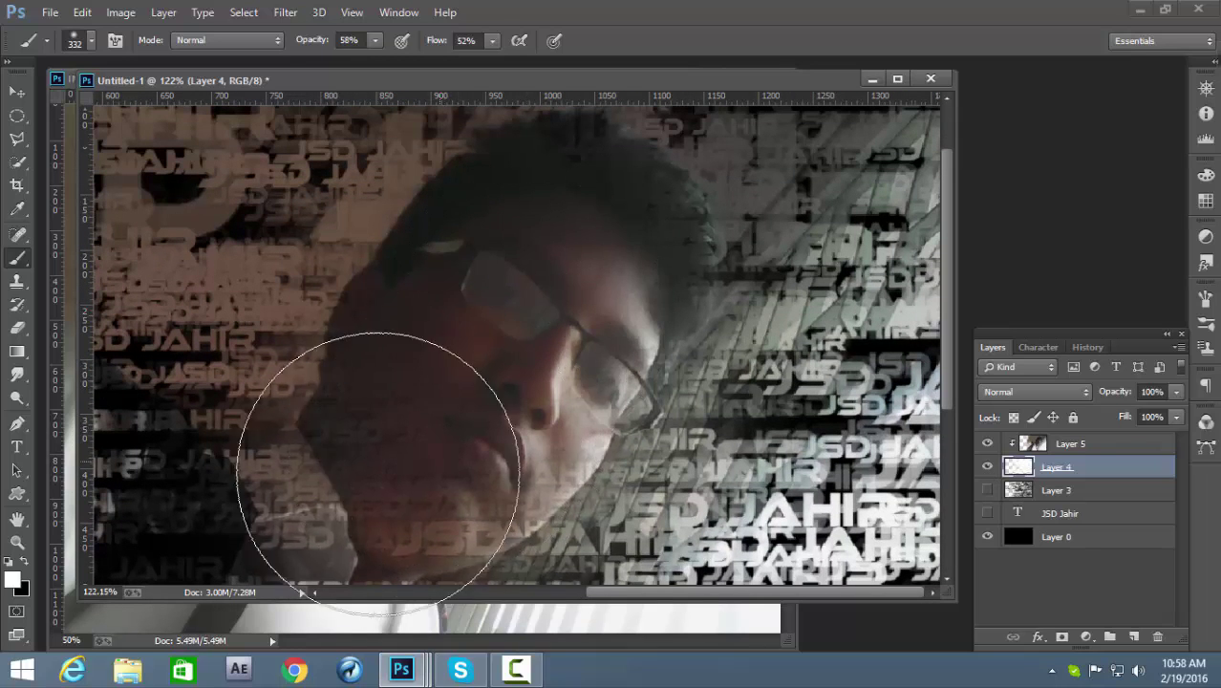
key(ctrl+z)
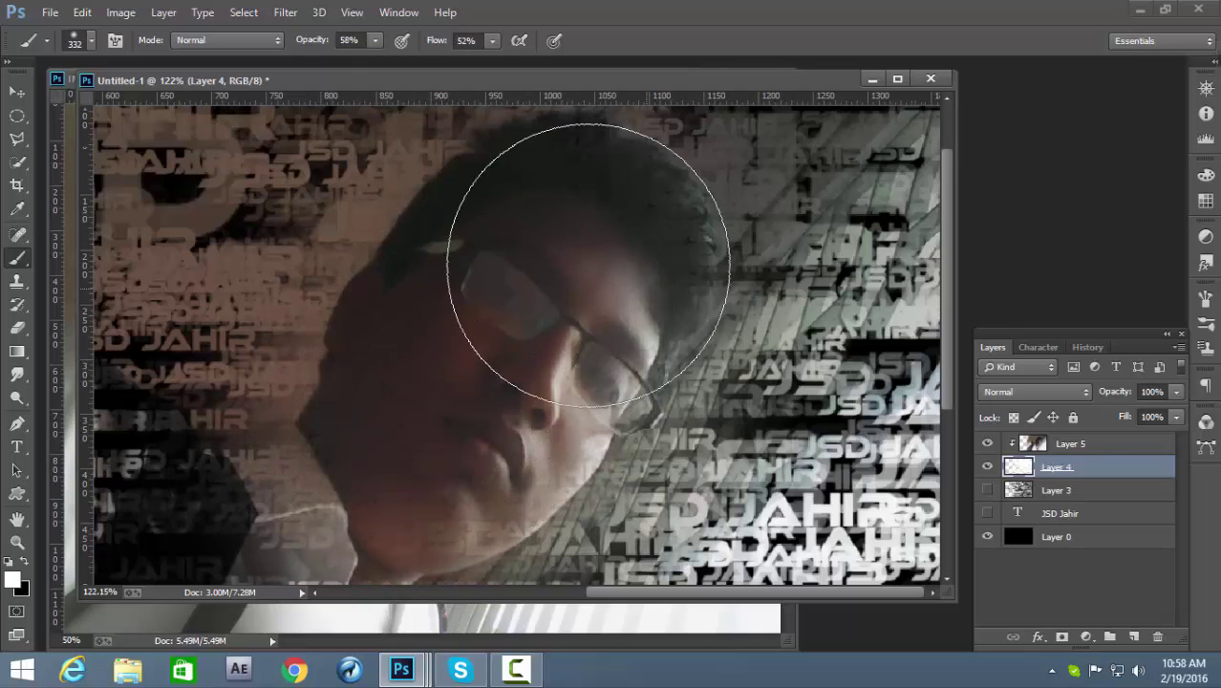
drag(420, 429, 588, 396)
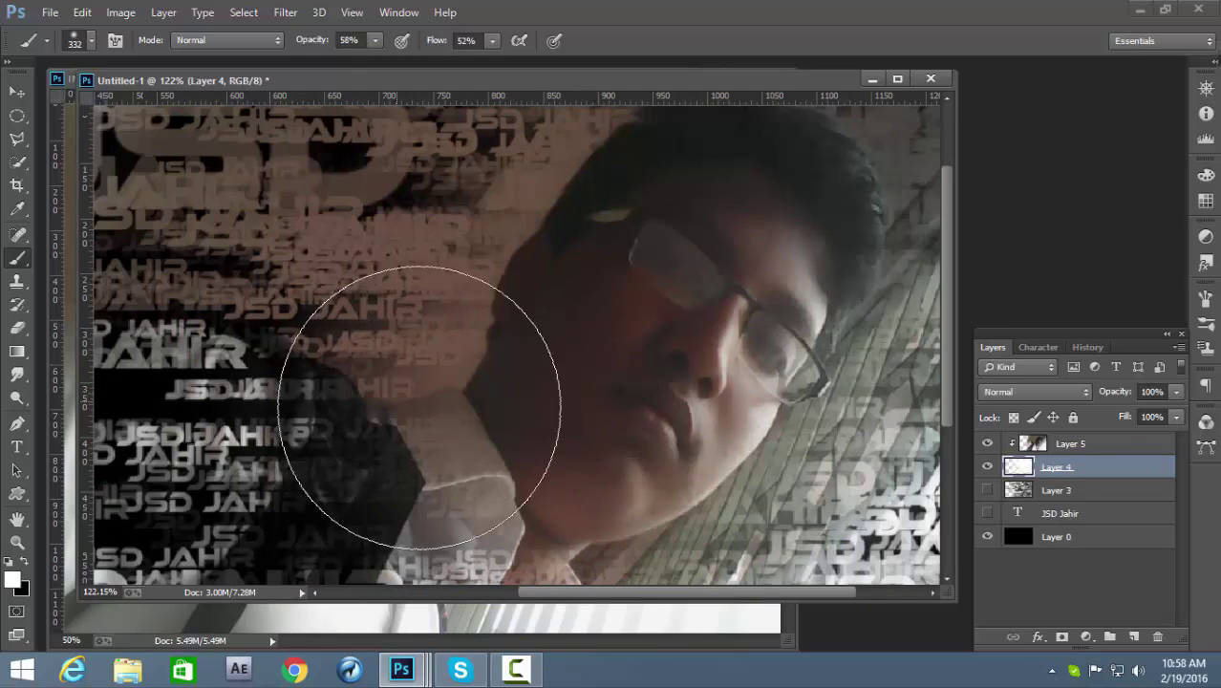
drag(419, 408, 681, 288)
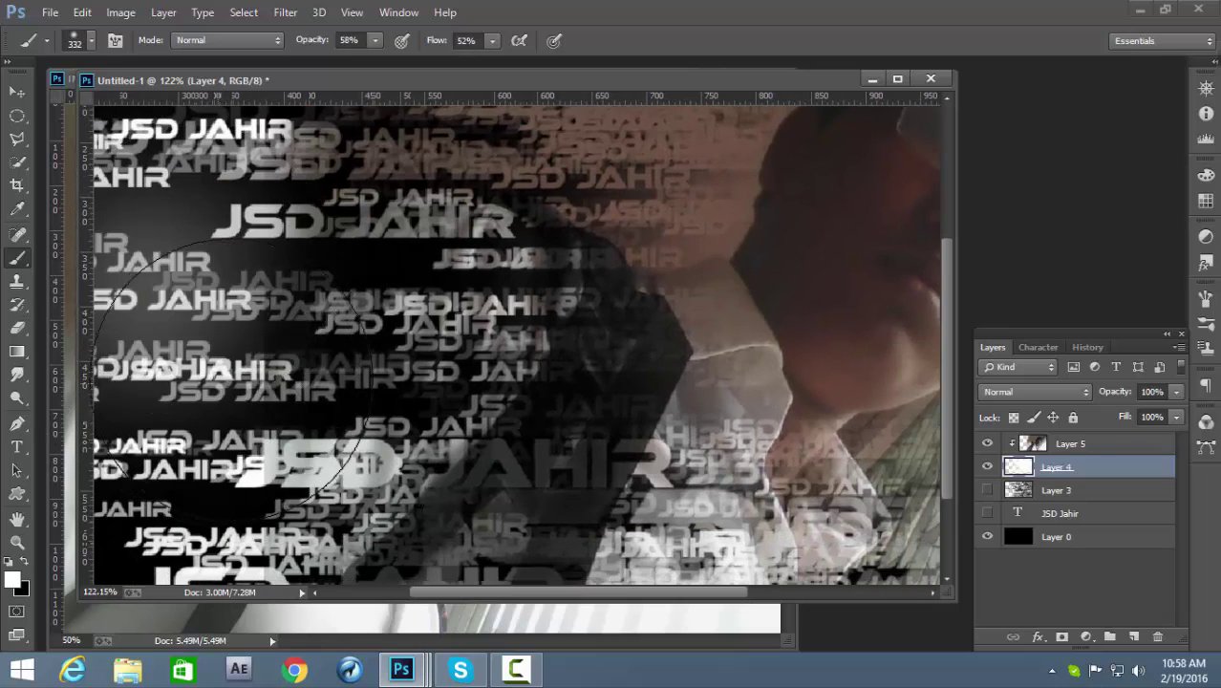
drag(590, 319, 430, 281)
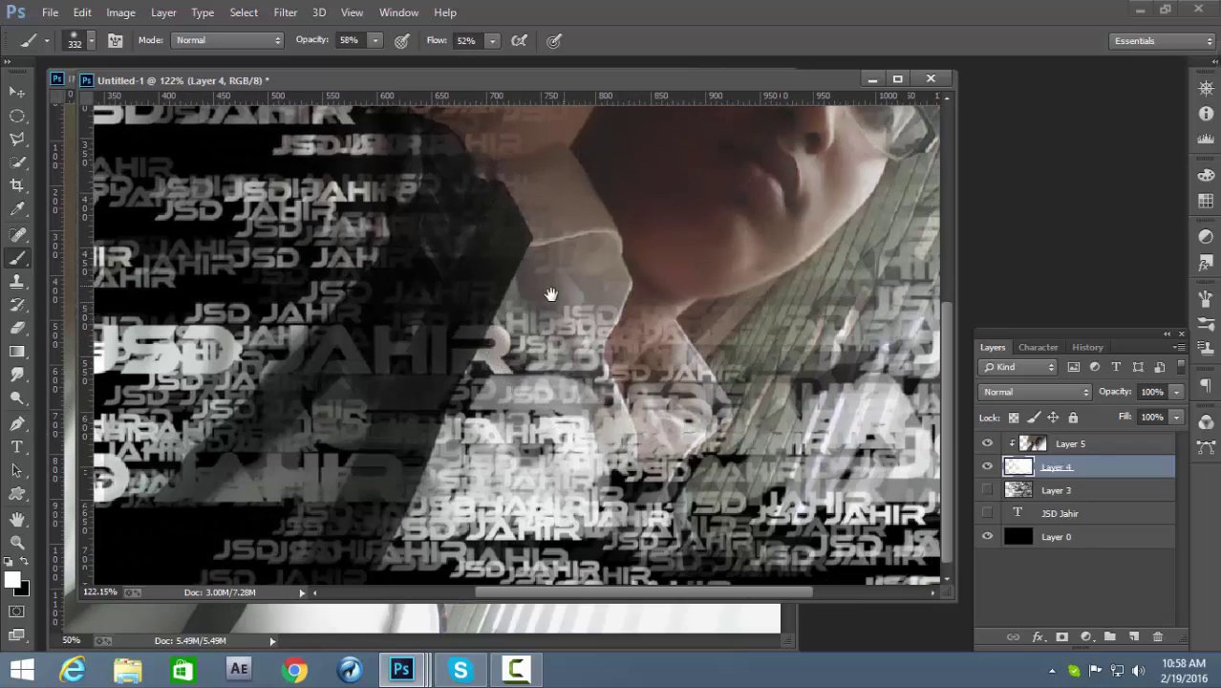
drag(551, 294, 534, 284)
key(ctrl+1)
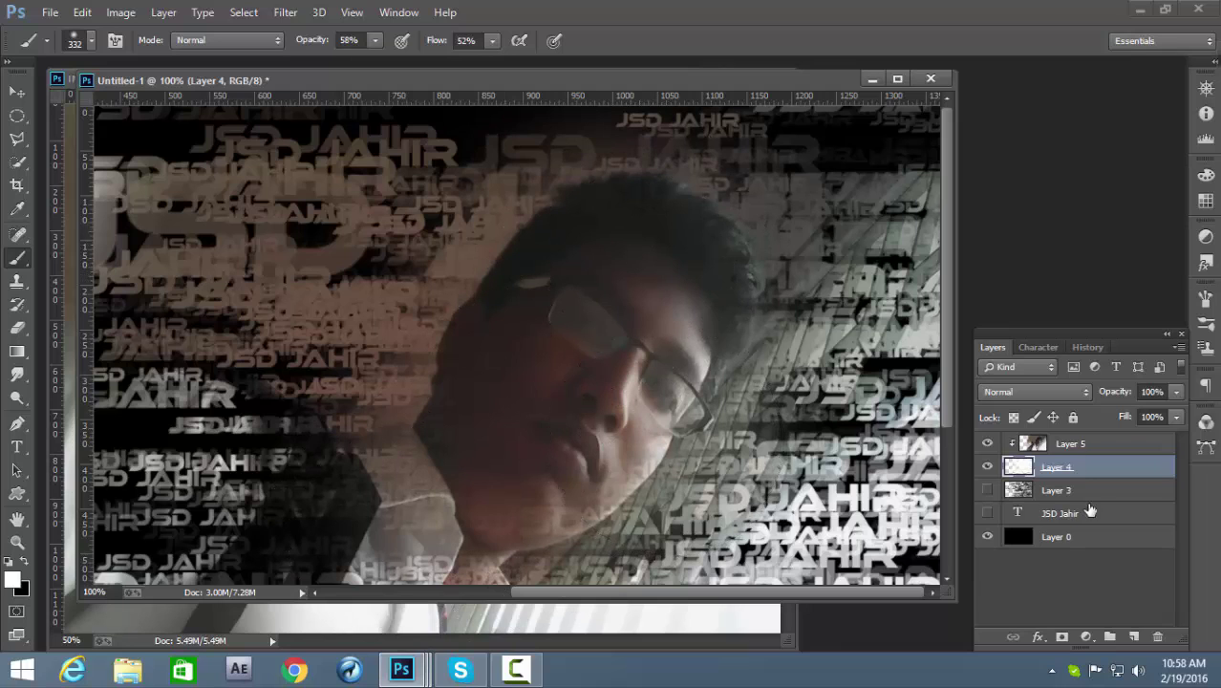
alt+click(633, 308)
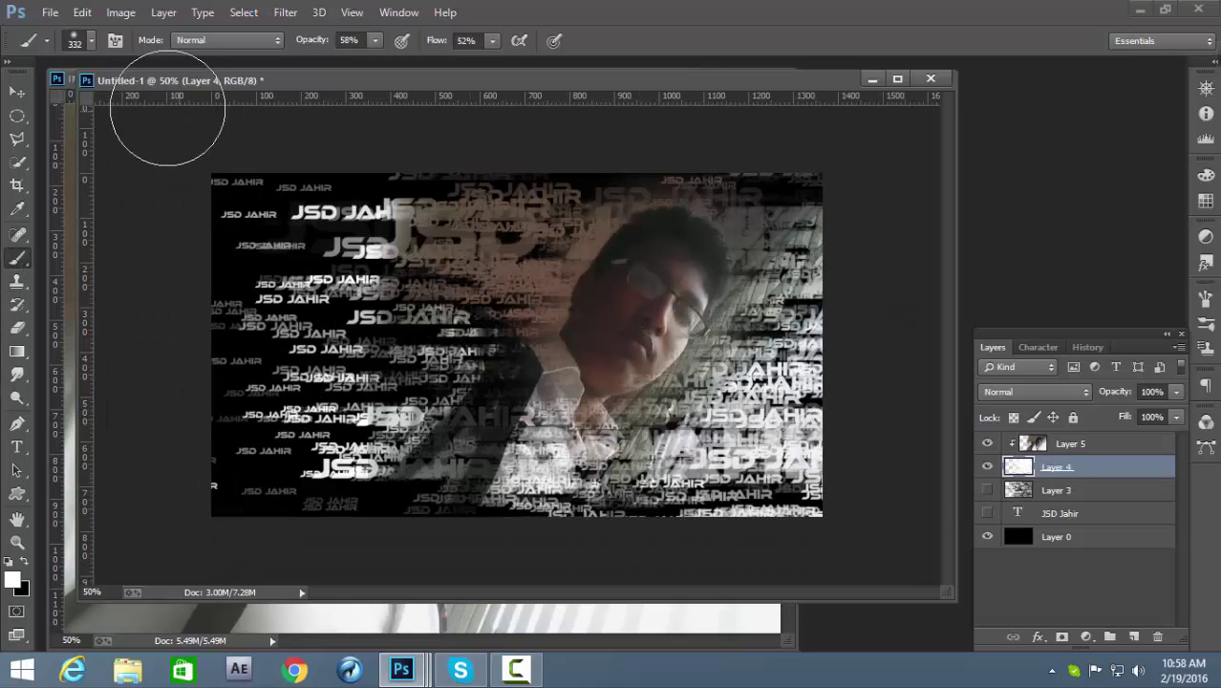
Choose the JSD JAHIR text brush preset and set its size to 149 px
right_click(592, 246)
drag(777, 388, 781, 452)
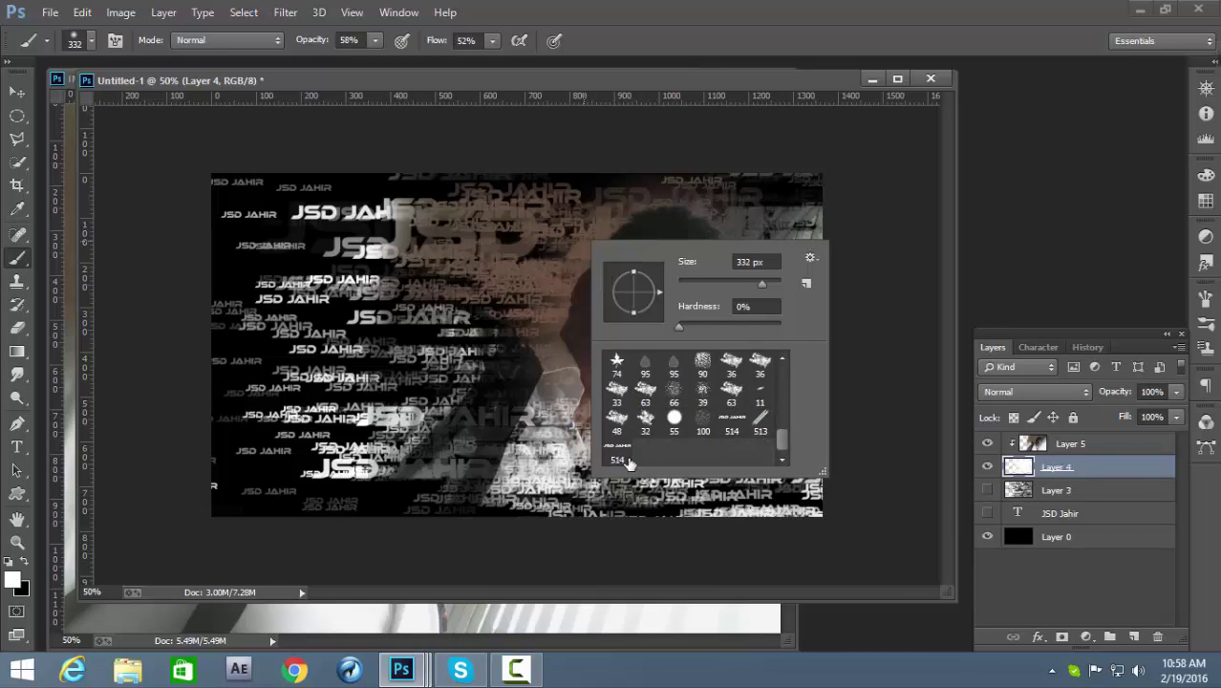
click(621, 458)
click(486, 350)
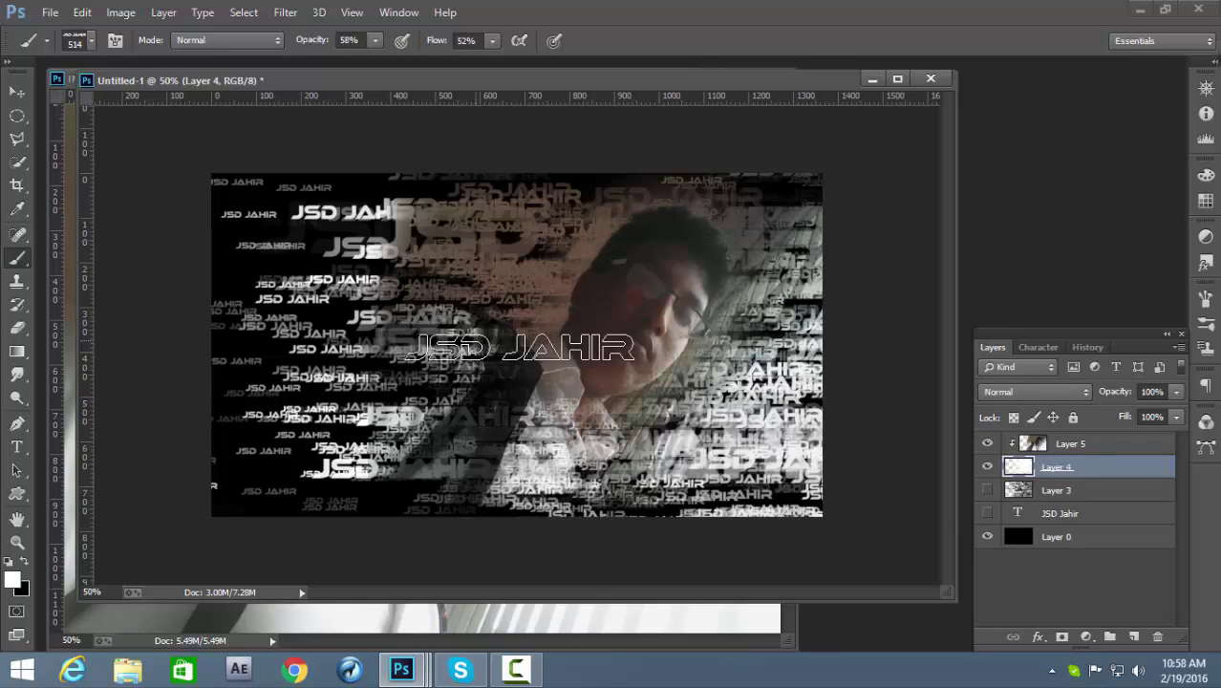
right_click(561, 354)
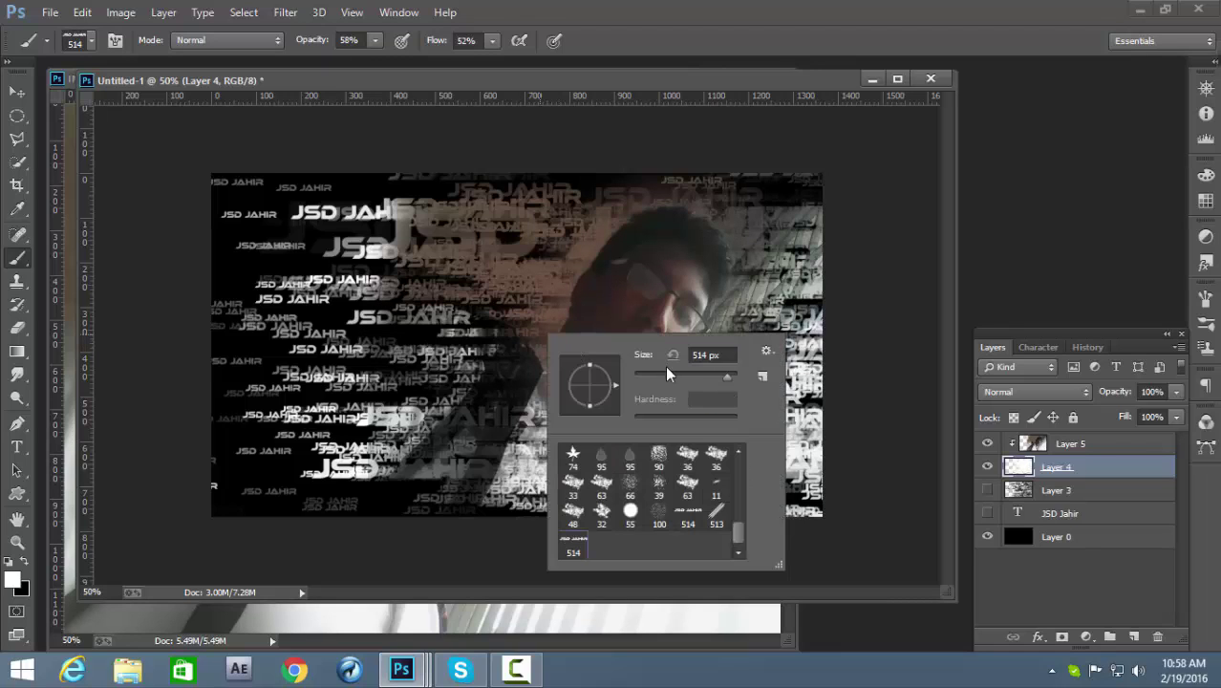
double_click(704, 352)
text(149)
key(Return)
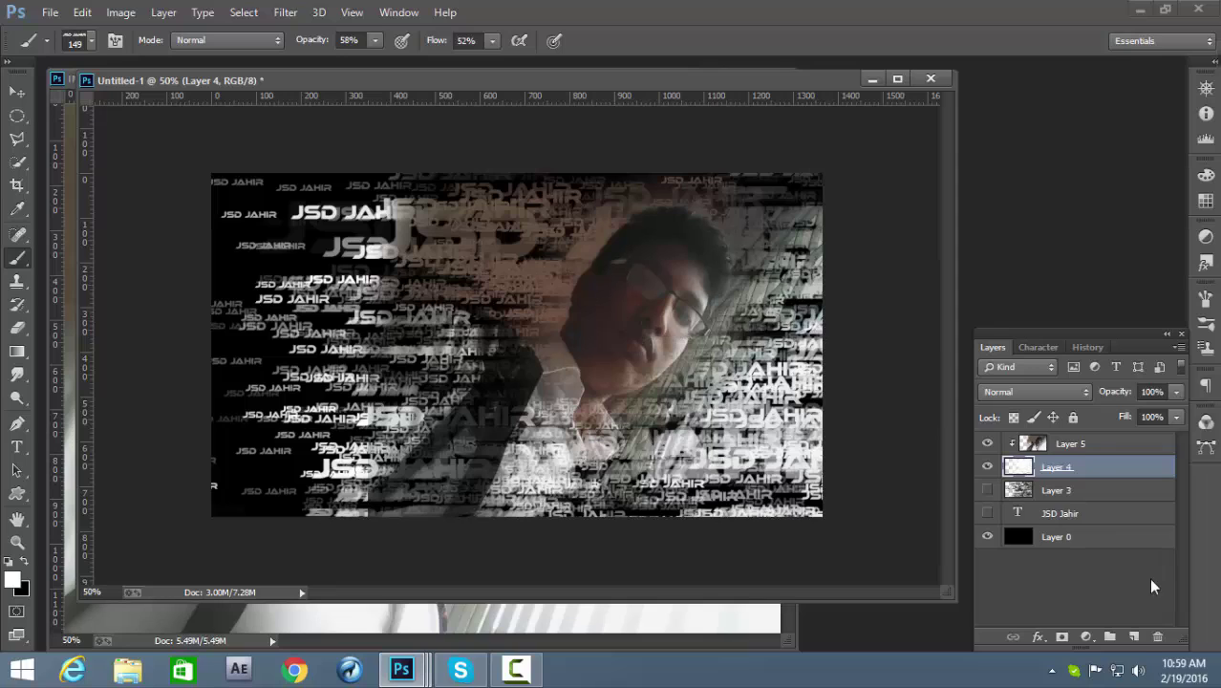
Add an empty Layer 6 above Layer 5, then select Layer 4
click(1123, 446)
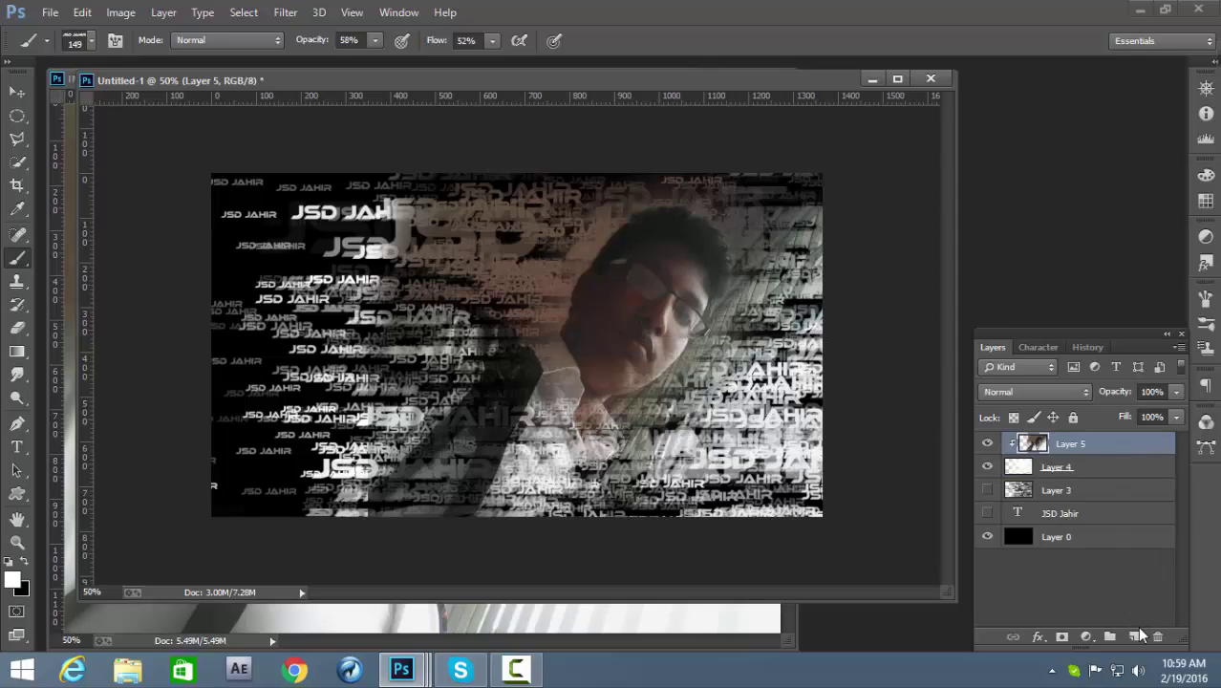
click(1136, 636)
click(1105, 468)
click(1108, 491)
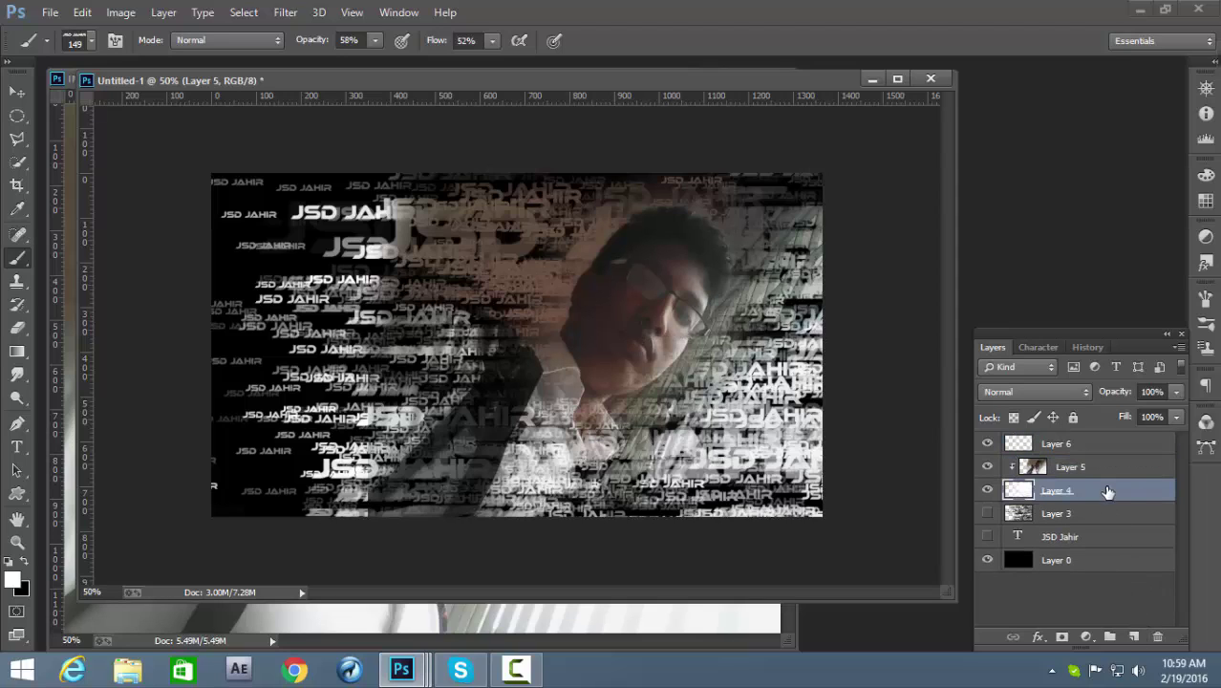
Add Gradient Map 1 above Layer 4 and Gradient Map 2 above Layer 5
click(1085, 636)
click(1119, 616)
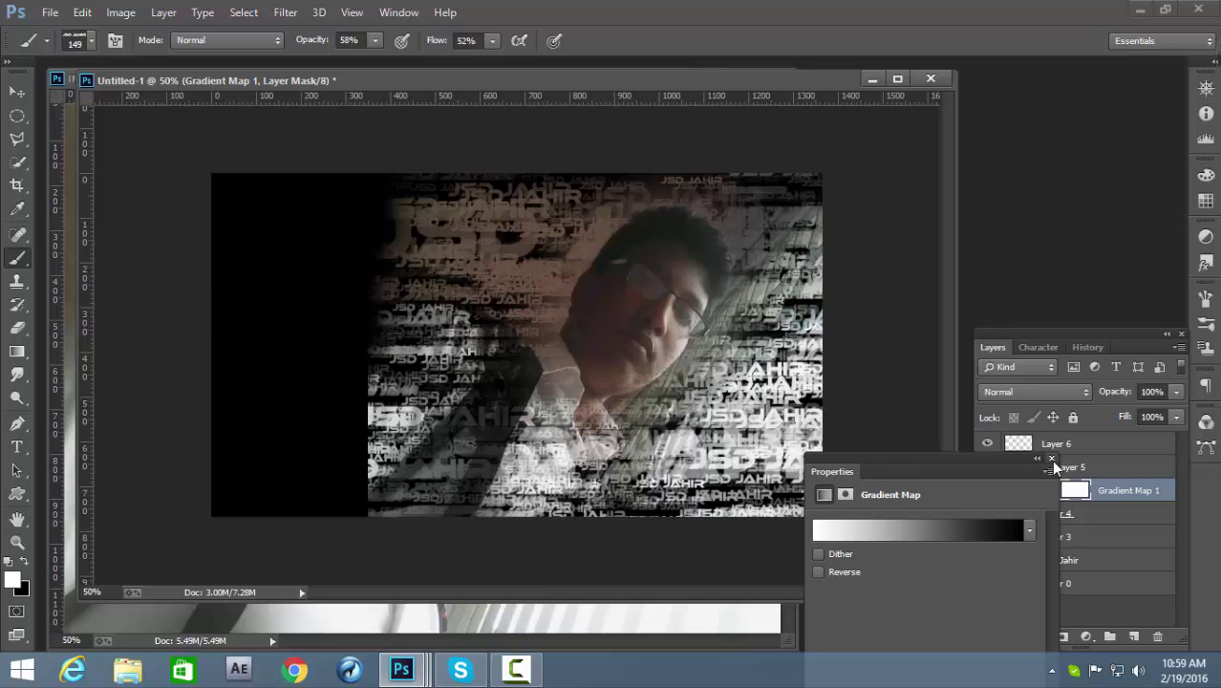
click(1051, 460)
click(1089, 636)
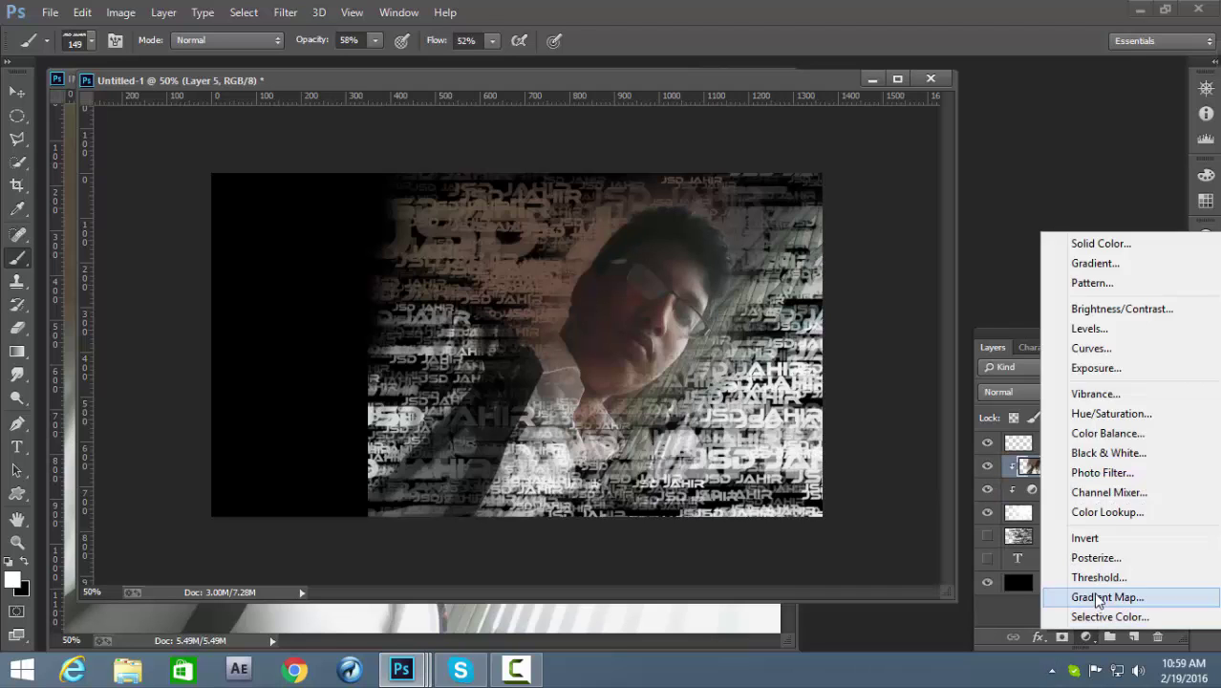
click(1079, 600)
Give Gradient Map 2 the Violet-Orange preset in Screen mode, leaving Reverse off
click(929, 531)
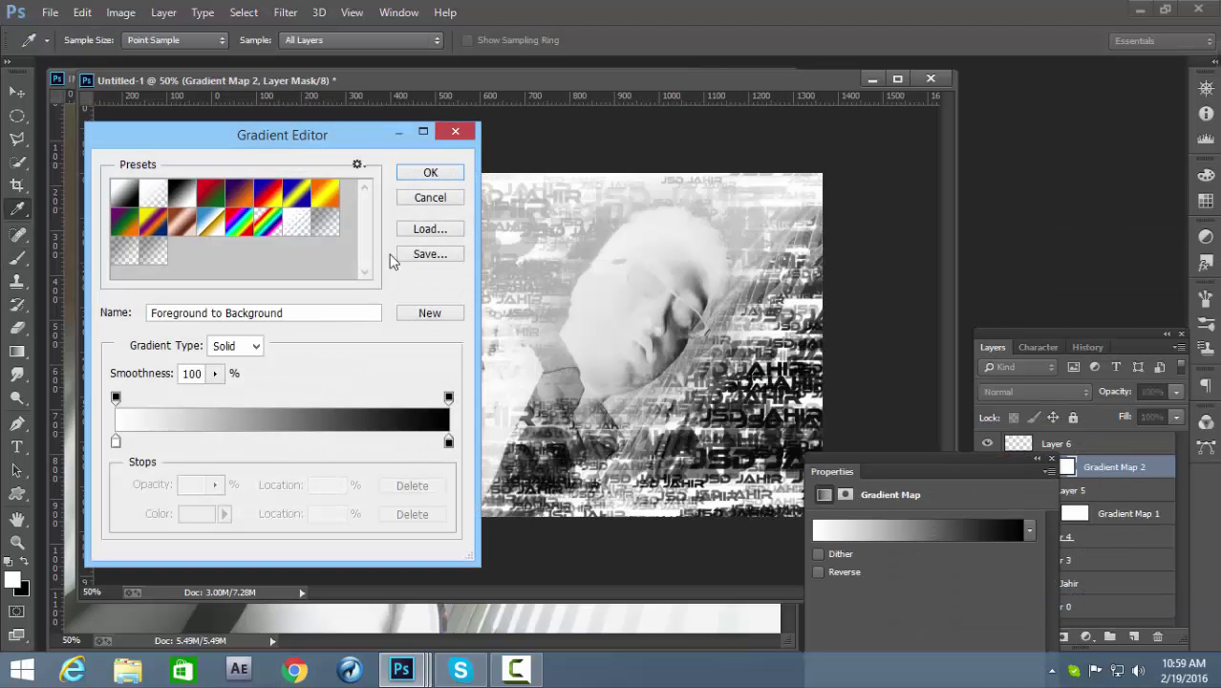
click(244, 199)
click(420, 177)
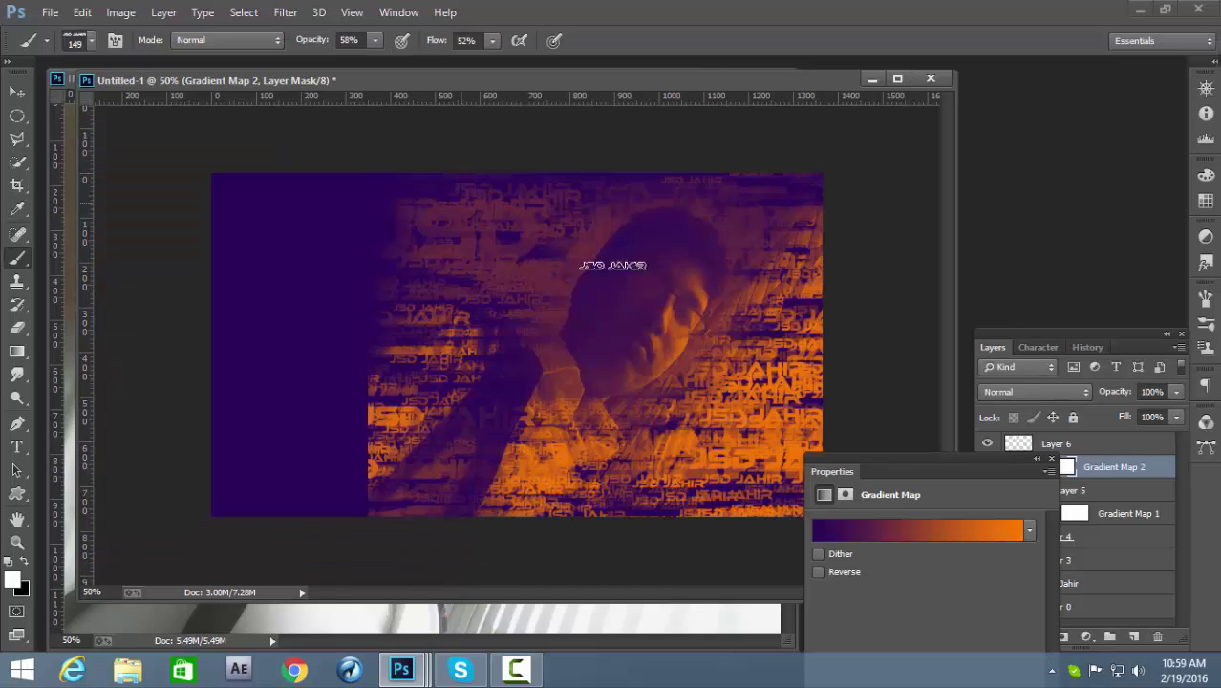
click(1036, 392)
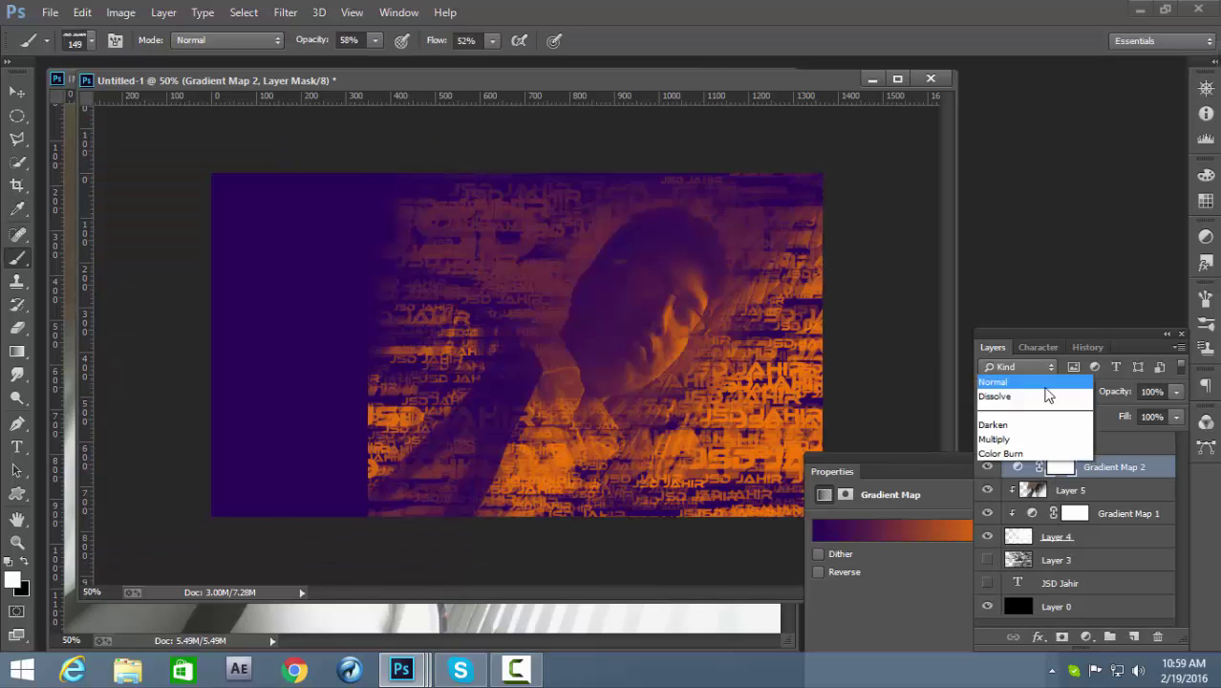
click(1012, 164)
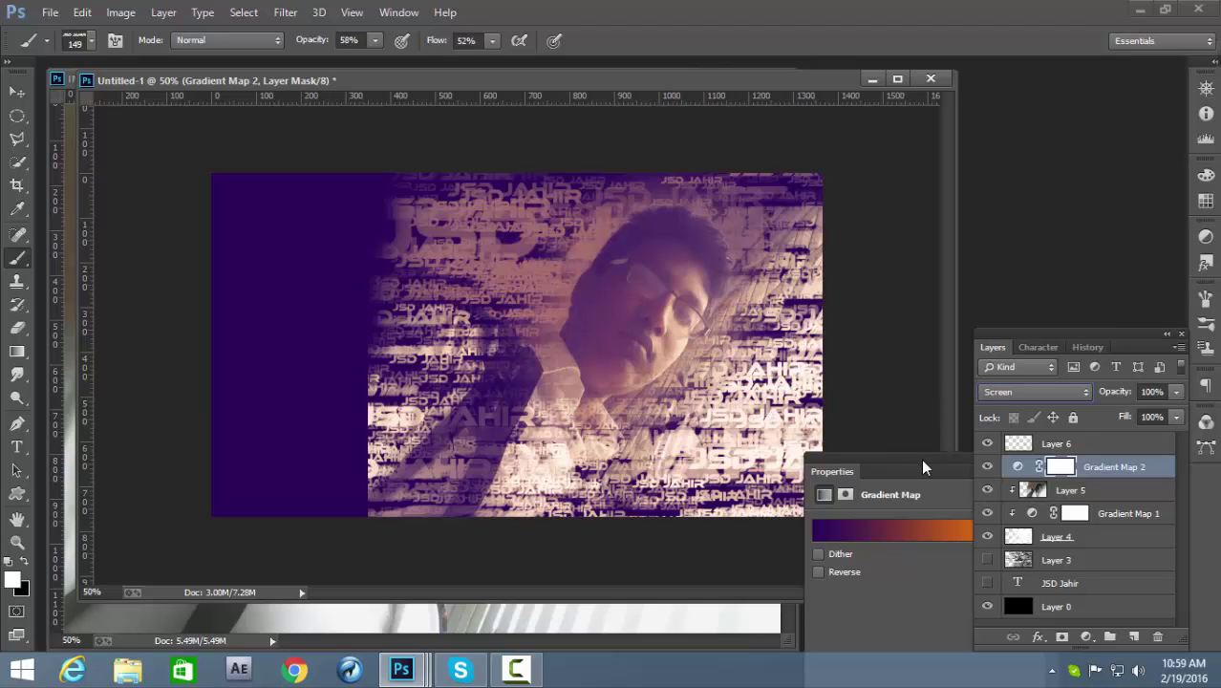
click(819, 554)
click(818, 571)
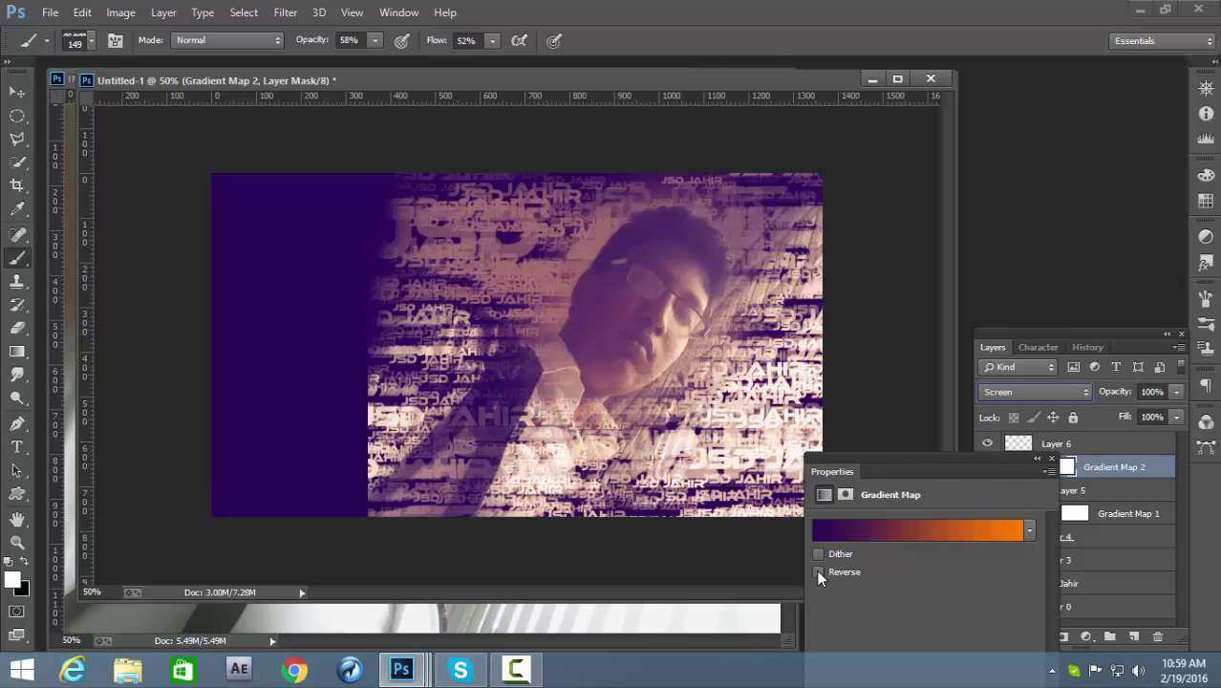
click(1039, 458)
Delete Gradient Map 2 and step back through the gradient map changes
click(1083, 446)
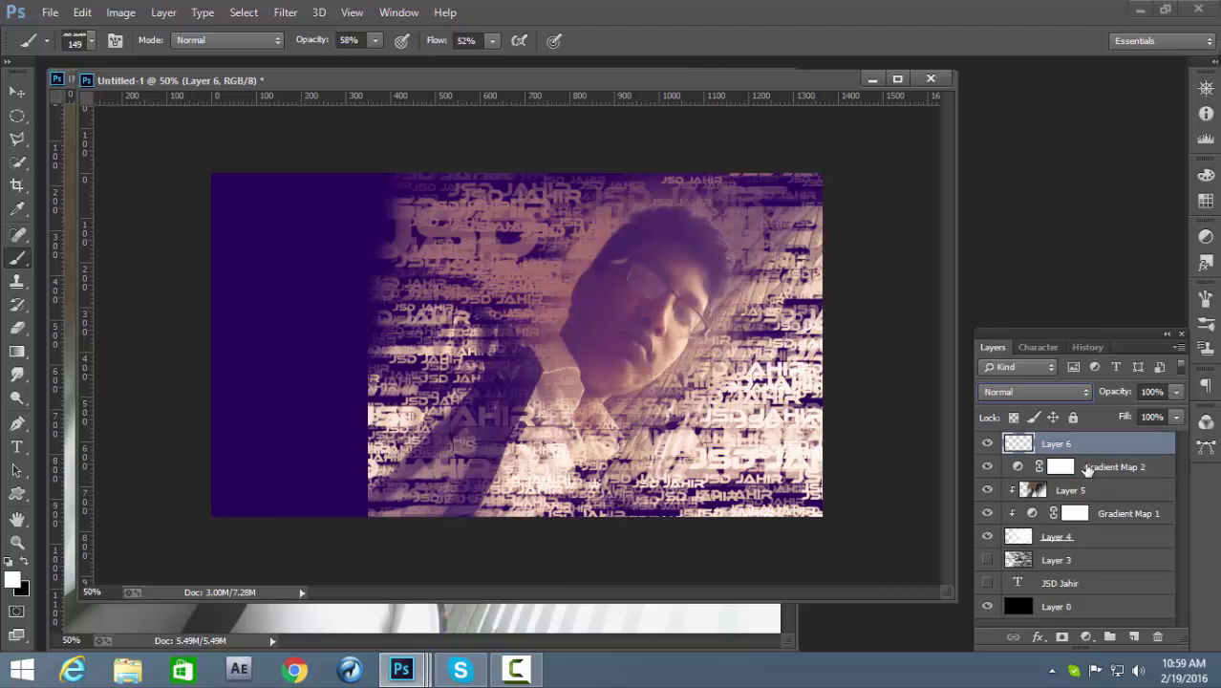
click(1097, 485)
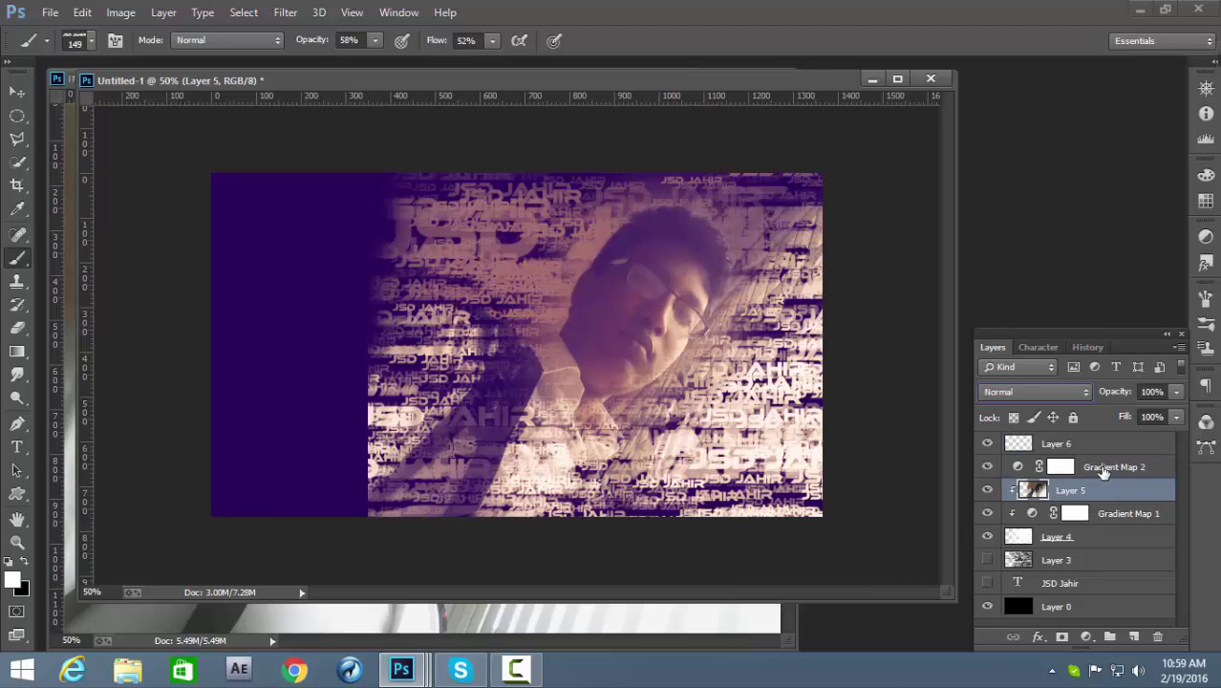
click(1159, 635)
key(Return)
click(1157, 635)
key(Return)
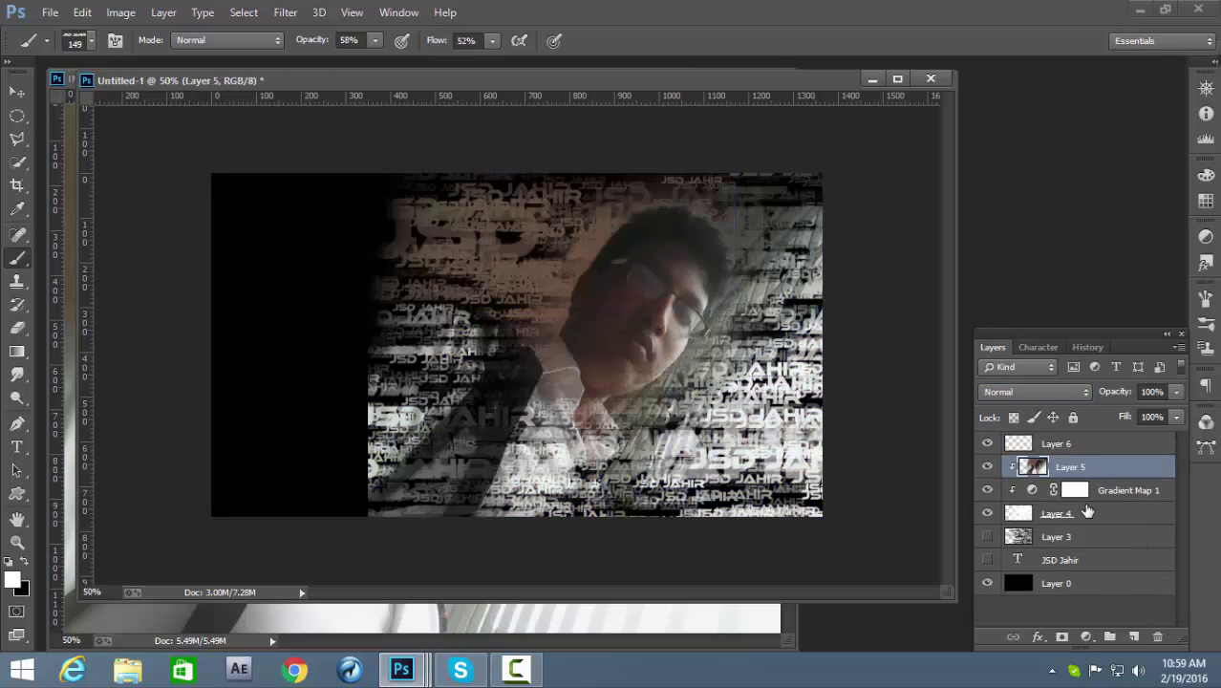
click(1101, 492)
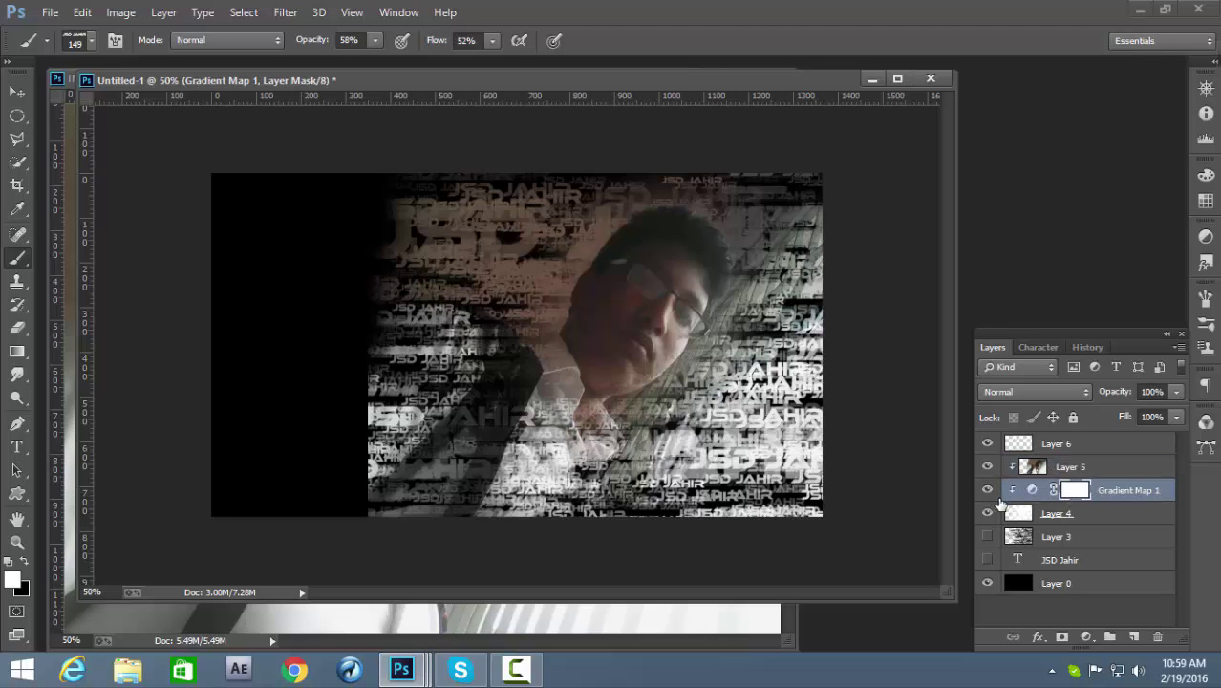
click(1035, 490)
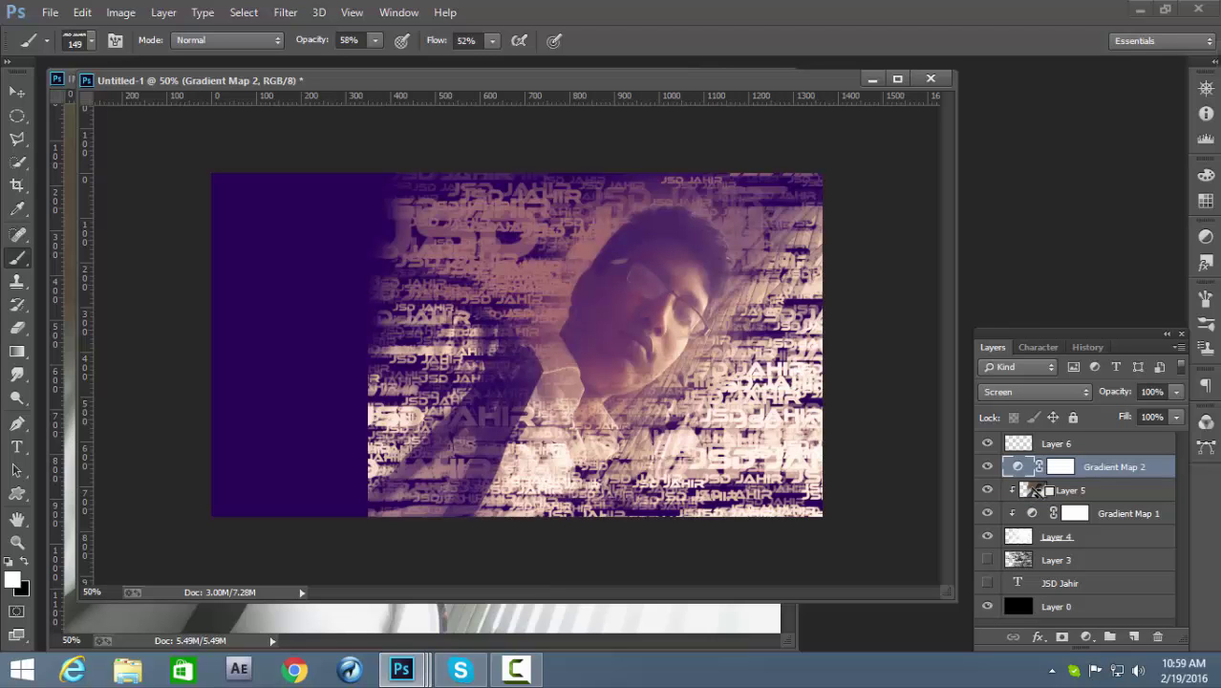
key(ctrl+alt+z)
key(ctrl+alt+z)
key(ctrl+alt+z)
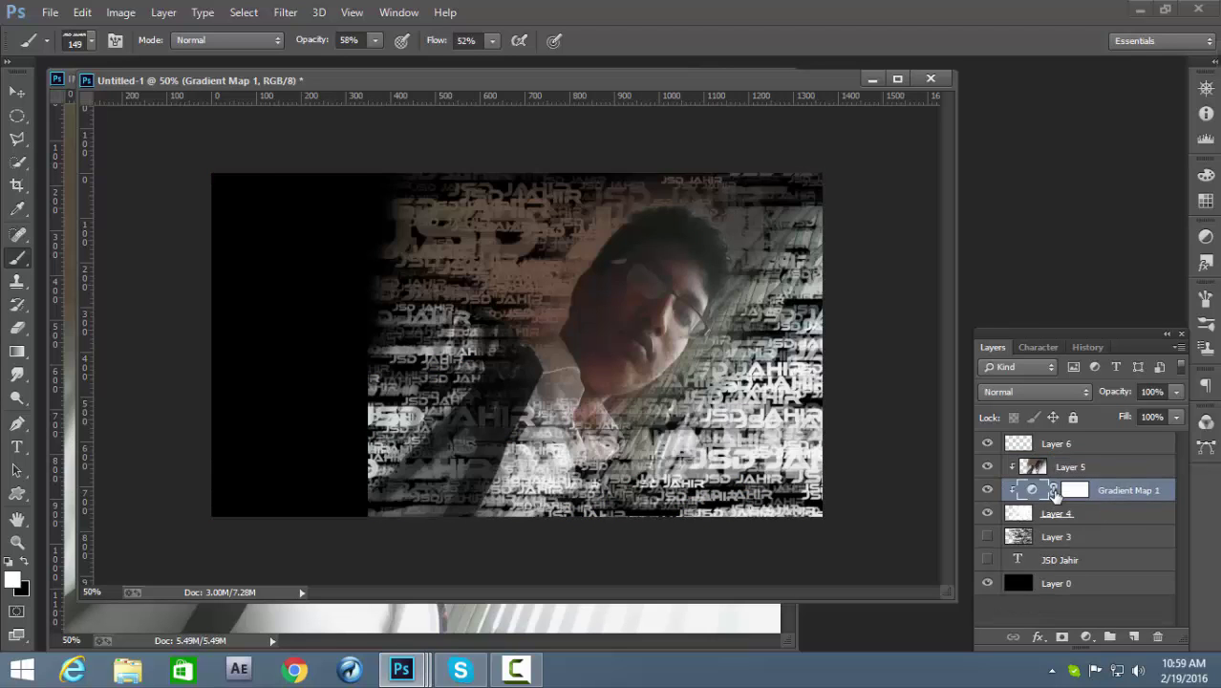
key(ctrl+alt+z)
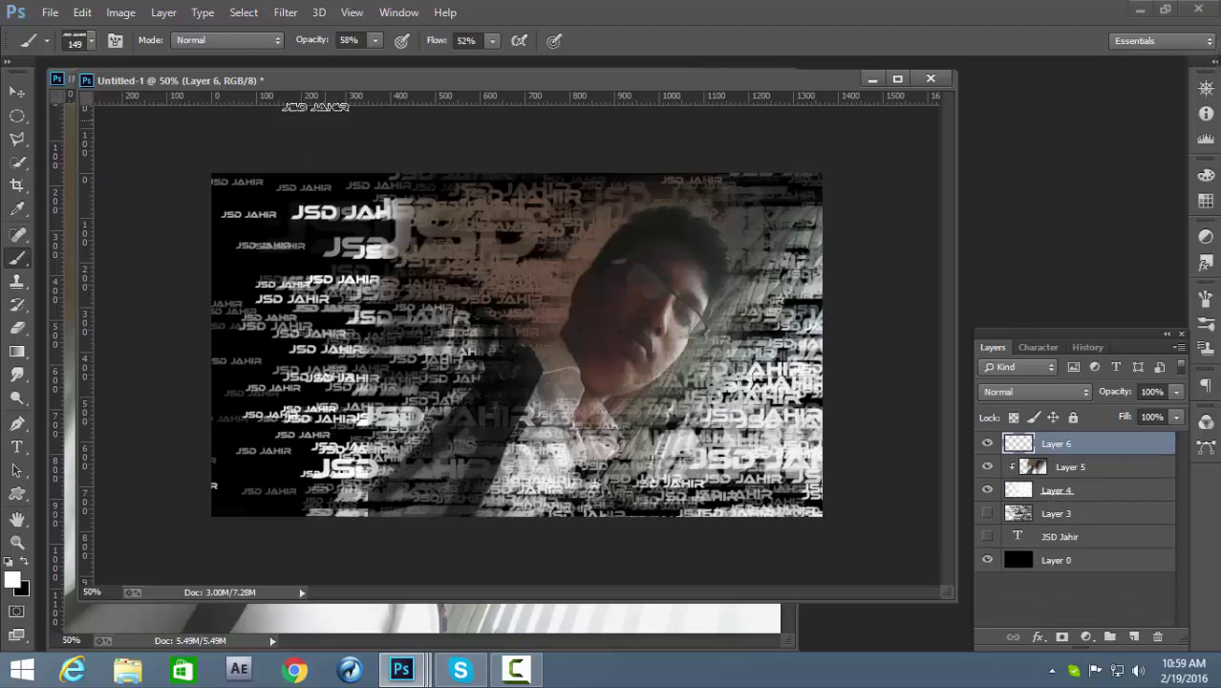
Run Image > Apply Image to blend the artwork onto Layer 6
click(202, 13)
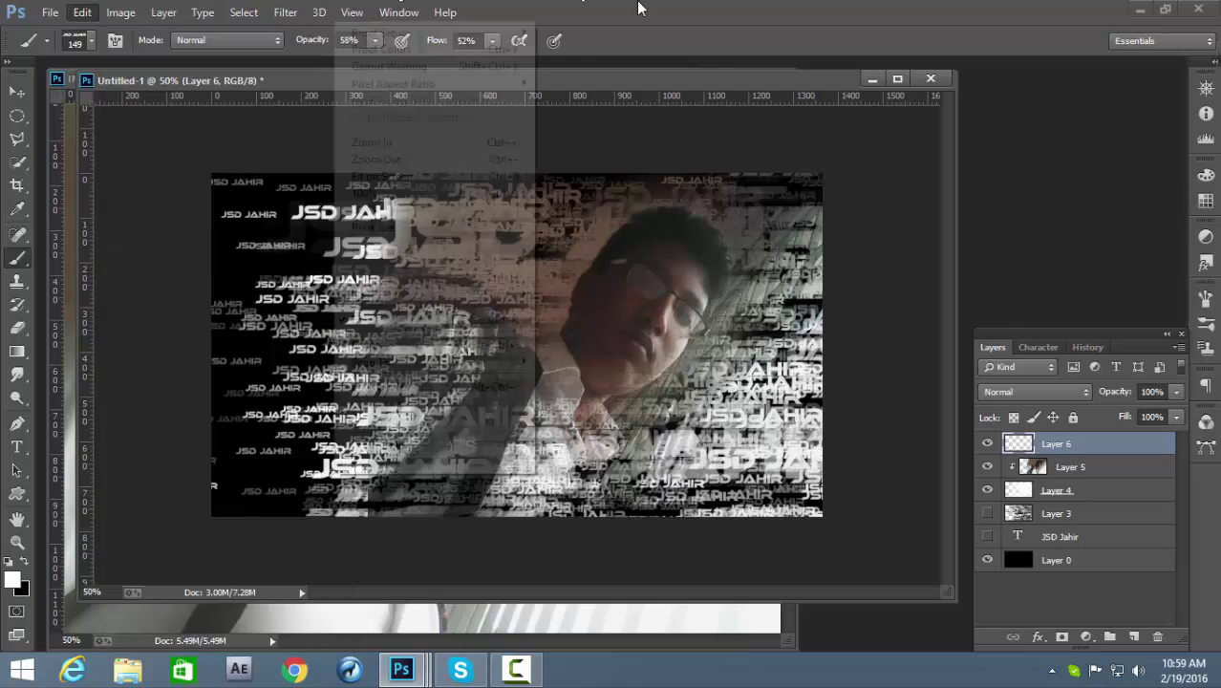
click(243, 13)
click(229, 266)
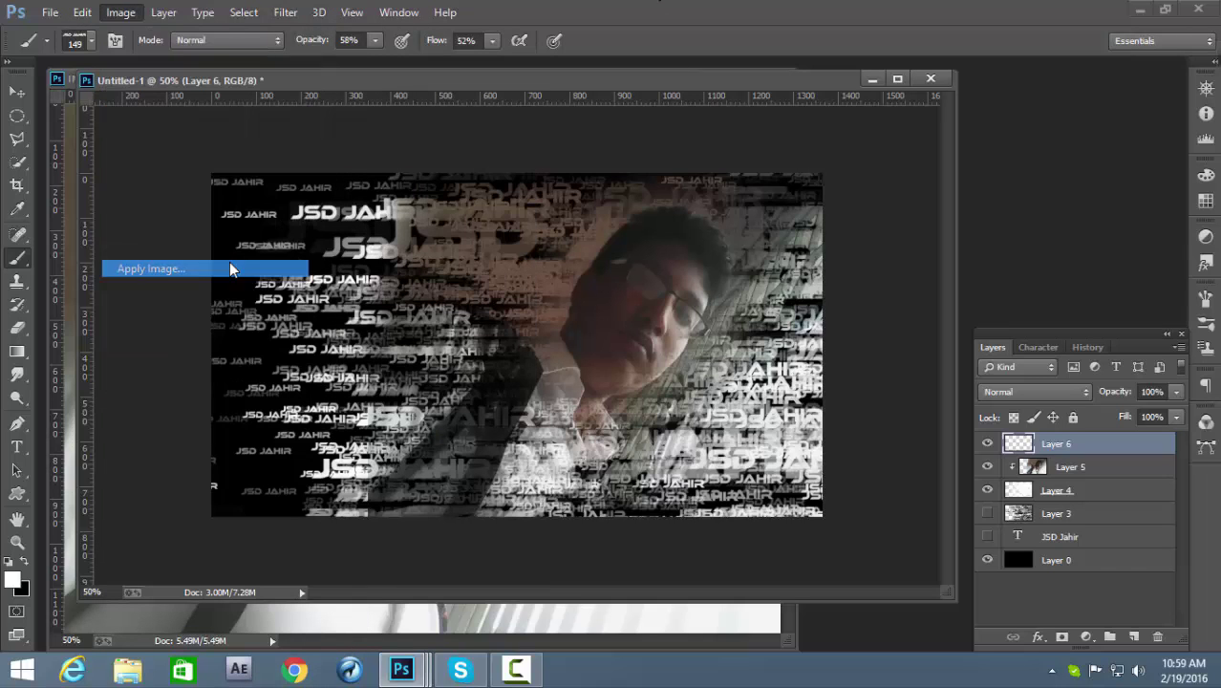
click(768, 181)
key(b)
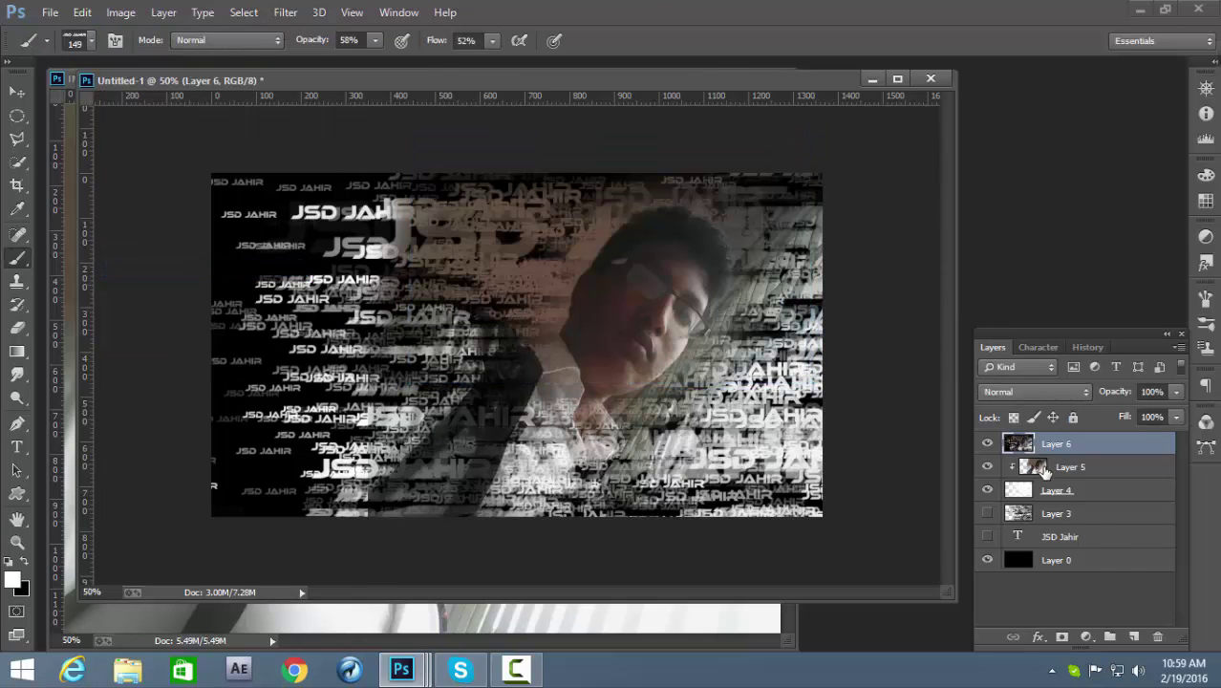
Add a Gradient Map adjustment layer with the Violet, Orange preset
click(1085, 637)
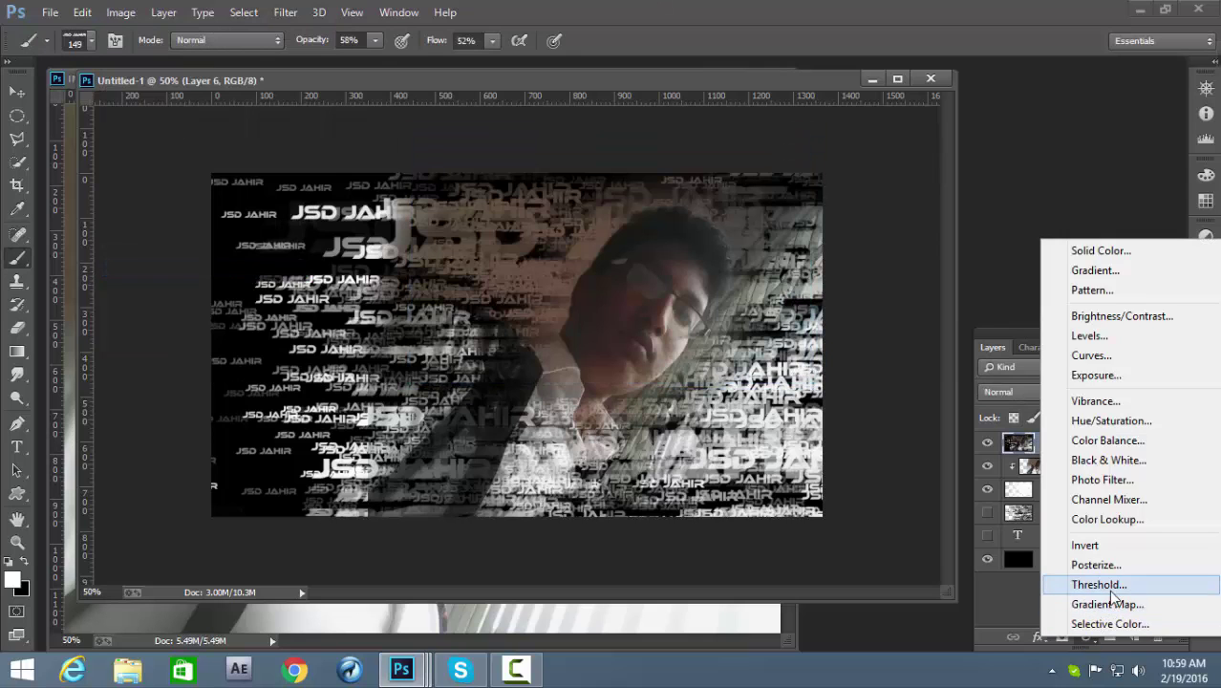
click(1105, 604)
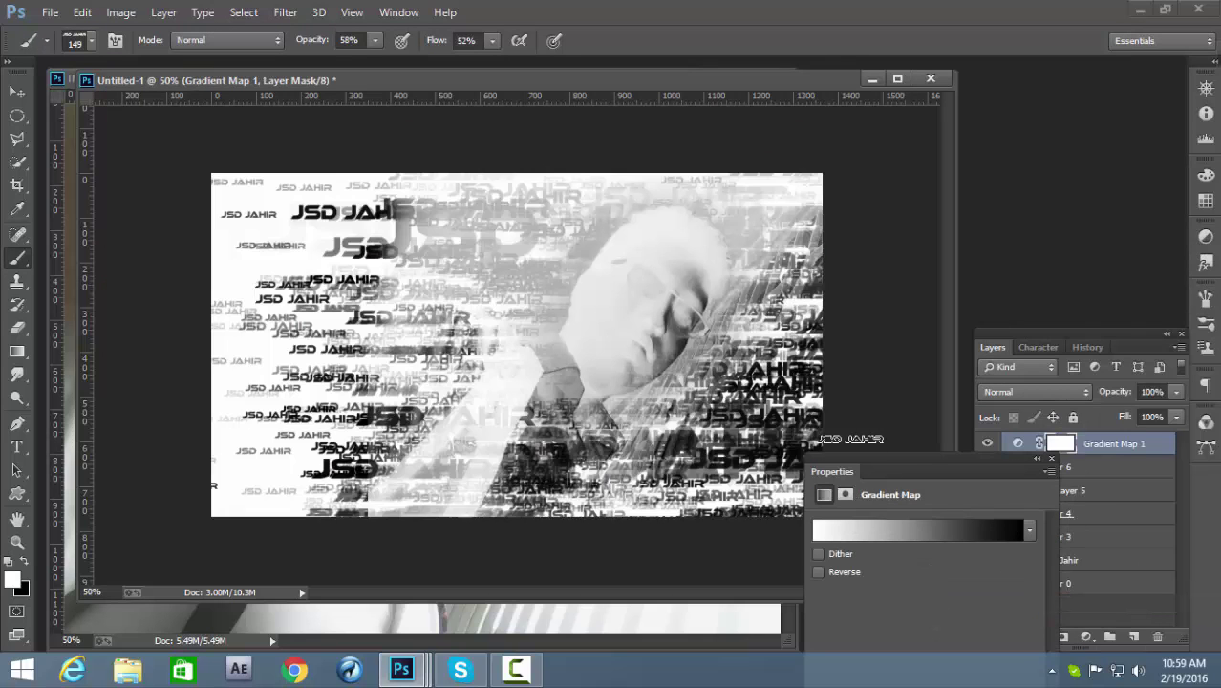
click(918, 526)
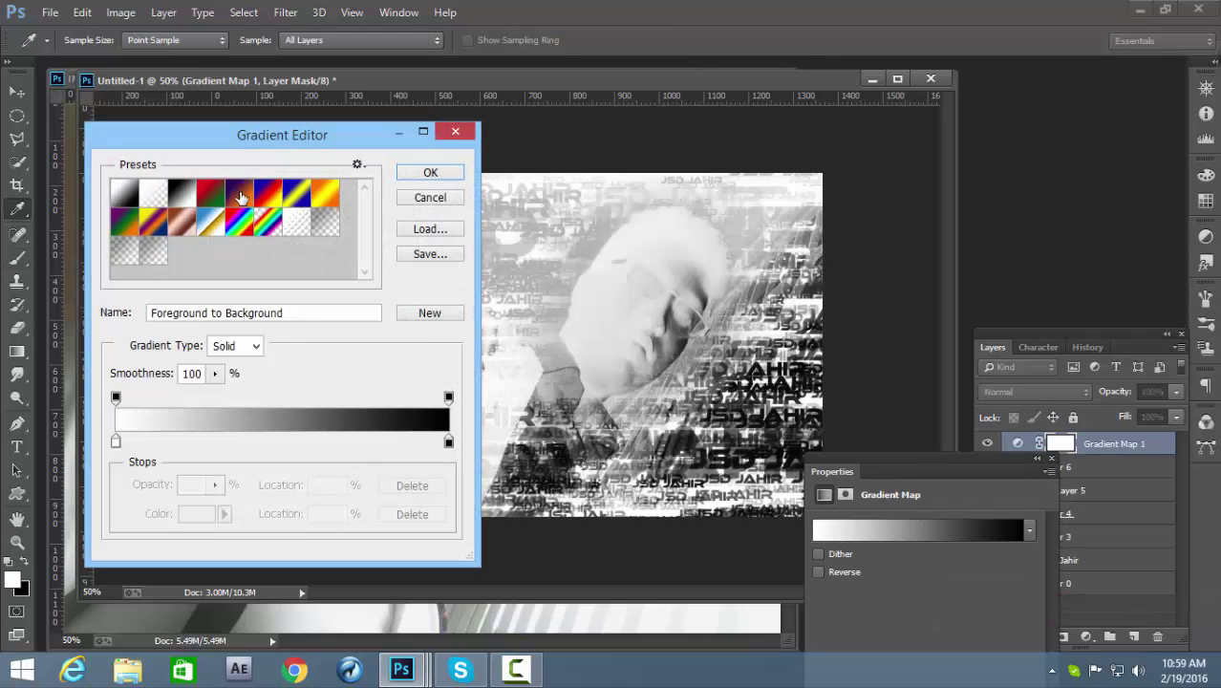
click(241, 197)
click(430, 172)
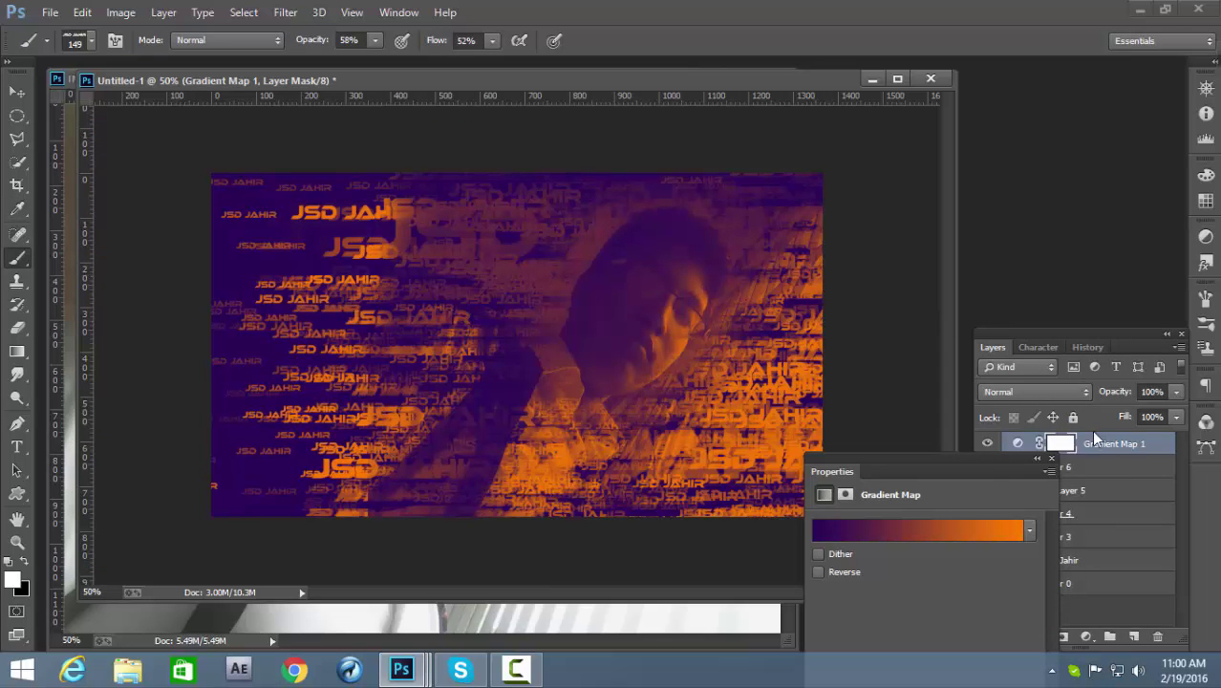
click(1029, 394)
Set the gradient map to Screen, then preview Color Burn, Soft Light and Difference blends
click(1023, 152)
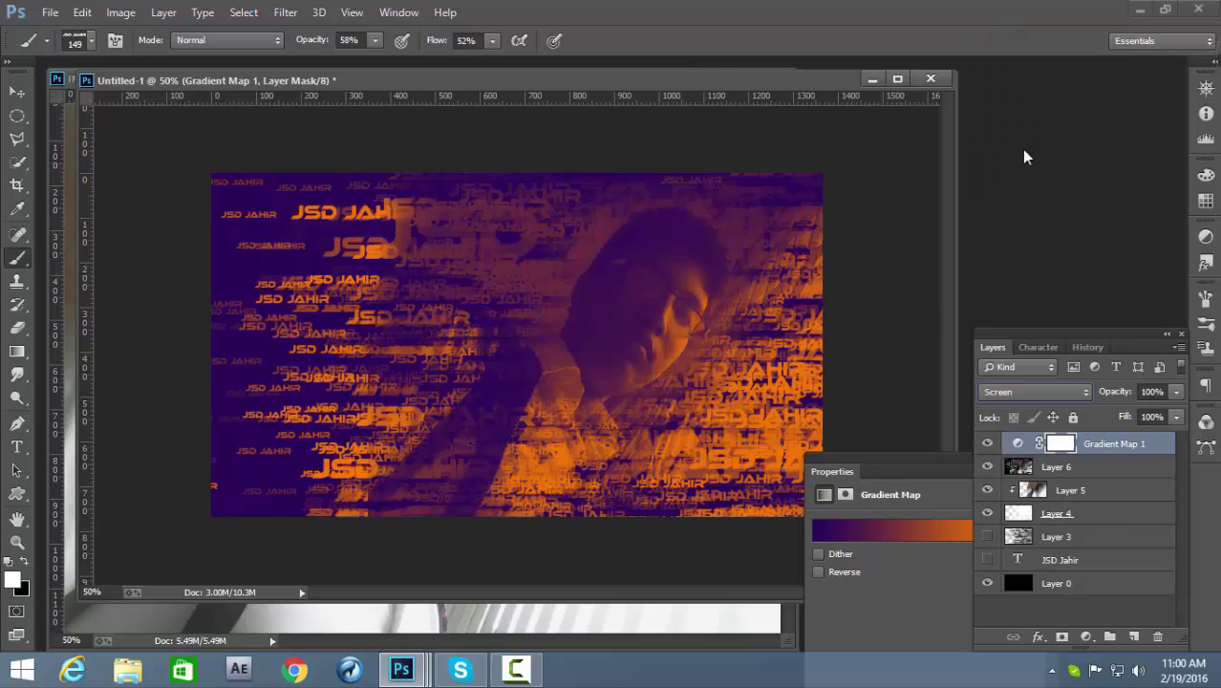
key(Up)
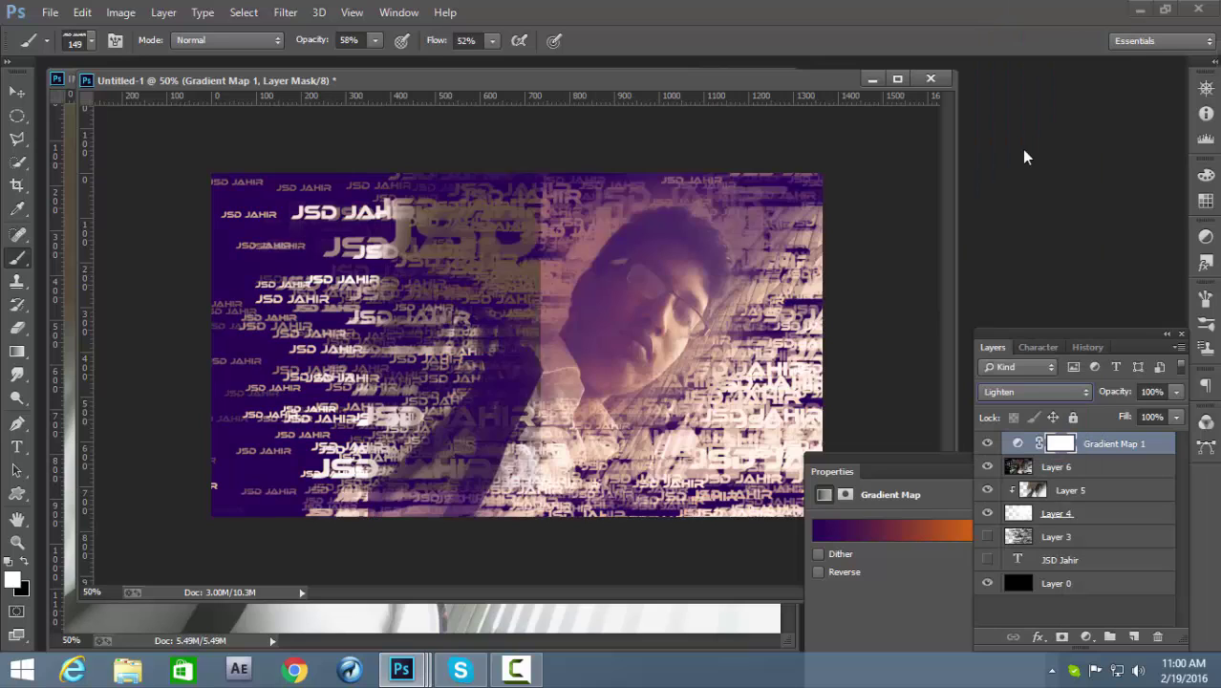
key(Up)
key(Up)
key(Up)
key(Down)
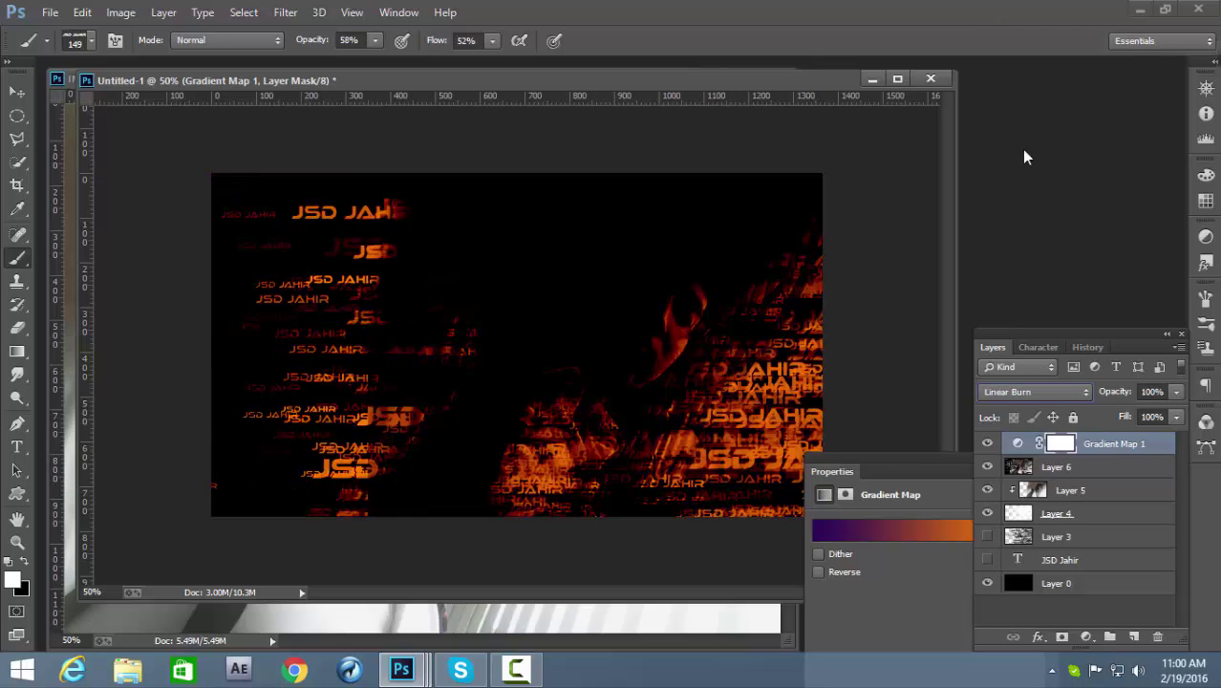
key(Down)
key(Down)
key(Down)
key(Down)
key(Down)
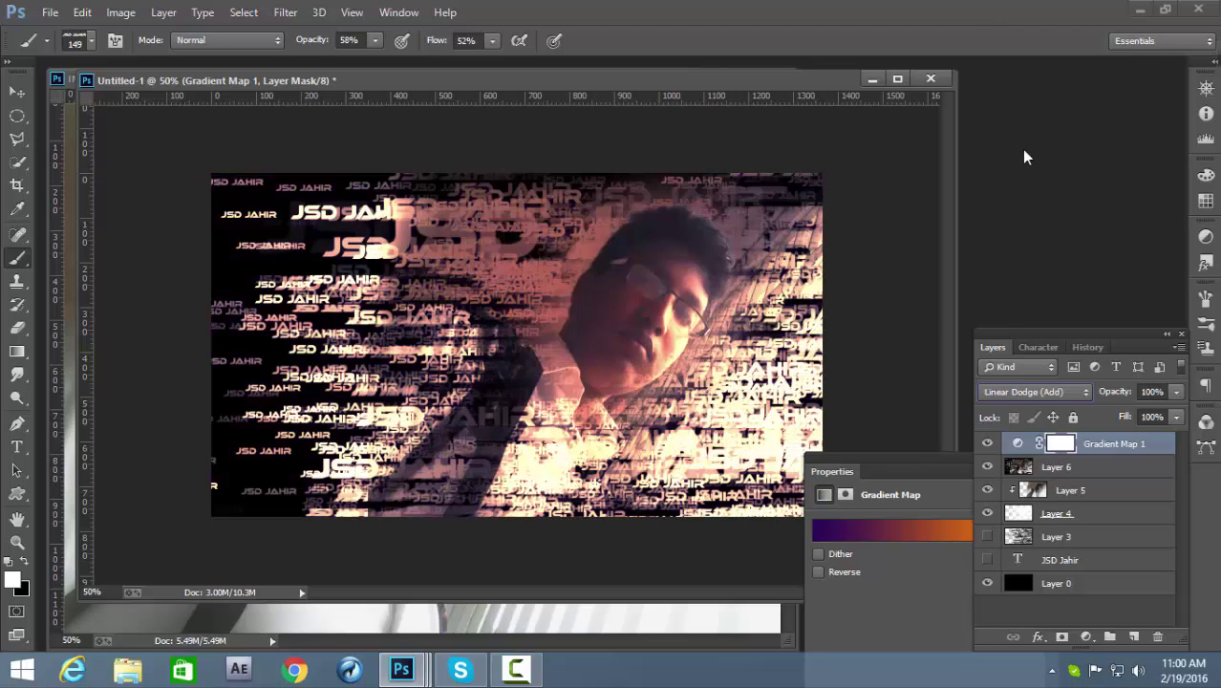
key(Down)
key(Down)
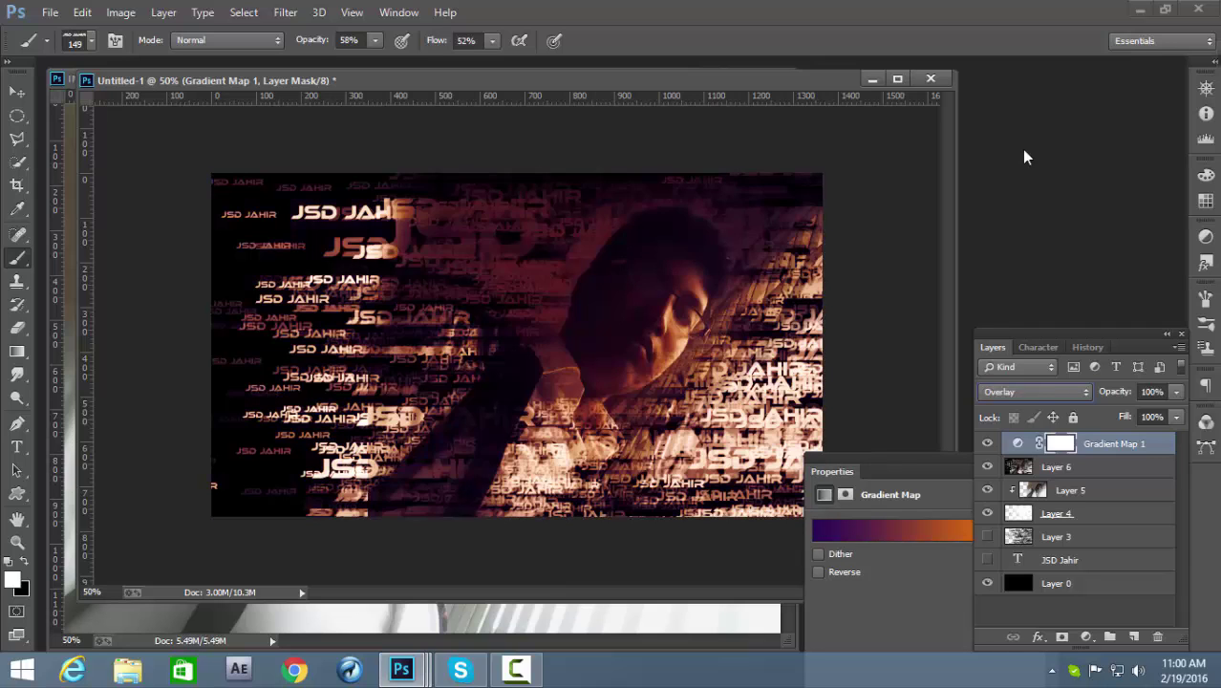
key(Down)
key(Down)
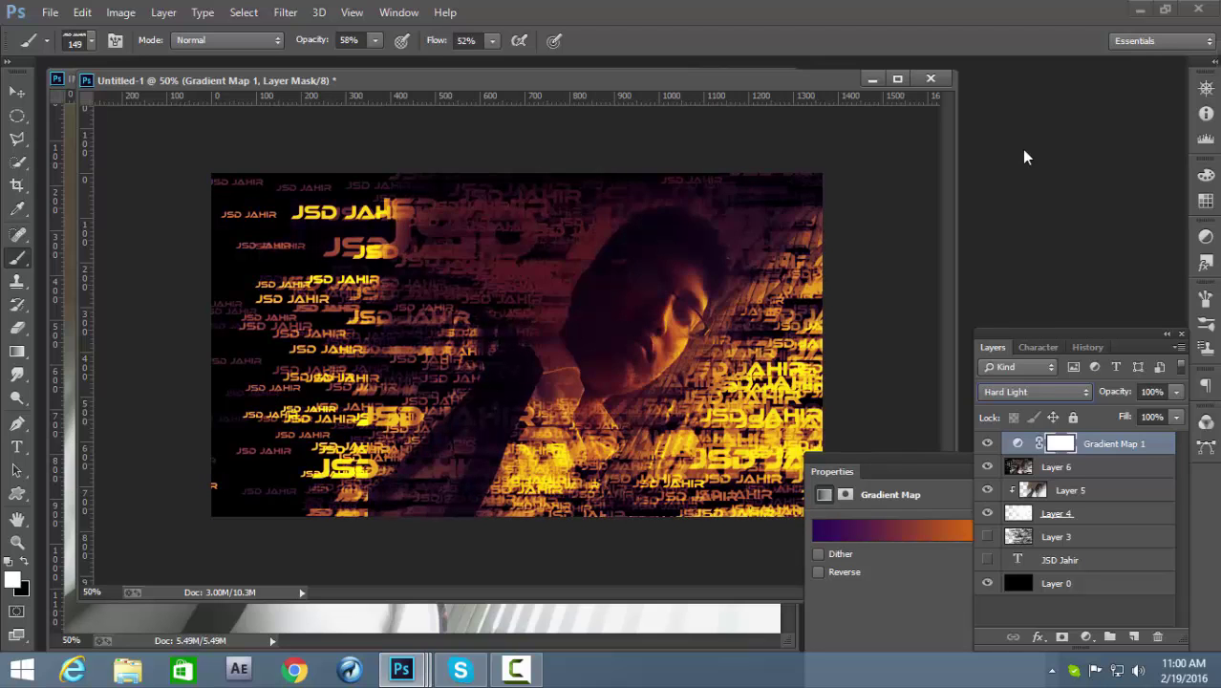
key(Down)
key(Down)
key(Down)
key(Down)
key(Down)
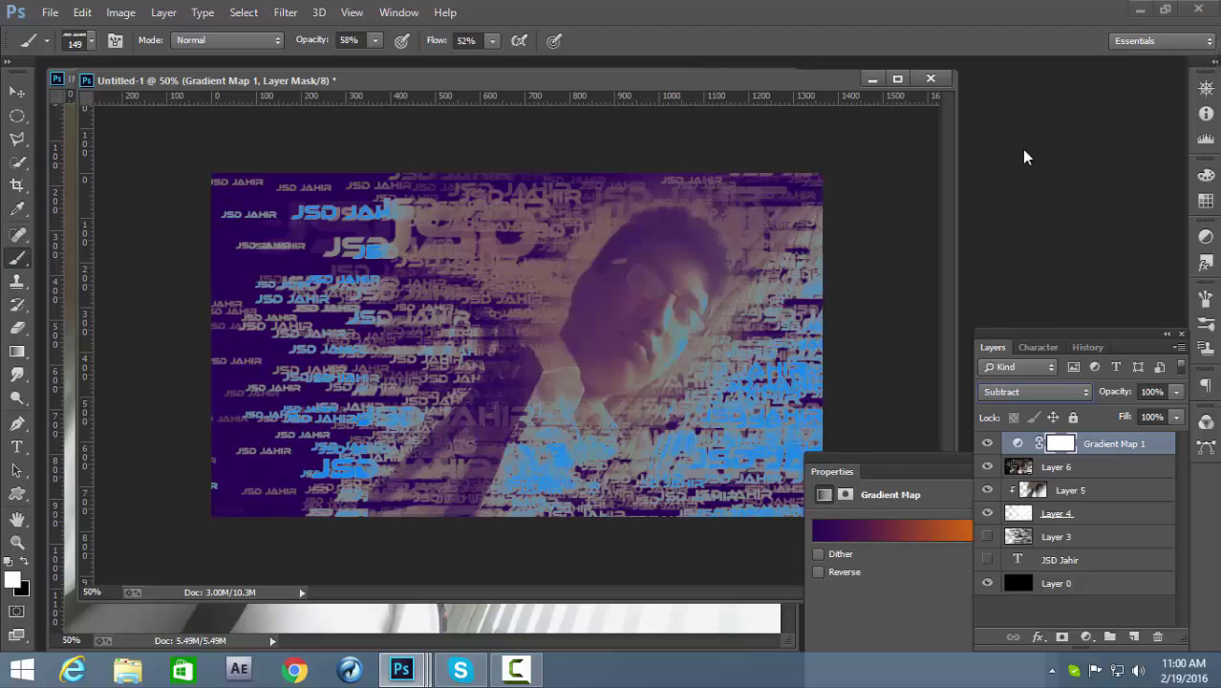
key(Down)
Compare Saturation, Hard Mix, Overlay, Lighter Color and Linear Dodge (Add) blends
key(Down)
key(Down)
key(Down)
key(Down)
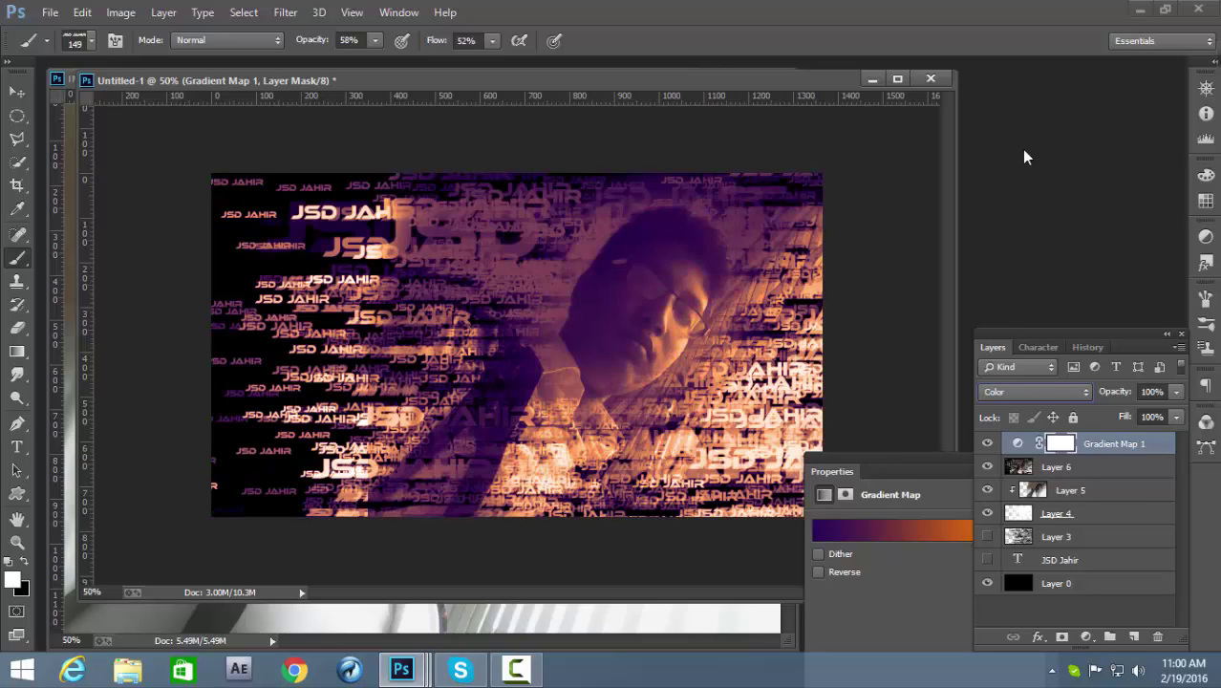
key(Up)
key(Down)
key(Down)
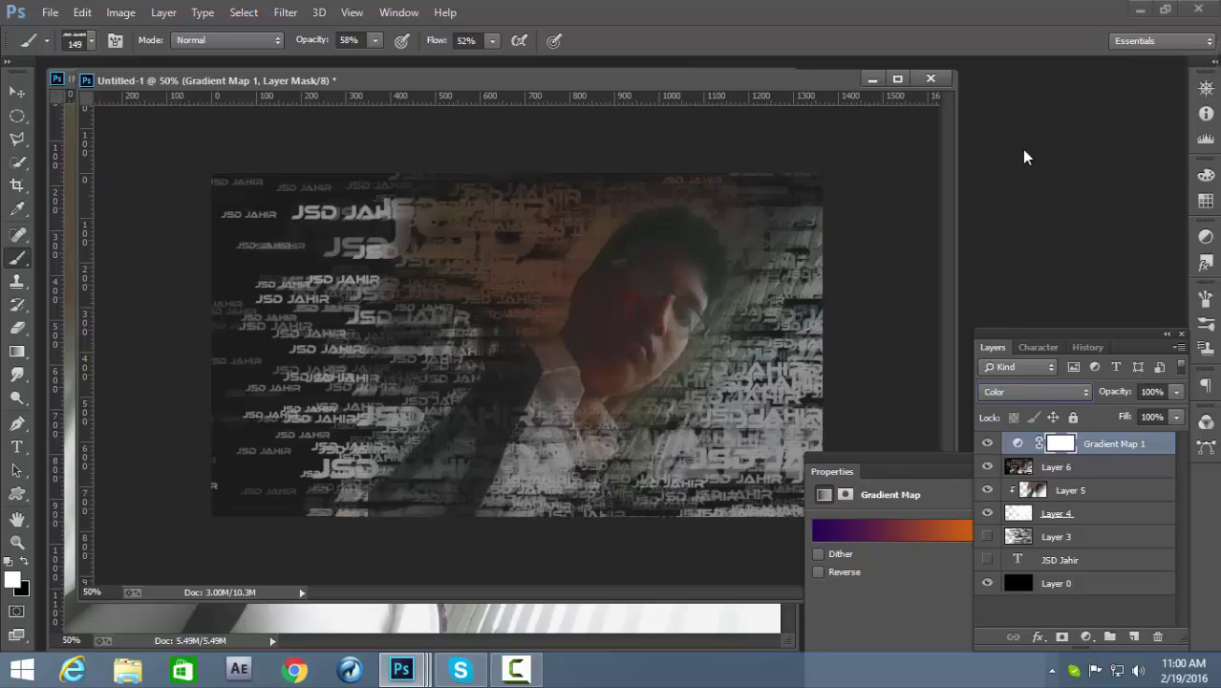
key(Up)
key(Up)
key(Up)
key(Up)
key(Up)
key(Up)
key(Up)
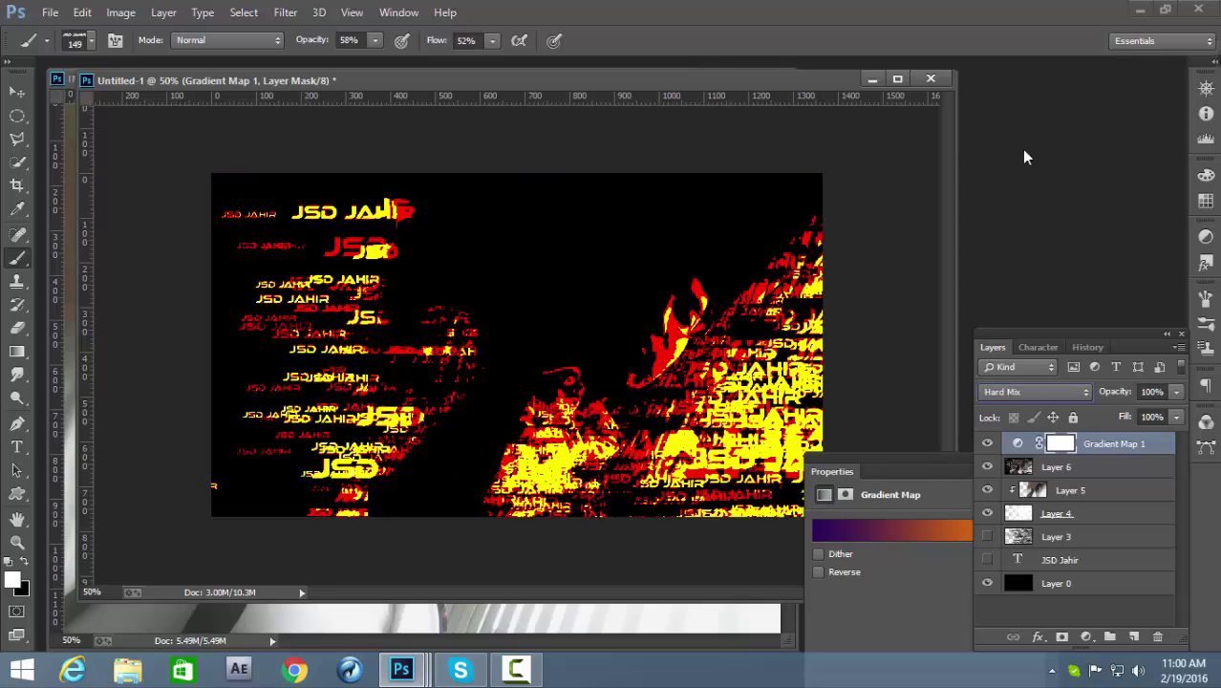
key(Up)
key(Up)
key(Up)
key(Up)
key(Up)
key(Up)
key(Up)
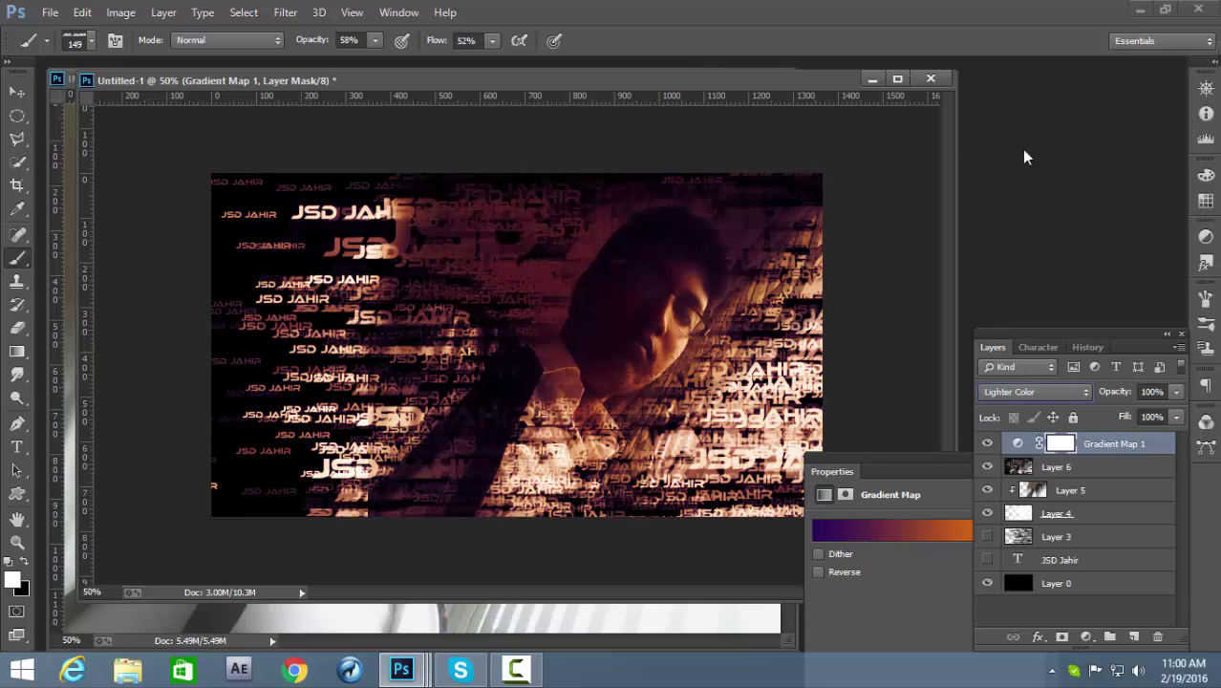
key(Up)
key(Down)
key(Down)
key(Up)
key(Down)
key(Up)
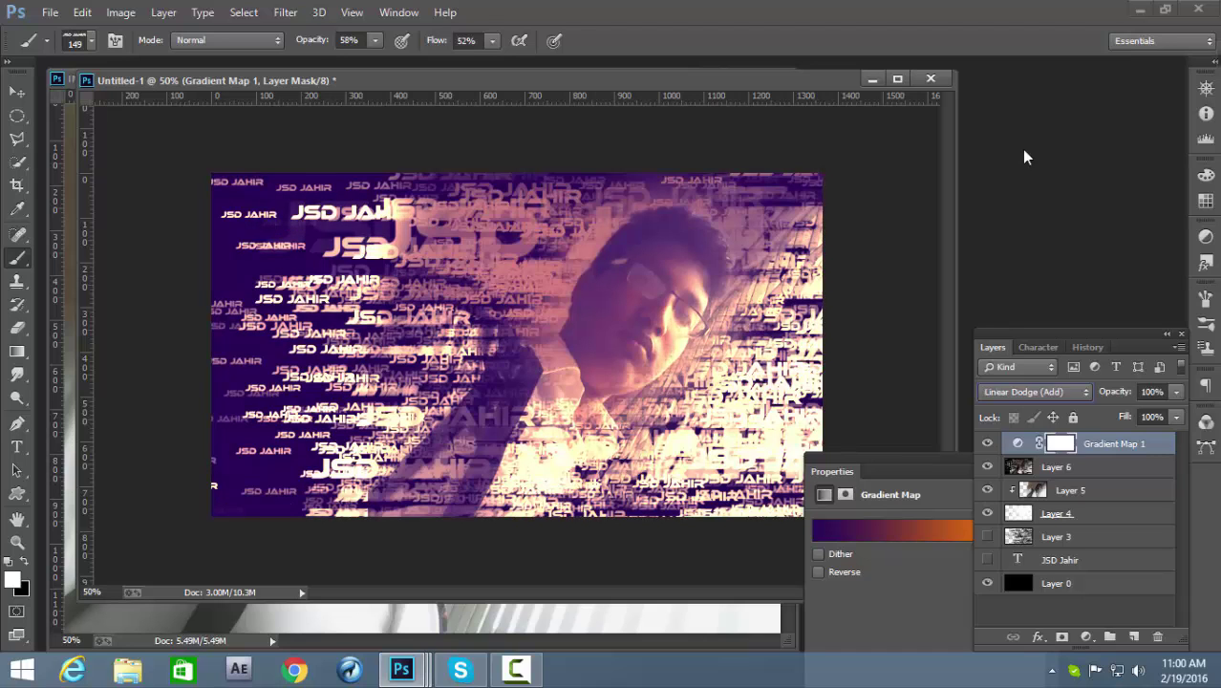
key(Up)
key(Up)
key(Up)
Settle the gradient map on Screen over Linear Dodge (Add) and close its properties
key(Down)
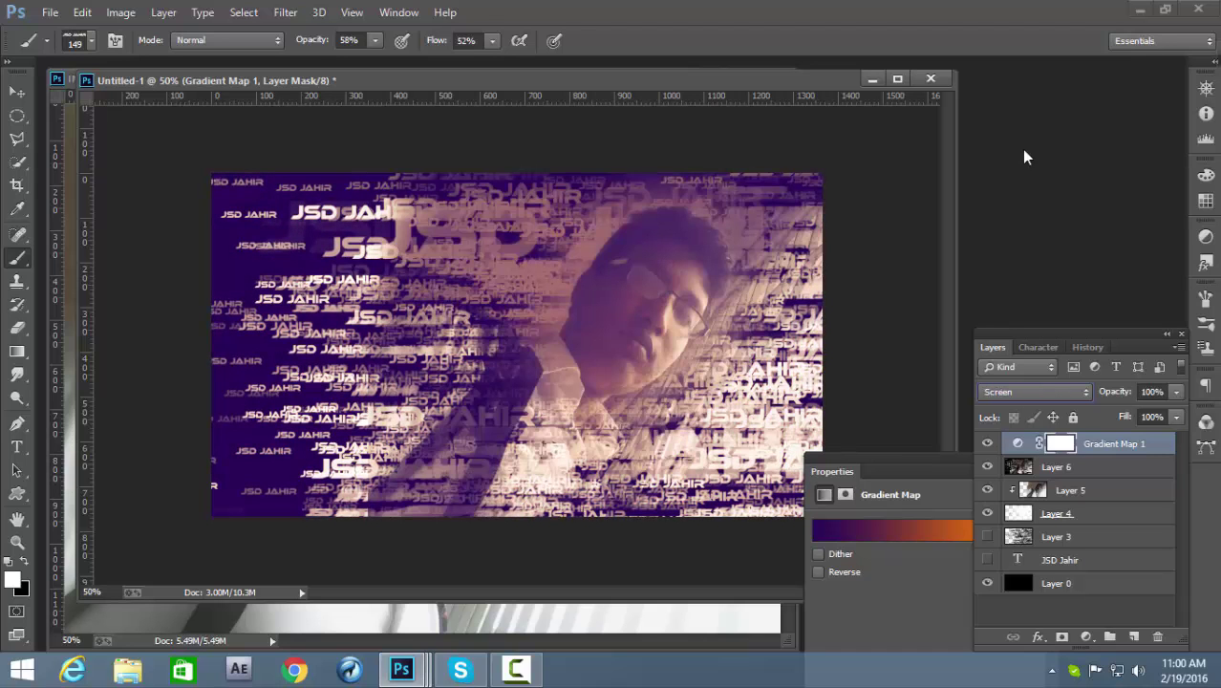
key(Down)
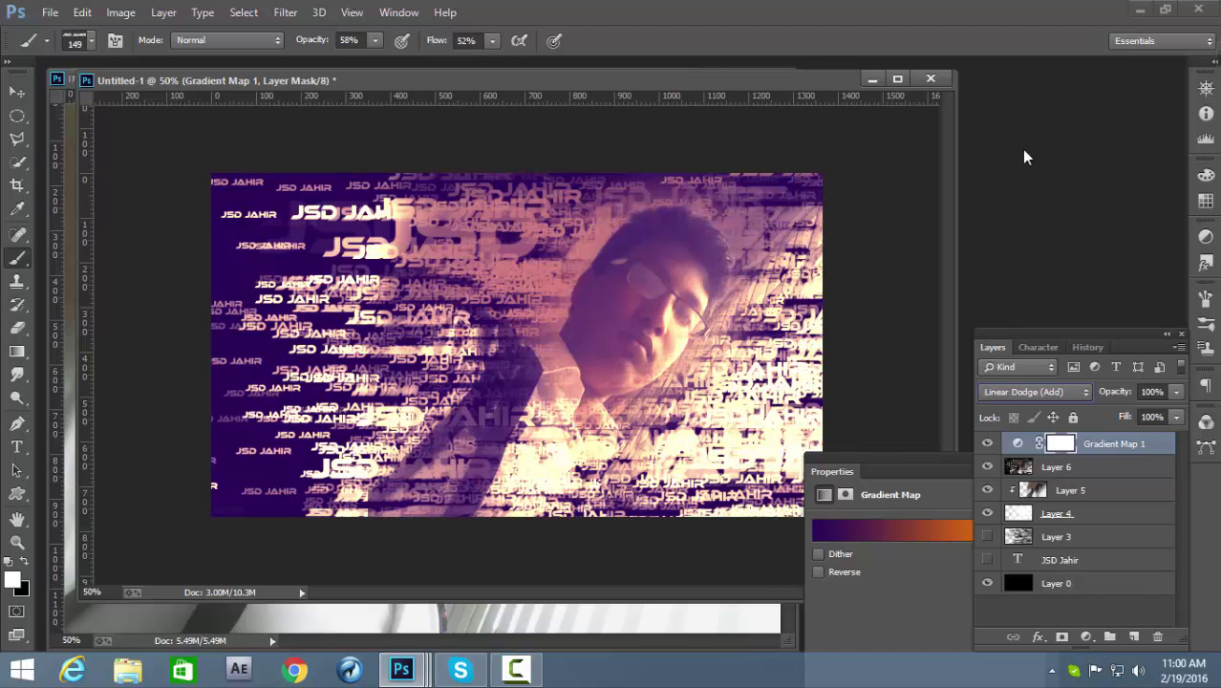
key(Up)
key(Up)
key(Down)
key(Down)
key(Up)
key(Up)
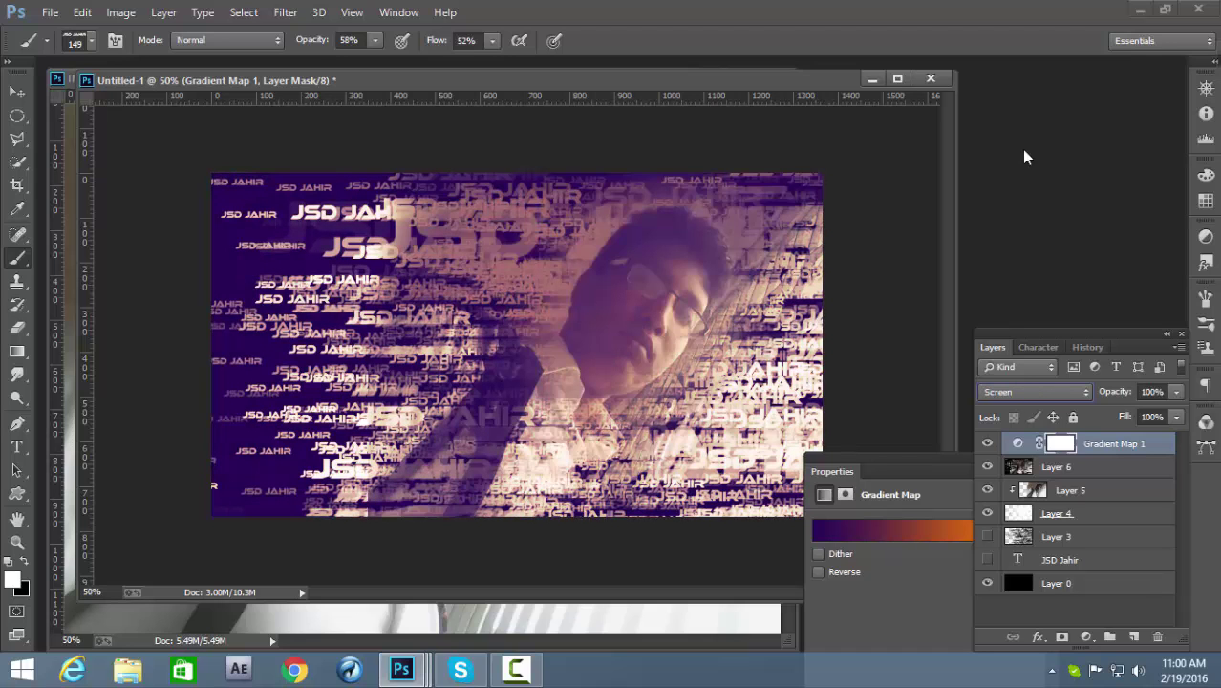
key(Up)
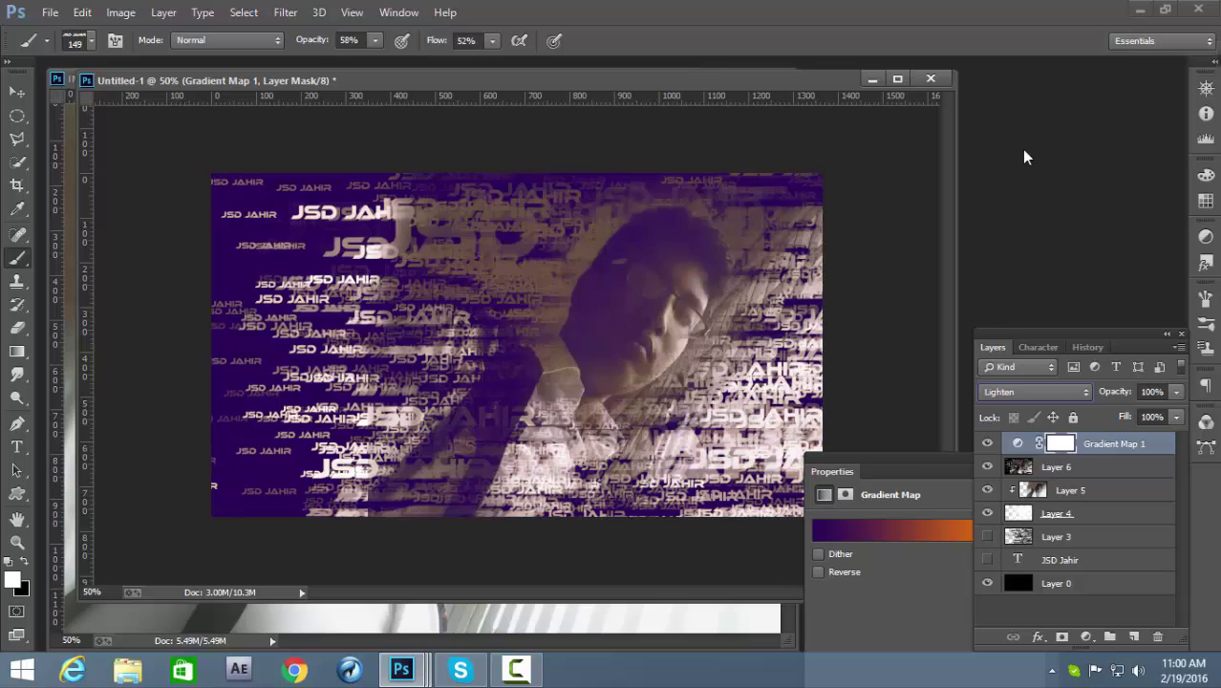
key(Down)
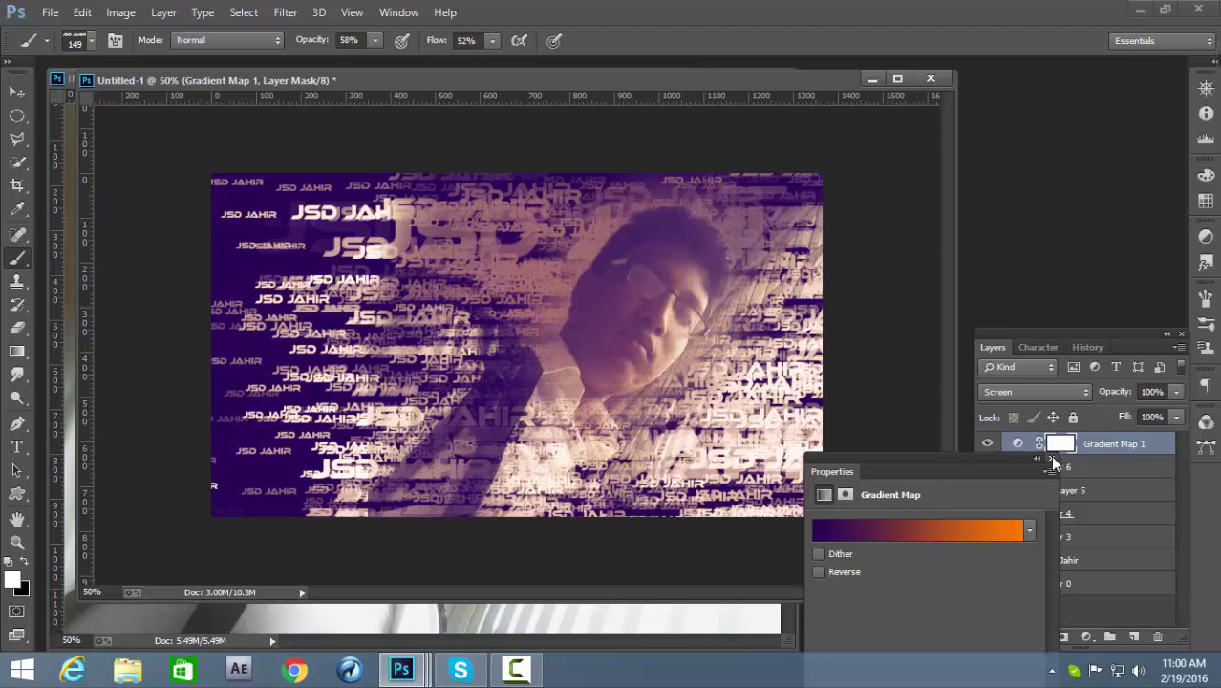
click(1050, 455)
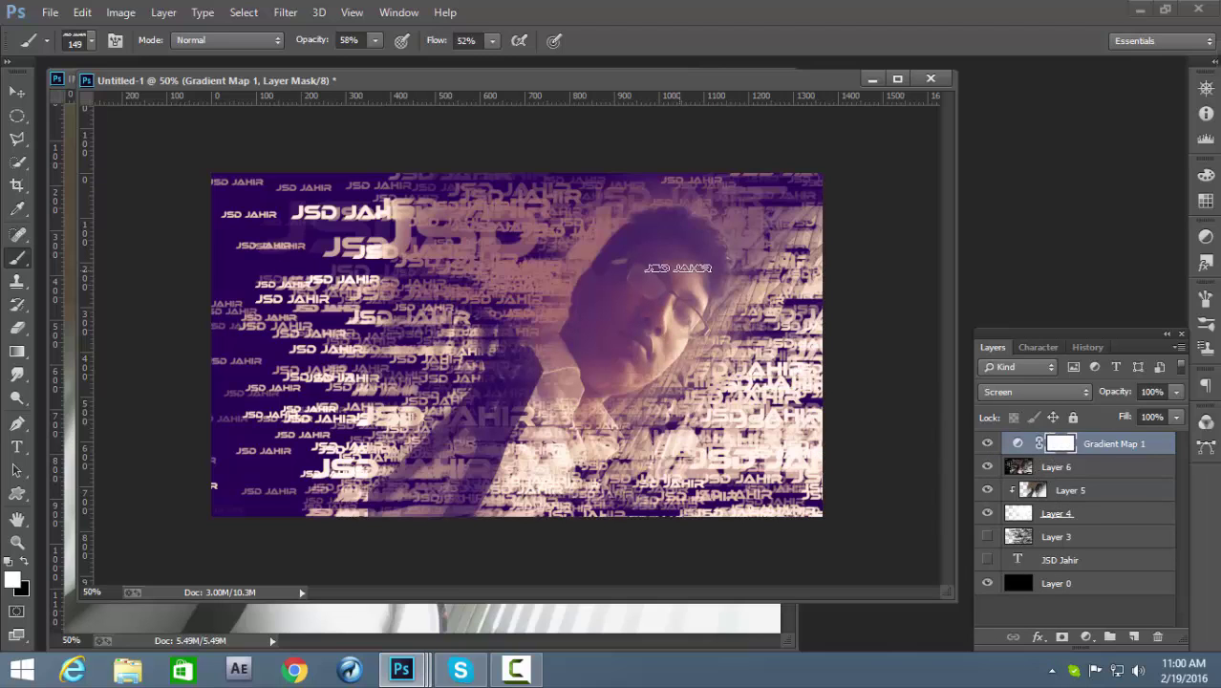
Save the artwork to the Desktop as JPEG 'Text Image.jpg' with default JPEG options
key(ctrl+s)
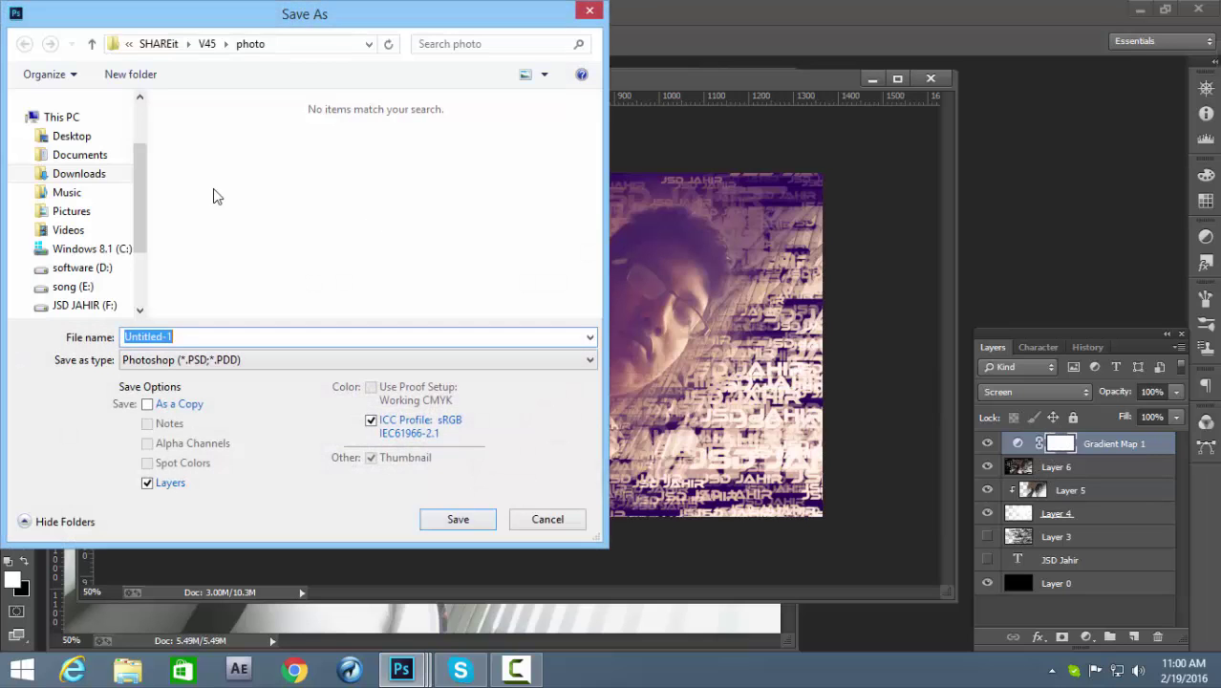
drag(215, 24, 484, 59)
click(341, 169)
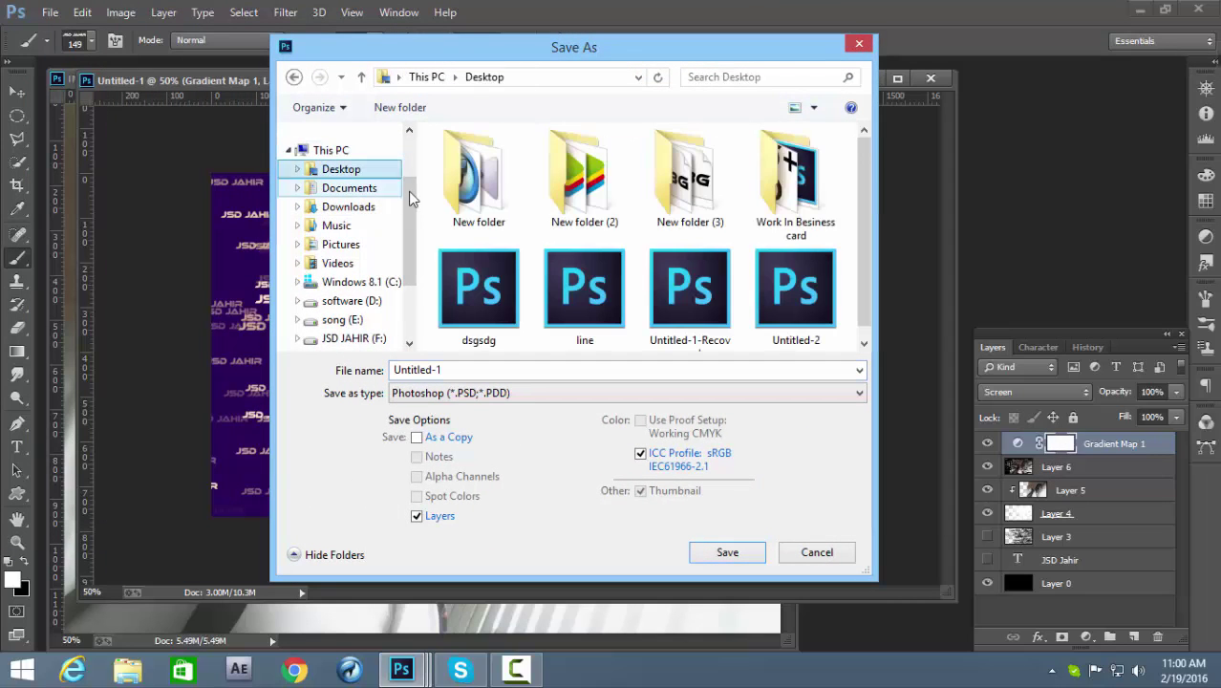
click(470, 394)
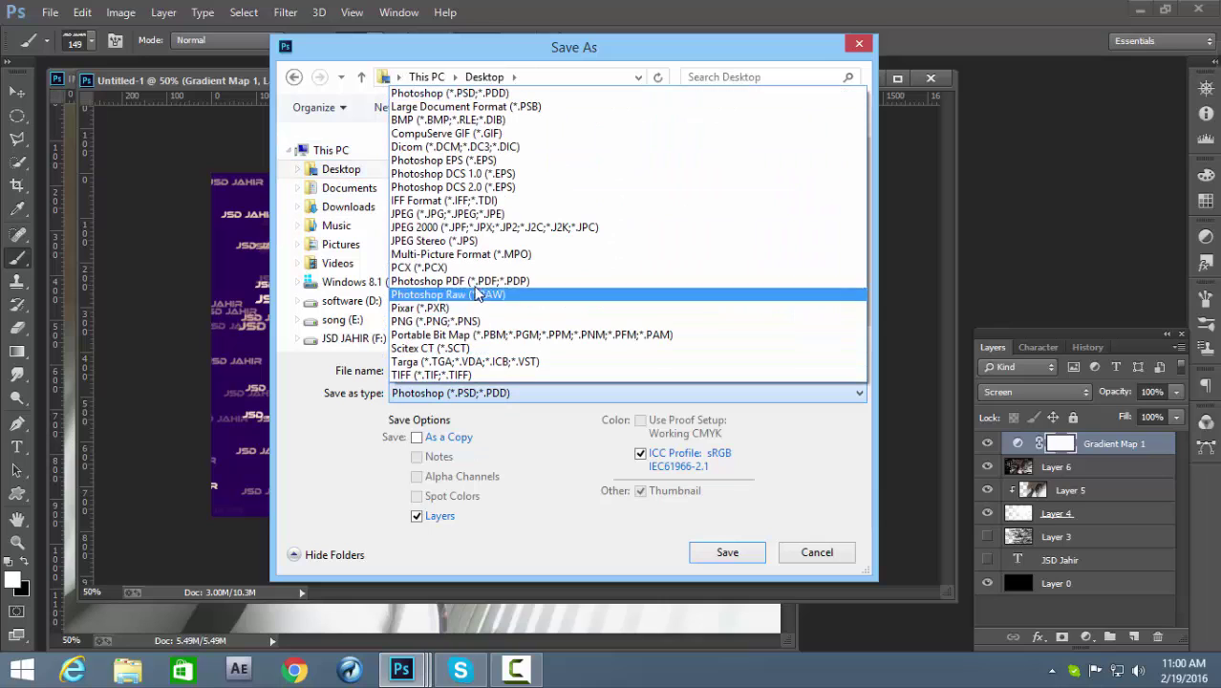
click(490, 214)
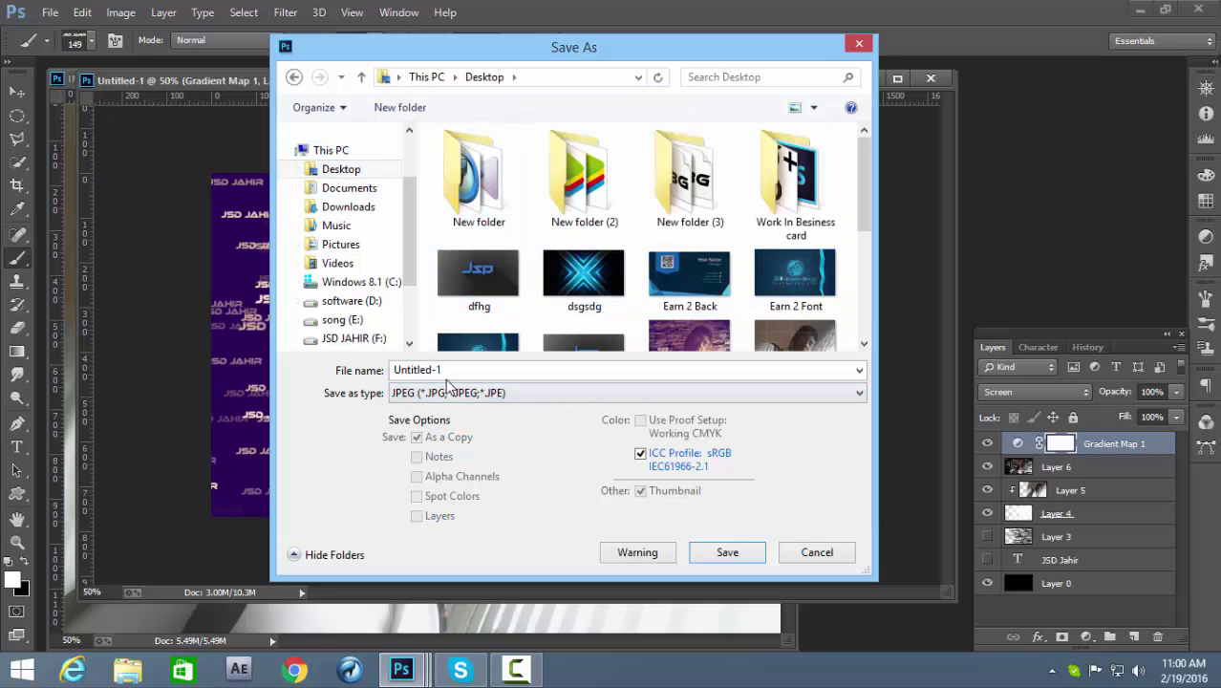
click(363, 373)
key(BackSpace)
text(Text Image.jpg)
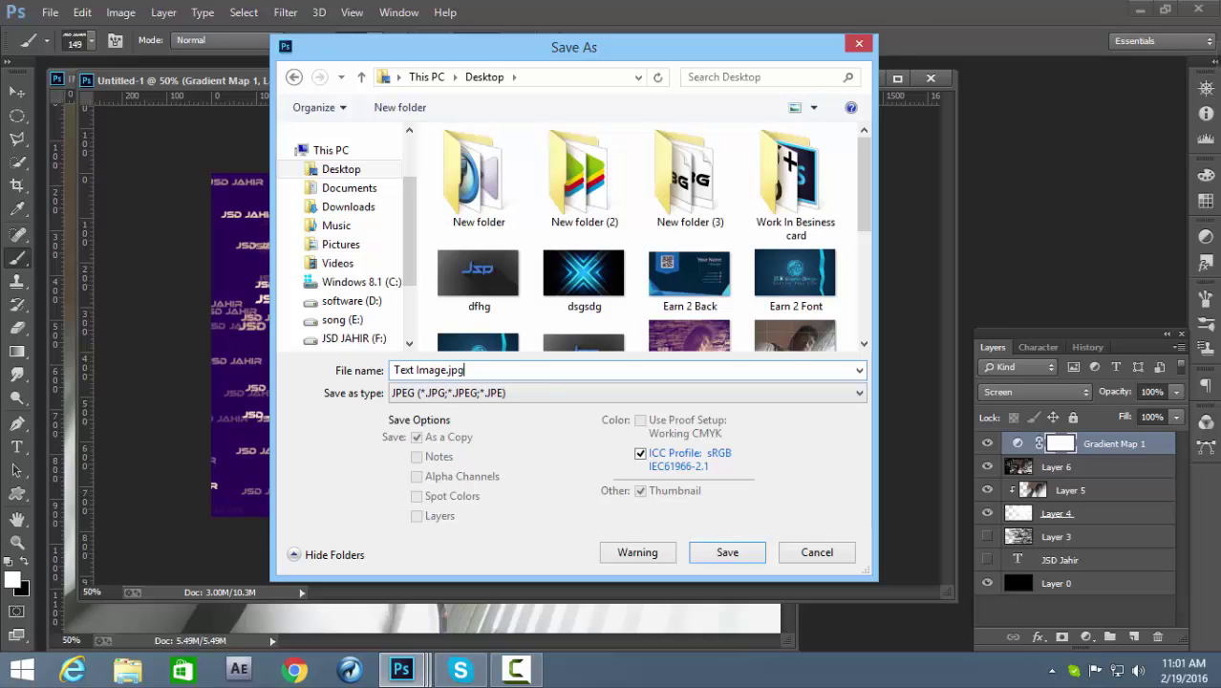
click(718, 554)
click(714, 166)
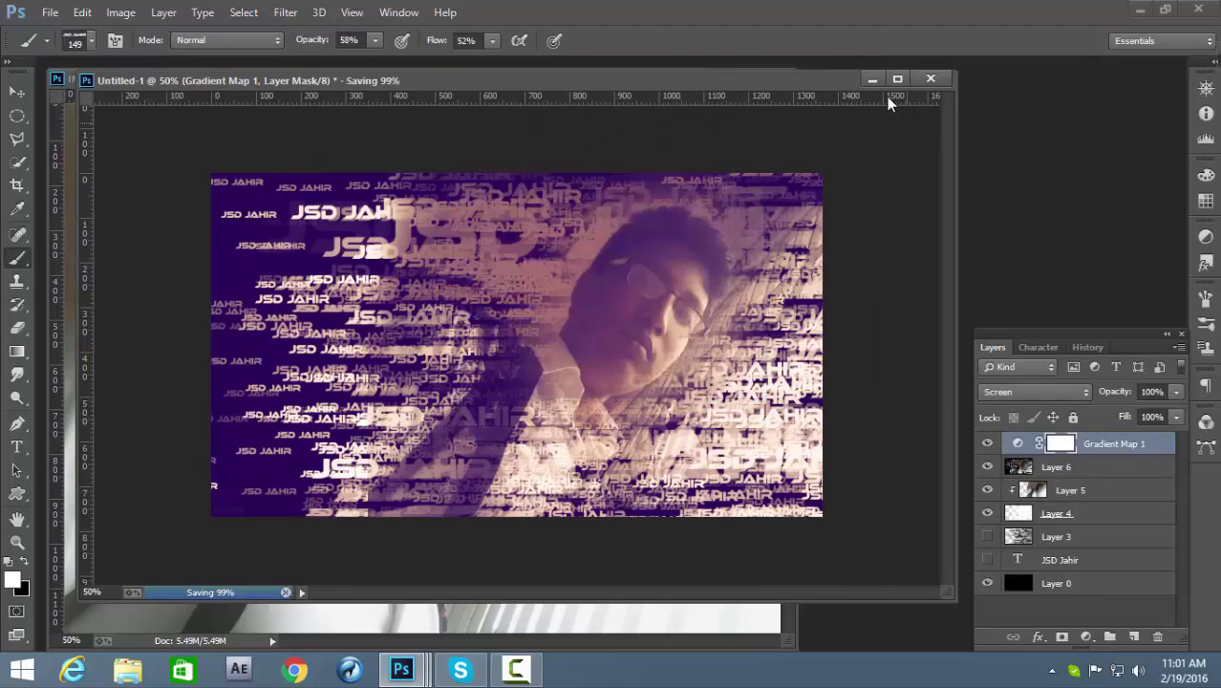
click(878, 76)
Minimise the Photoshop window to reveal the Windows desktop
click(1139, 9)
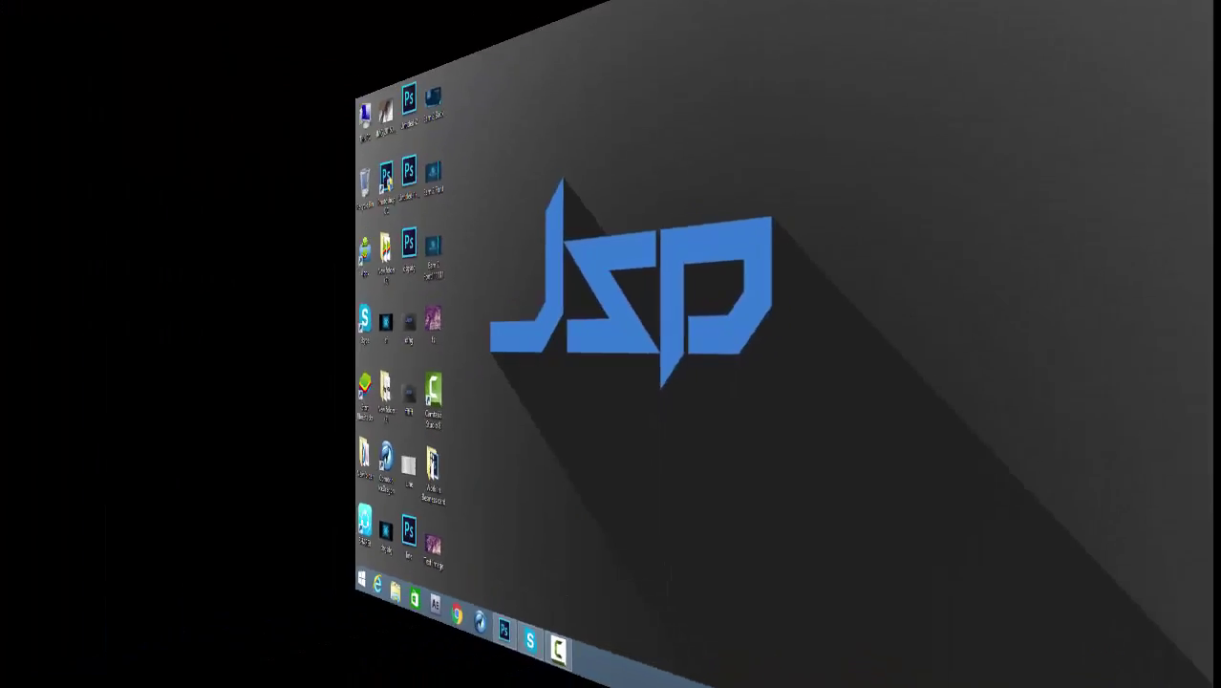